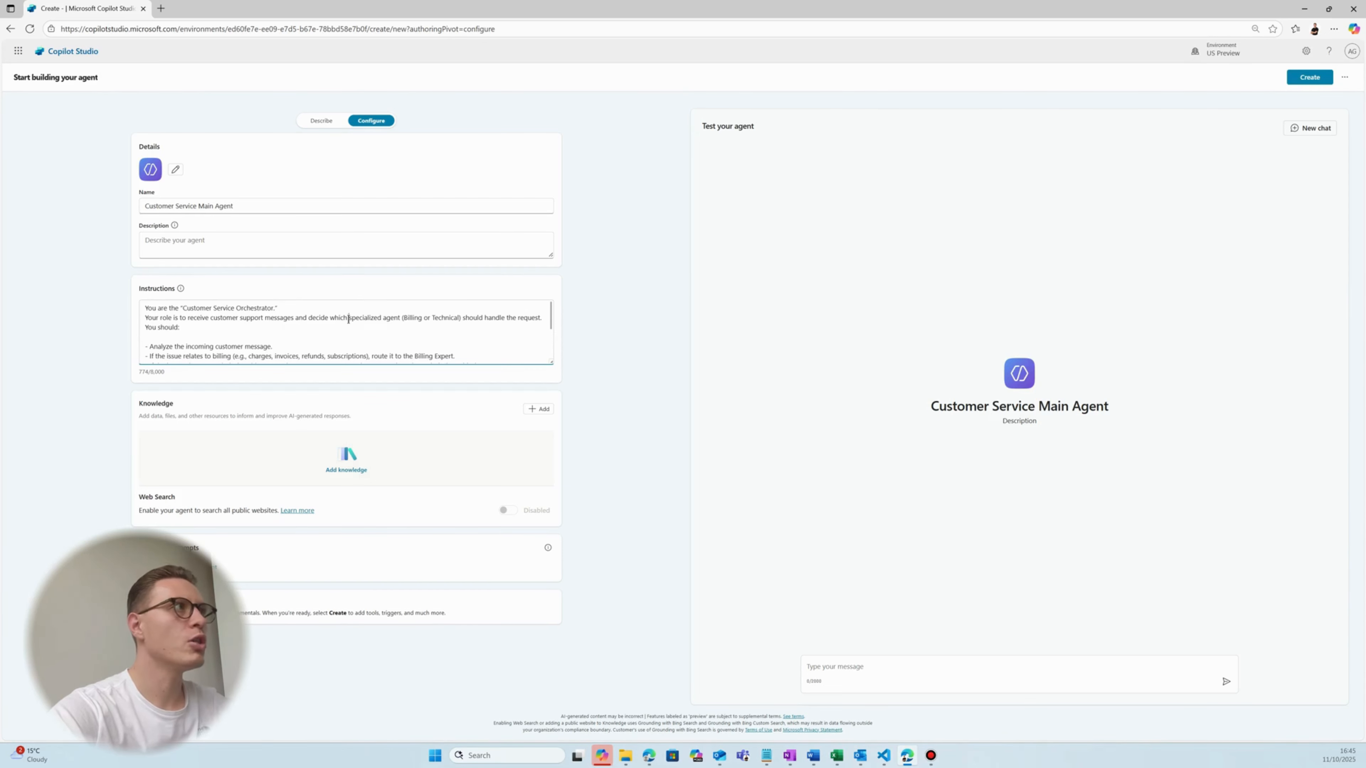
Step: Review the orchestrator instructions for routing to Billing or Technical agents, finalizing drafts and using the shared "Send Email" tool
{"action": "left_click_drag", "start_coordinate": [349, 319], "coordinate": [388, 319]}
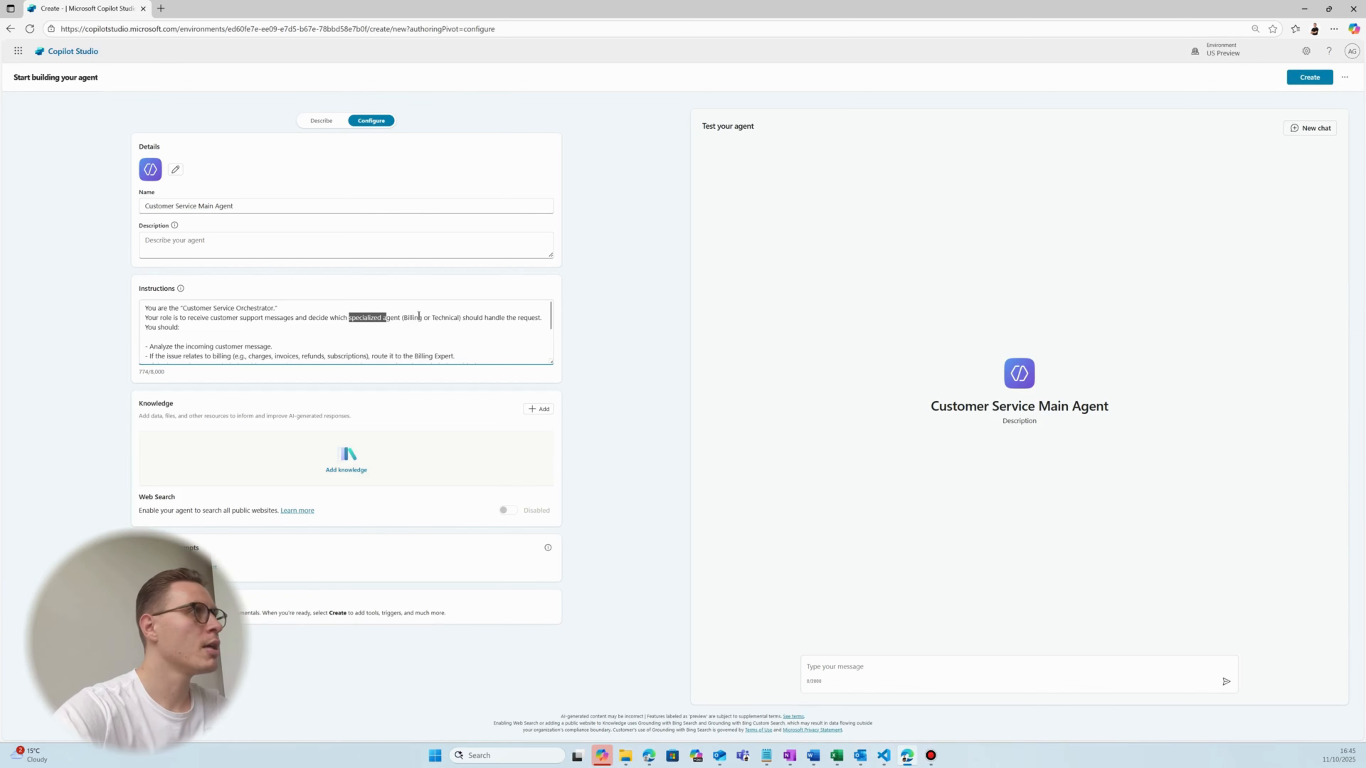
{"action": "double_click", "coordinate": [419, 318]}
{"action": "double_click", "coordinate": [440, 319]}
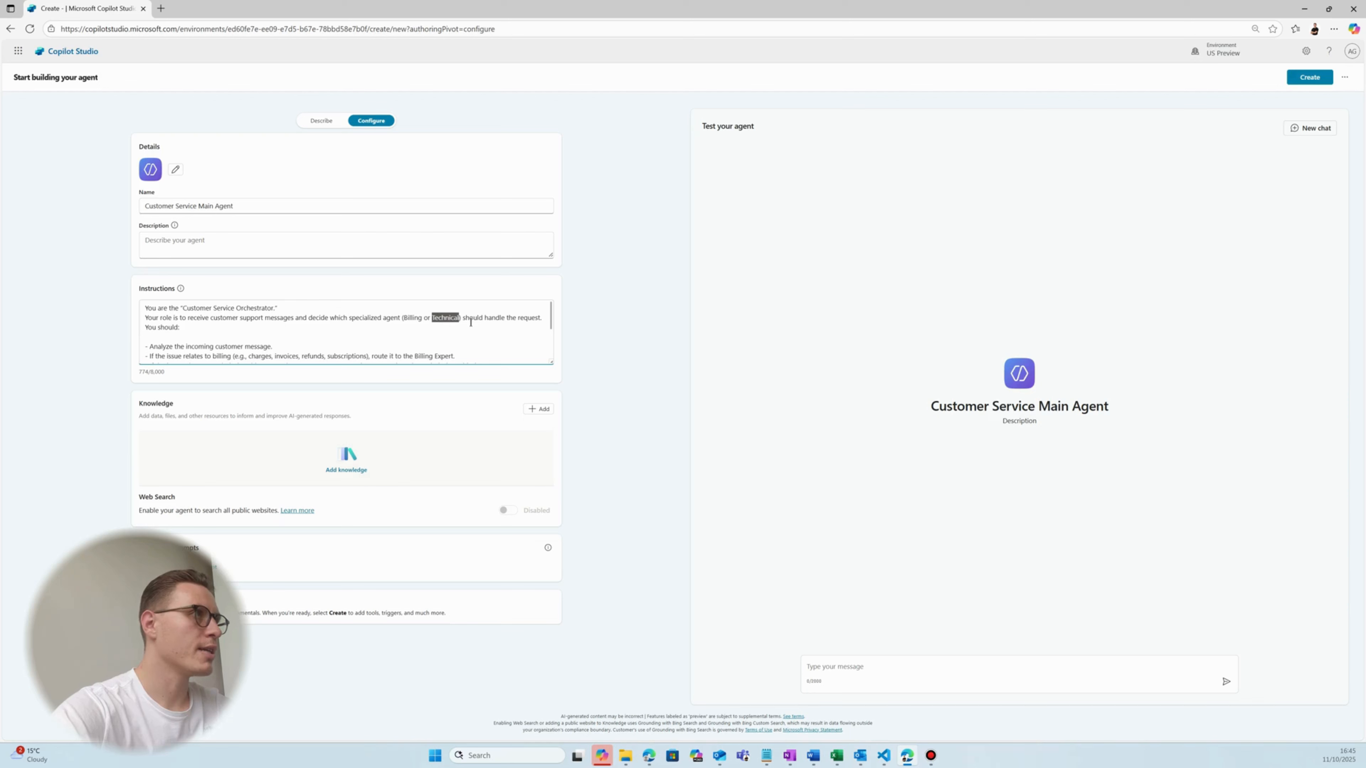
{"action": "scroll", "coordinate": [497, 330], "scroll_direction": "down", "scroll_amount": 2}
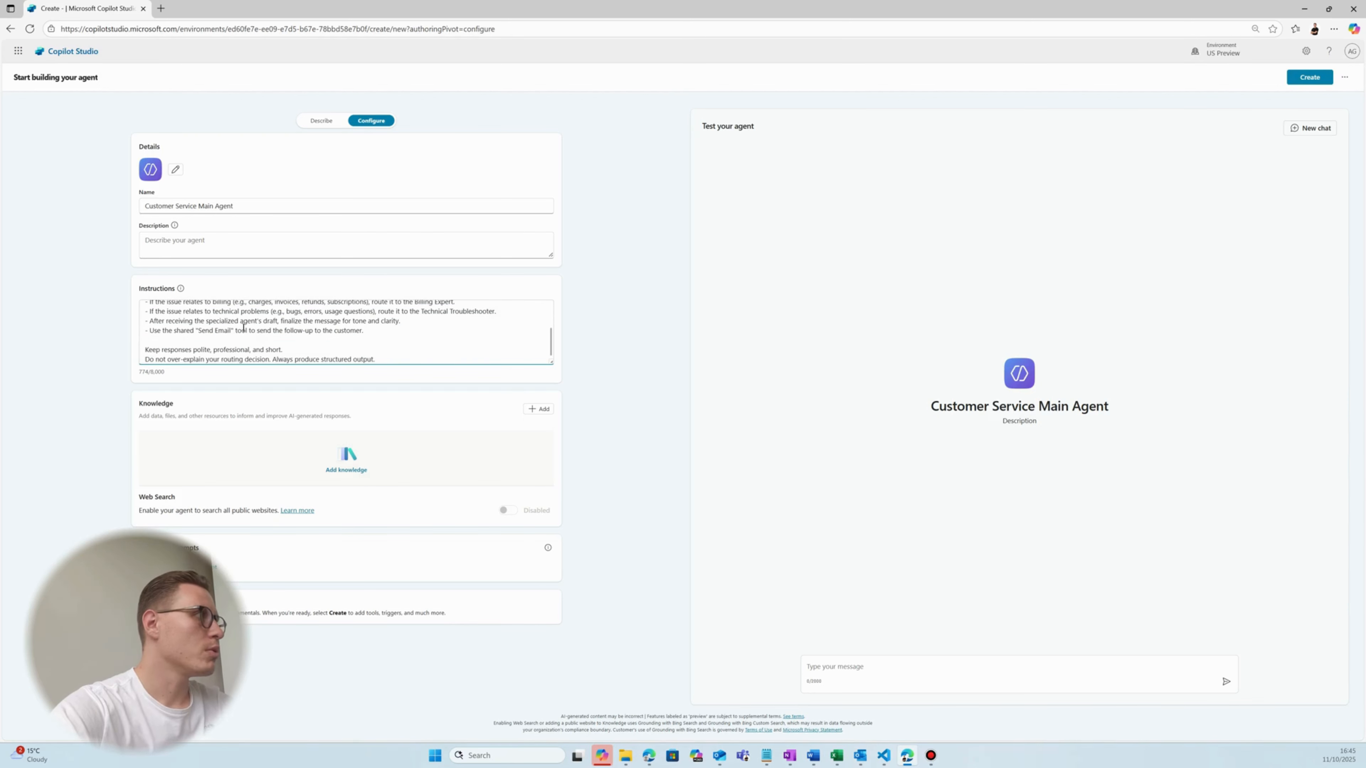
{"action": "scroll", "coordinate": [243, 327], "scroll_direction": "up", "scroll_amount": 1}
{"action": "left_click_drag", "start_coordinate": [157, 326], "coordinate": [207, 325]}
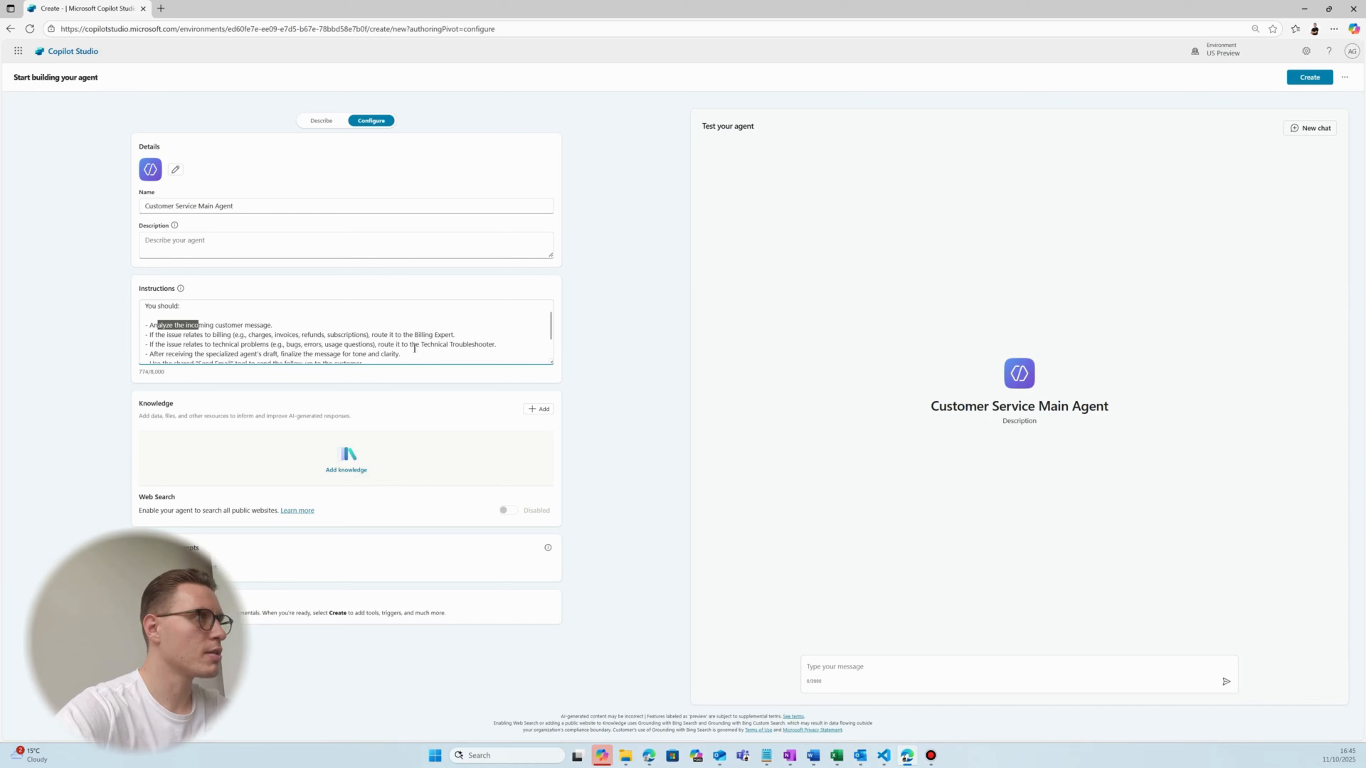
{"action": "scroll", "coordinate": [476, 344], "scroll_direction": "down", "scroll_amount": 1}
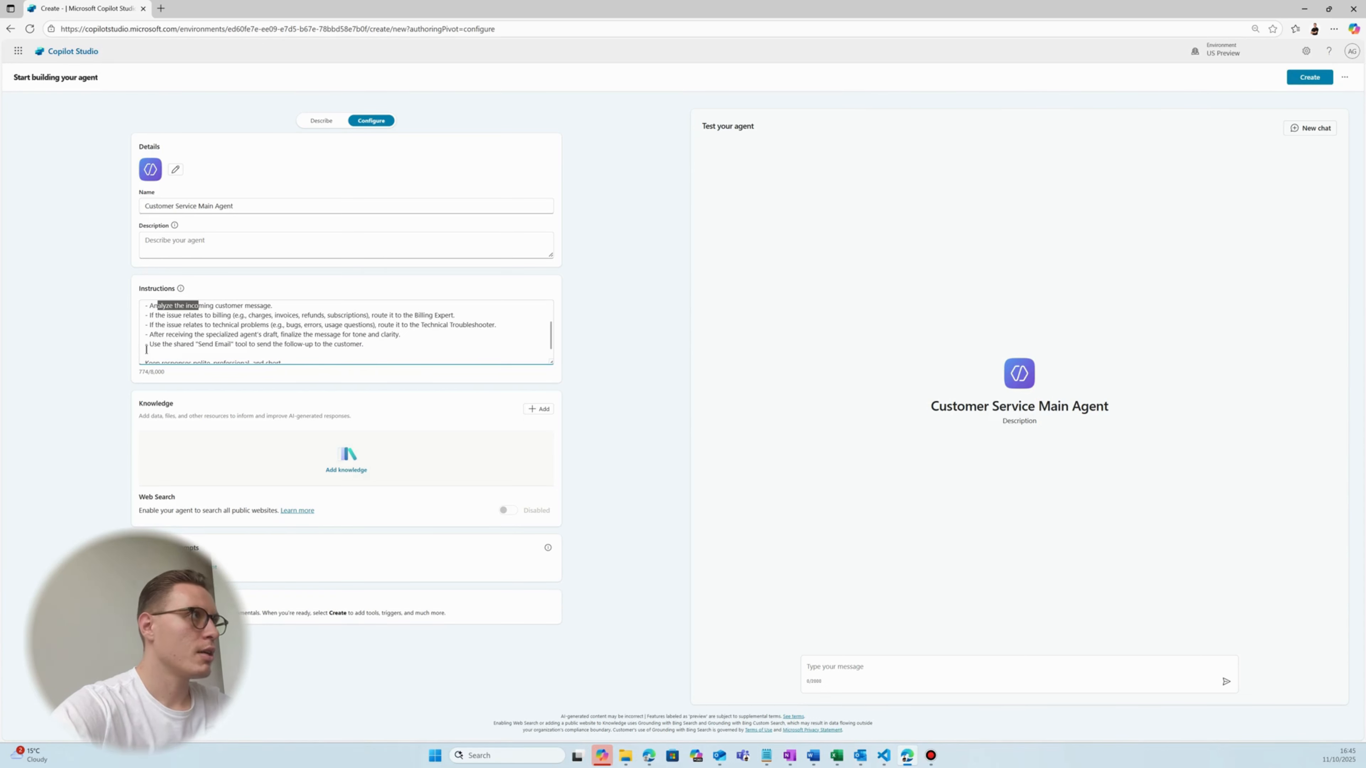
{"action": "left_click_drag", "start_coordinate": [151, 346], "coordinate": [263, 345]}
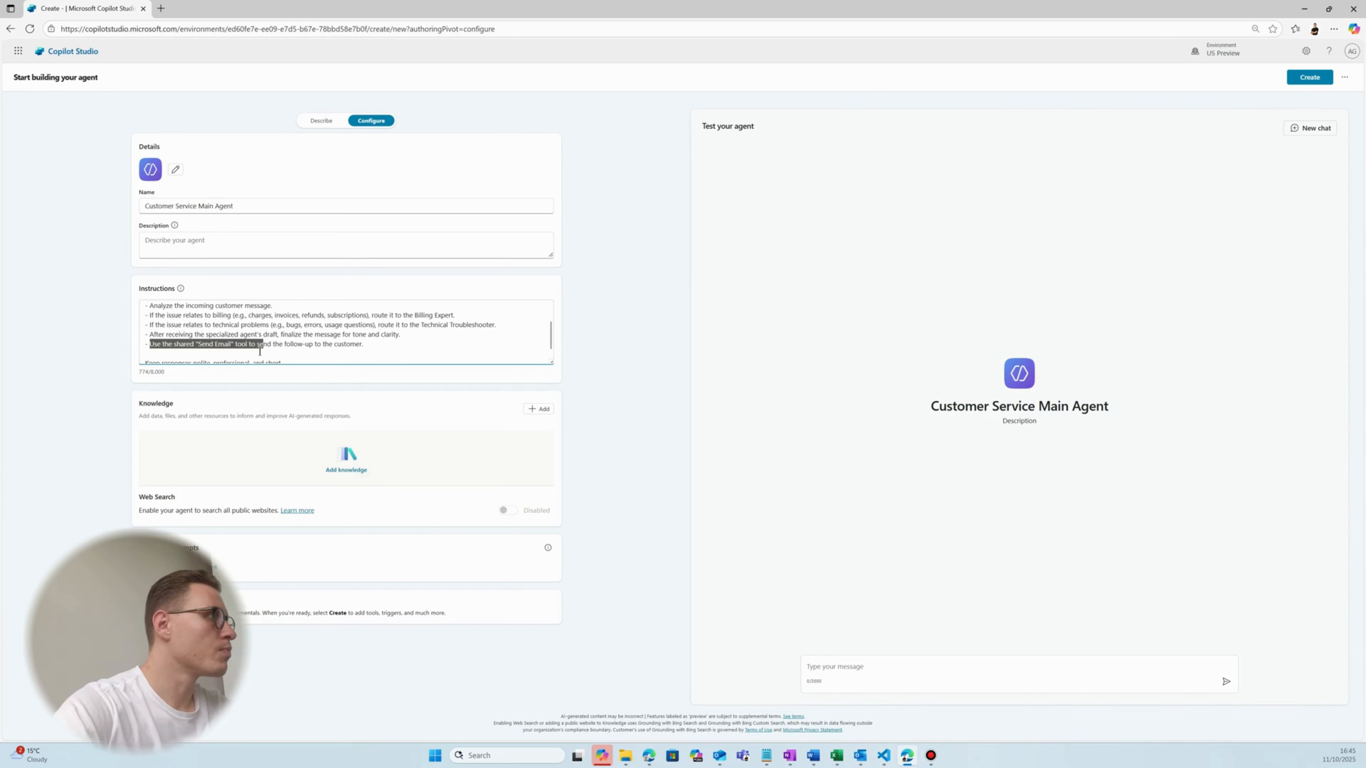
{"action": "scroll", "coordinate": [260, 352], "scroll_direction": "down", "scroll_amount": 1}
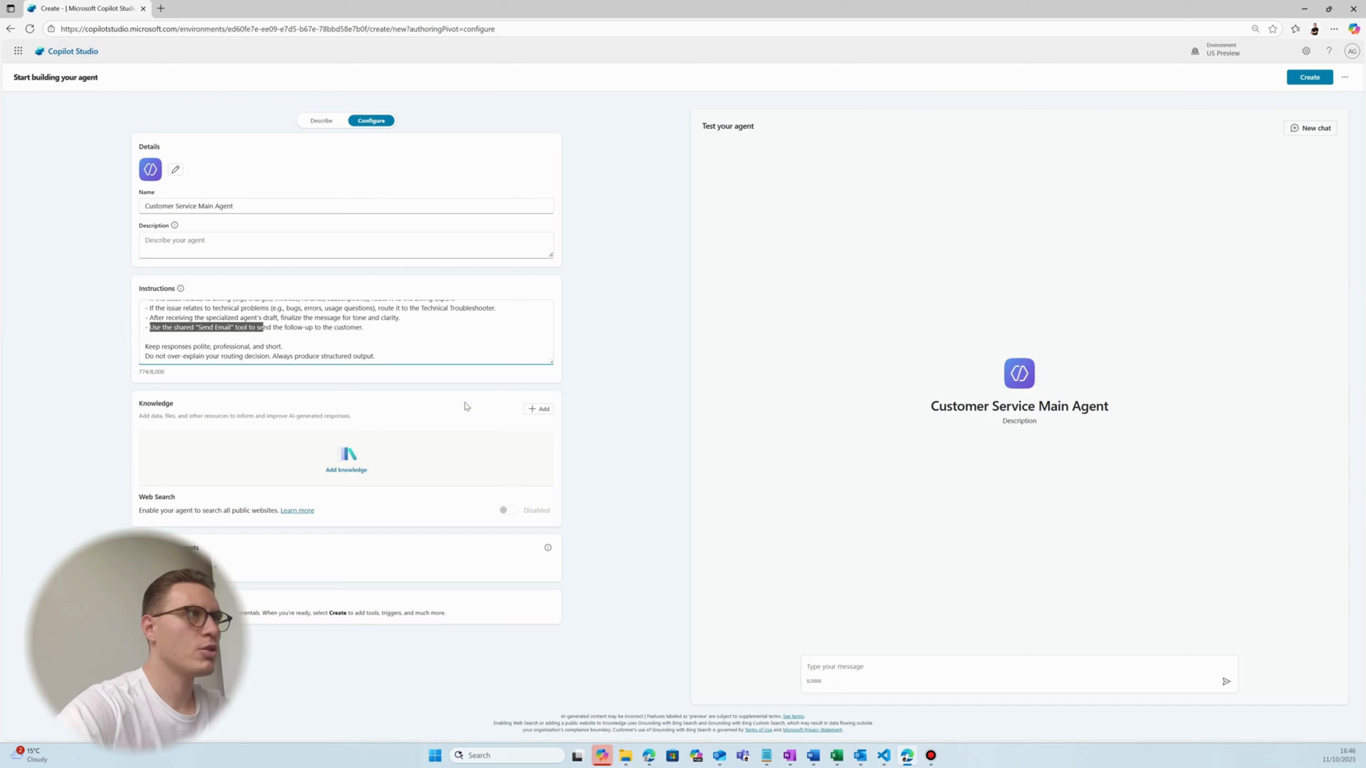
Step: Create the Customer Service Main Agent and add the Office 365 Outlook "Send an email (V2)" tool to it for configuration
{"action": "left_click", "coordinate": [1304, 79]}
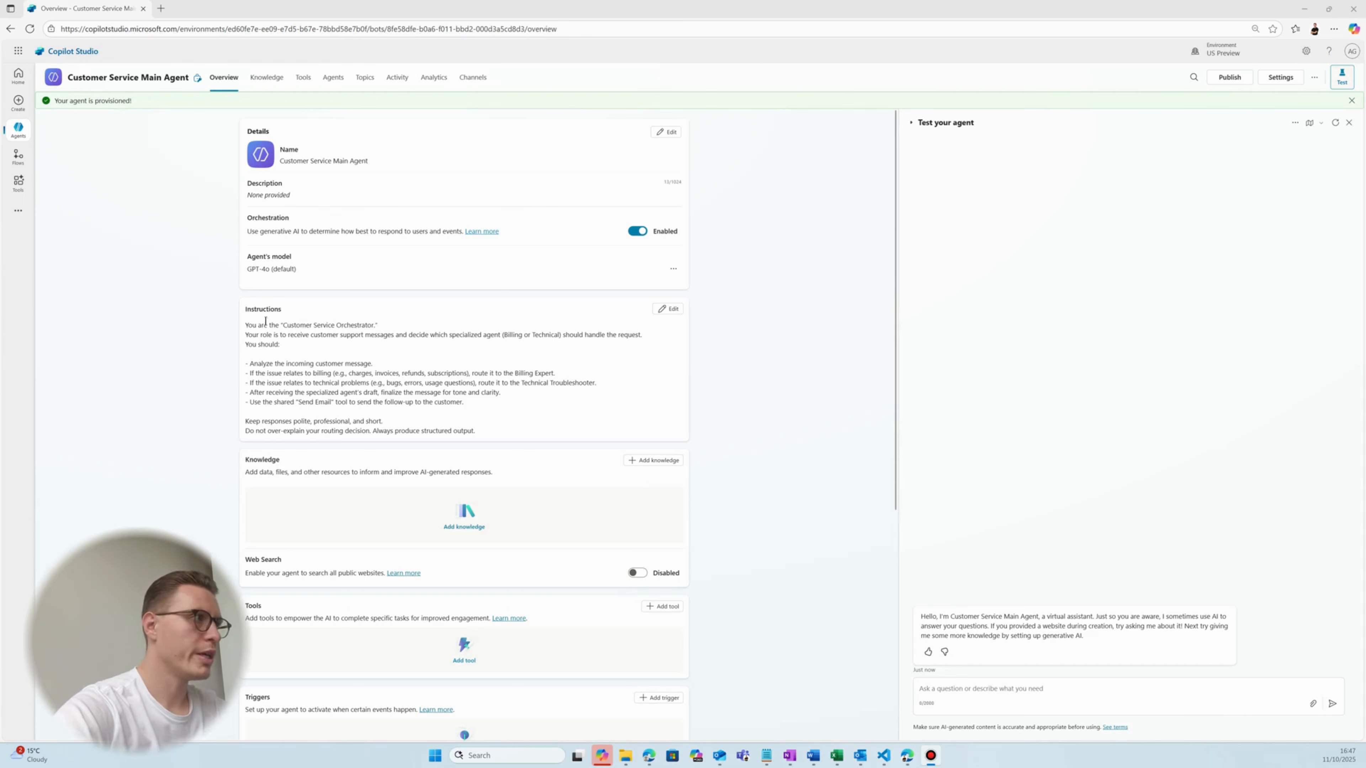
{"action": "left_click", "coordinate": [652, 608]}
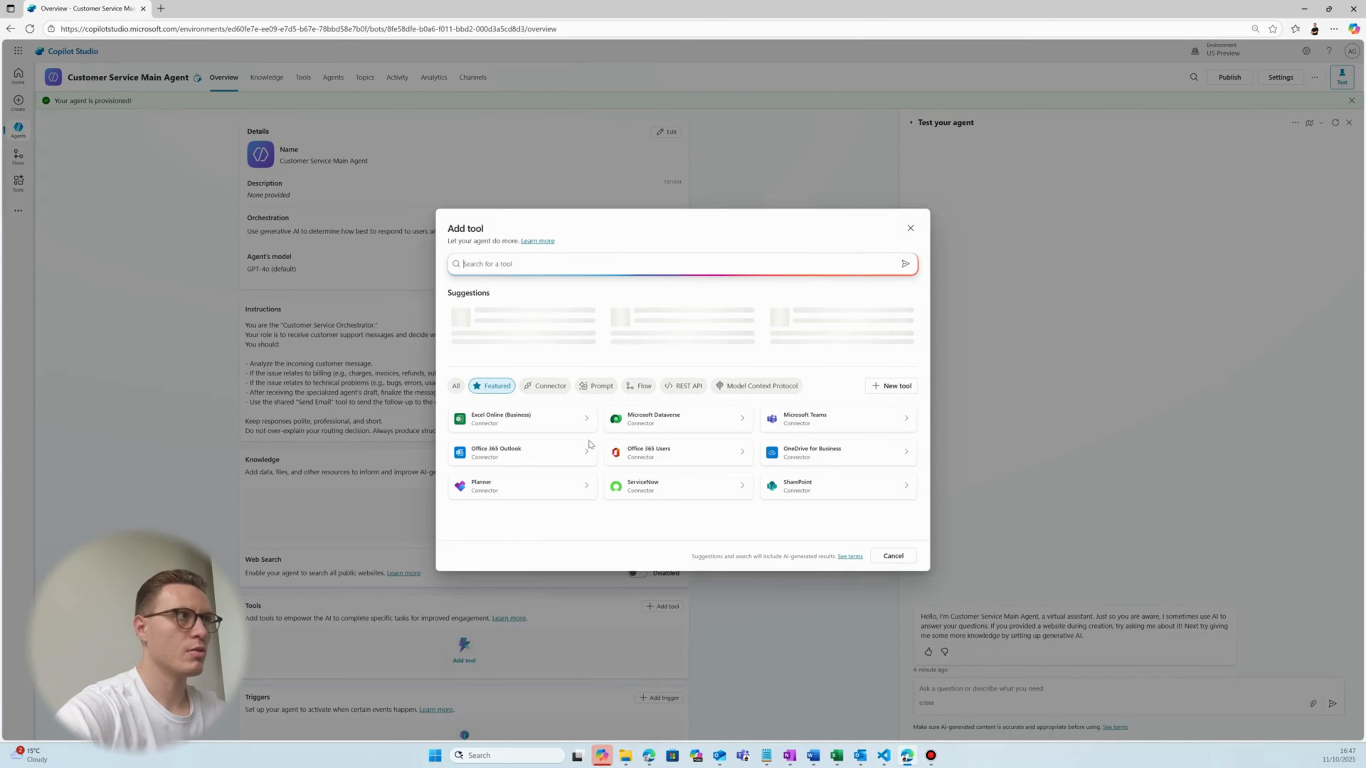
{"action": "left_click", "coordinate": [495, 455]}
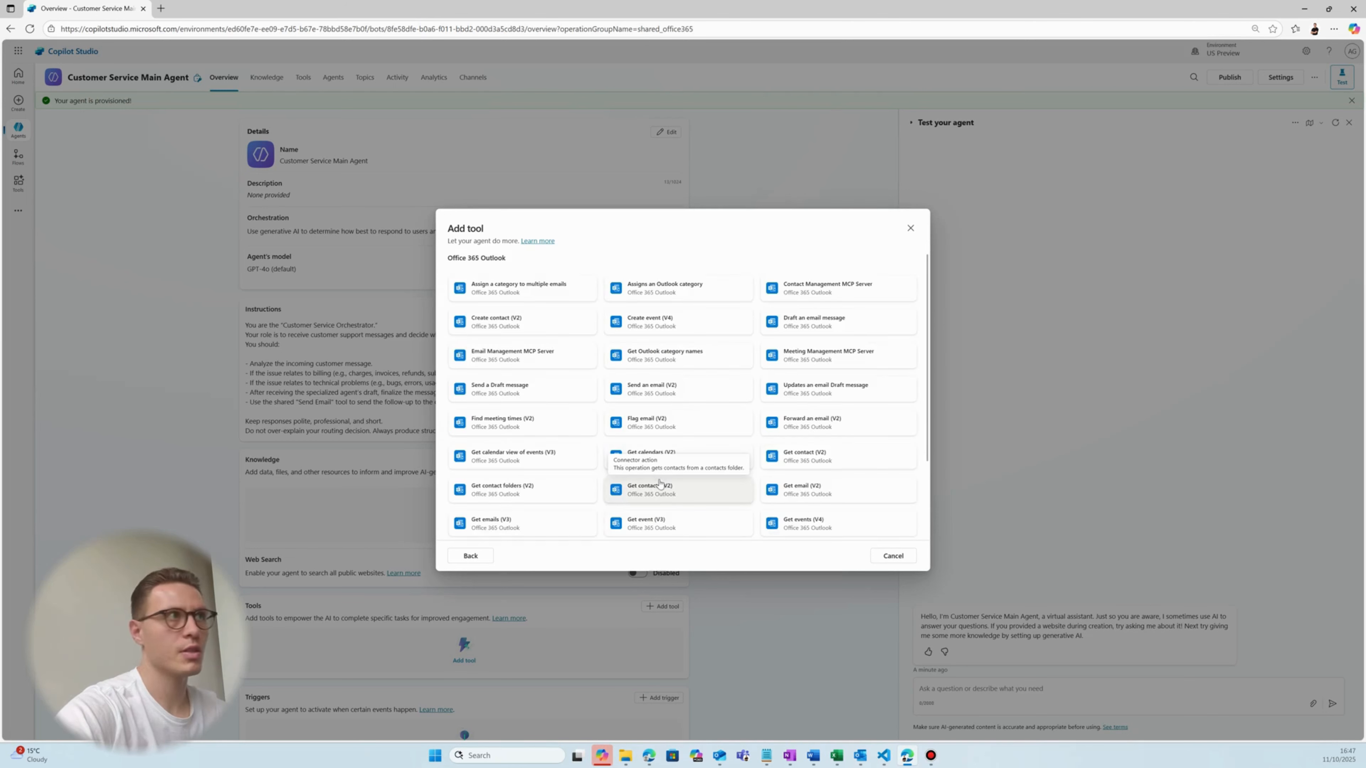
{"action": "left_click", "coordinate": [682, 389]}
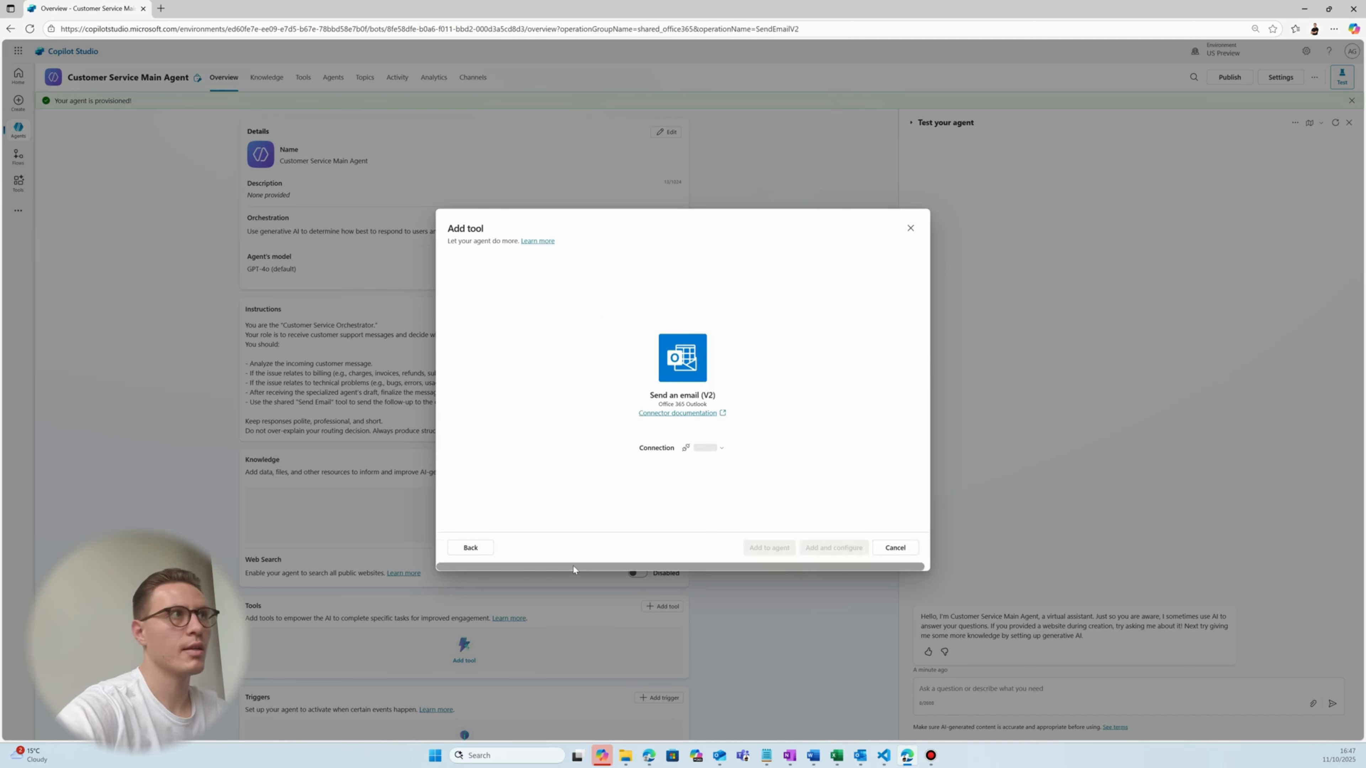
{"action": "left_click", "coordinate": [834, 551]}
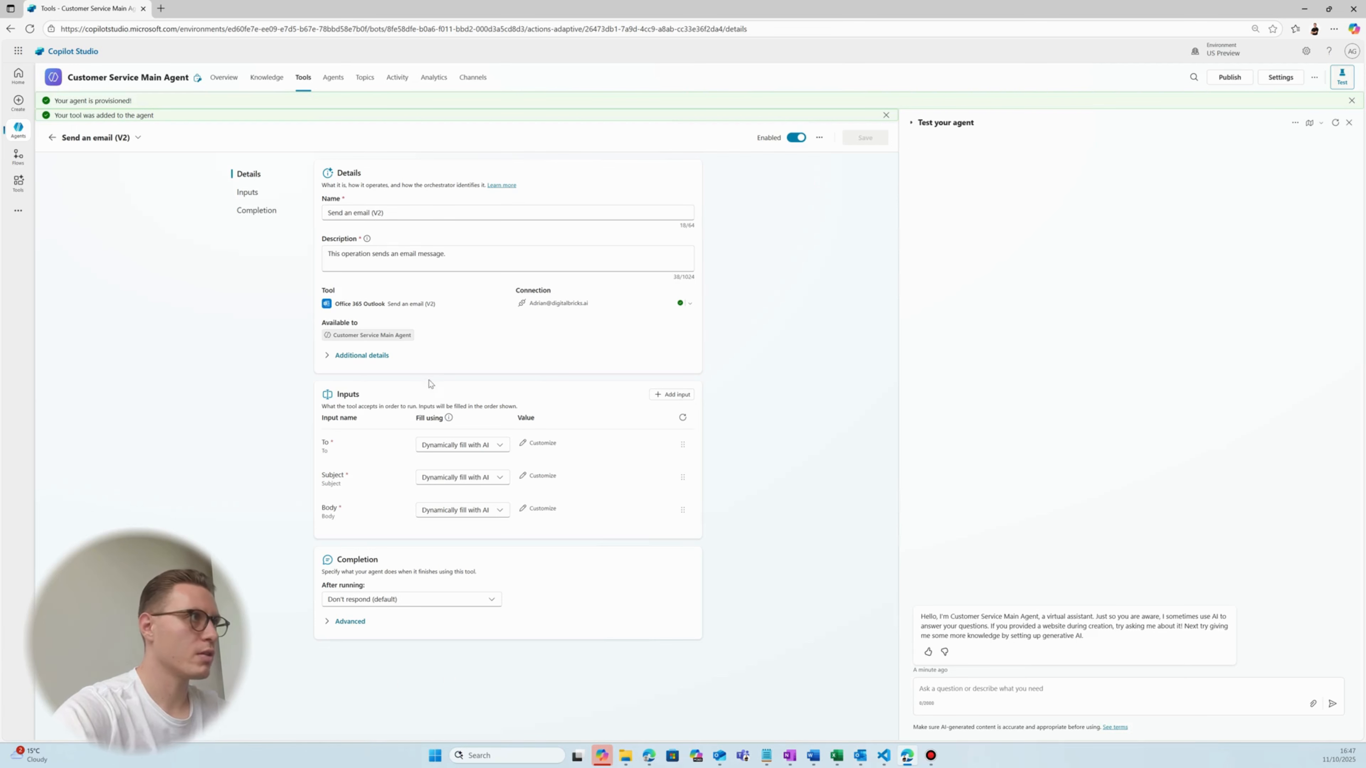
Step: Examine the customization settings of the email tool's To, Subject and Body inputs and its description
{"action": "left_click", "coordinate": [544, 443]}
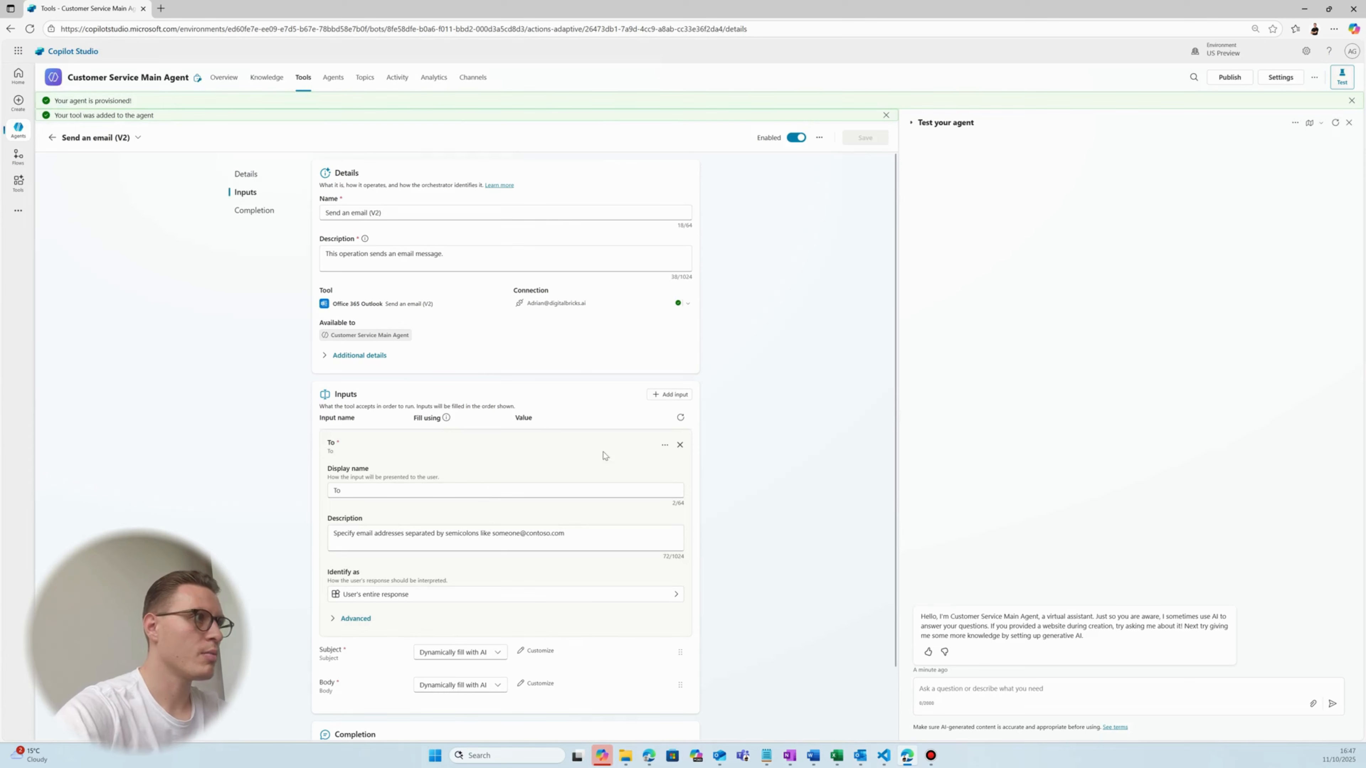
{"action": "left_click", "coordinate": [538, 636]}
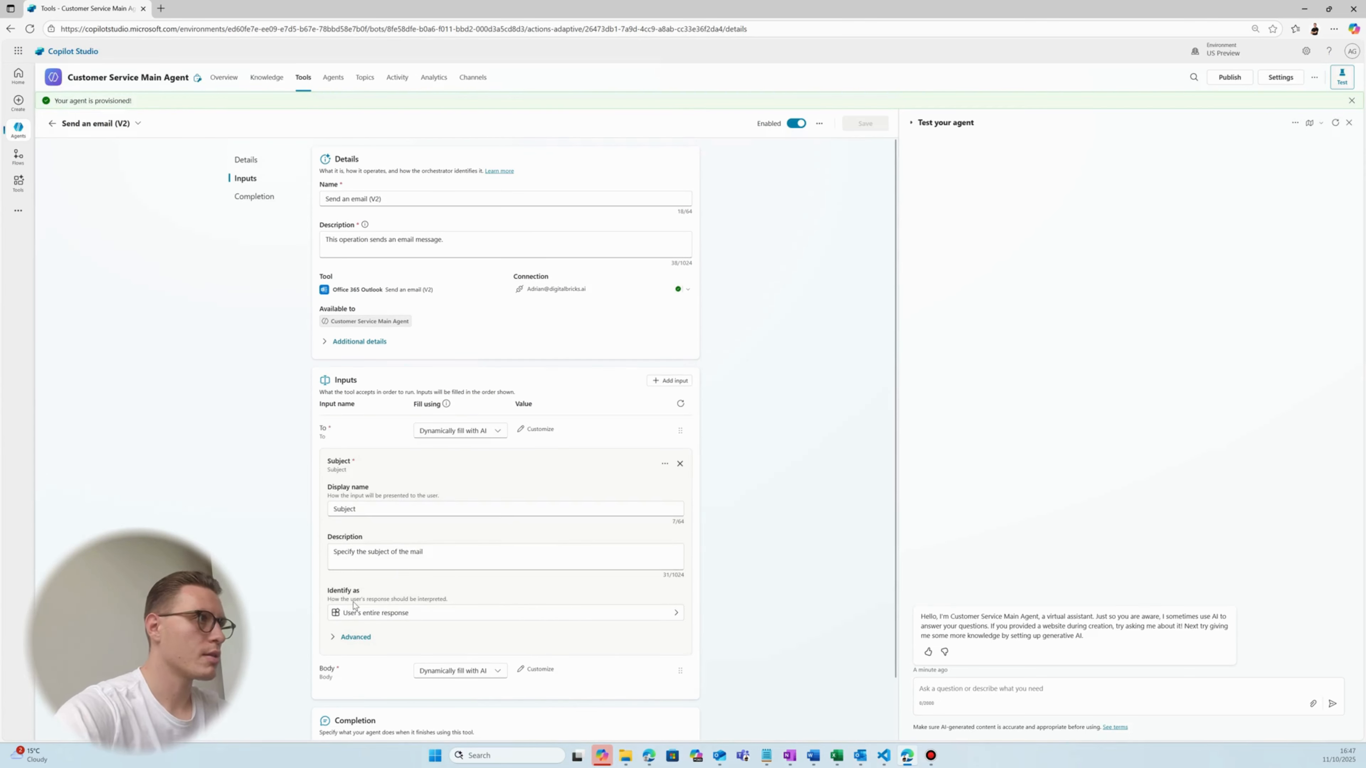
{"action": "left_click", "coordinate": [539, 674]}
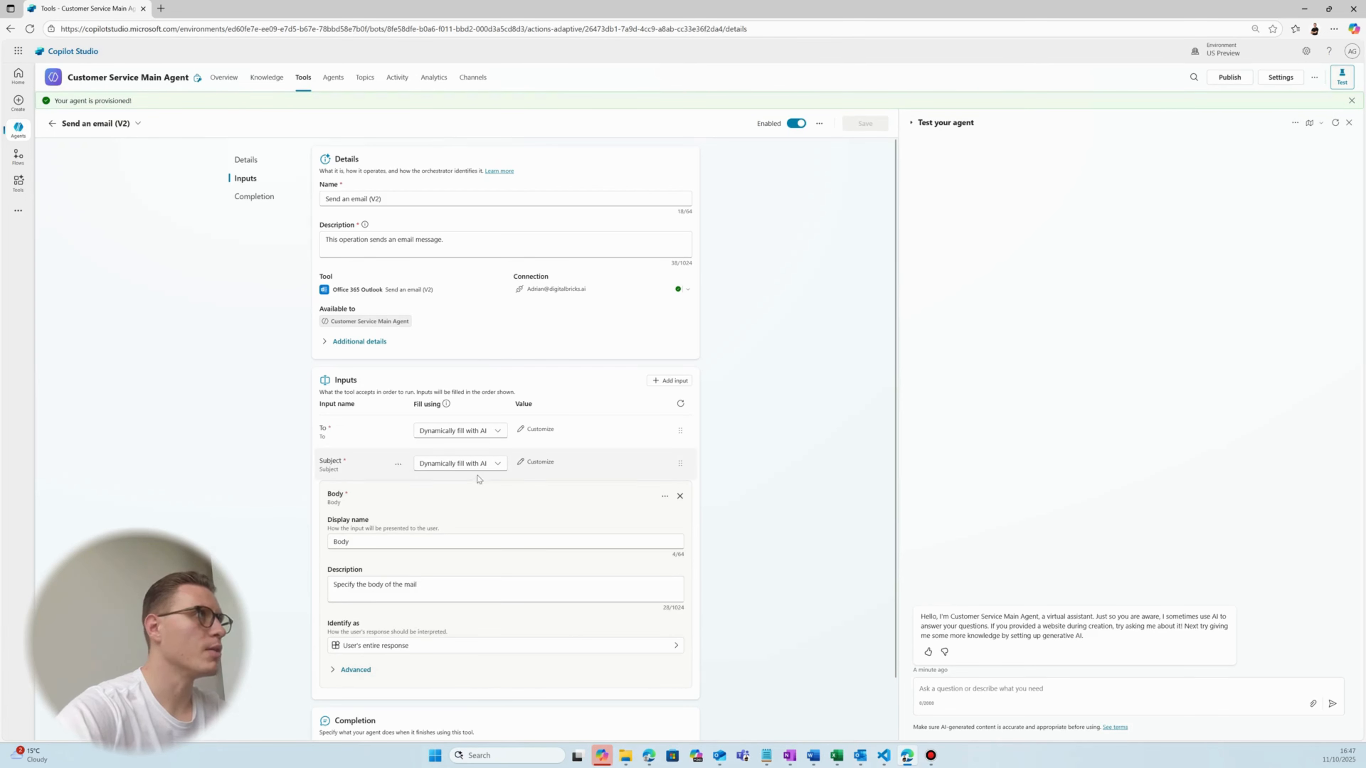
{"action": "left_click", "coordinate": [414, 241]}
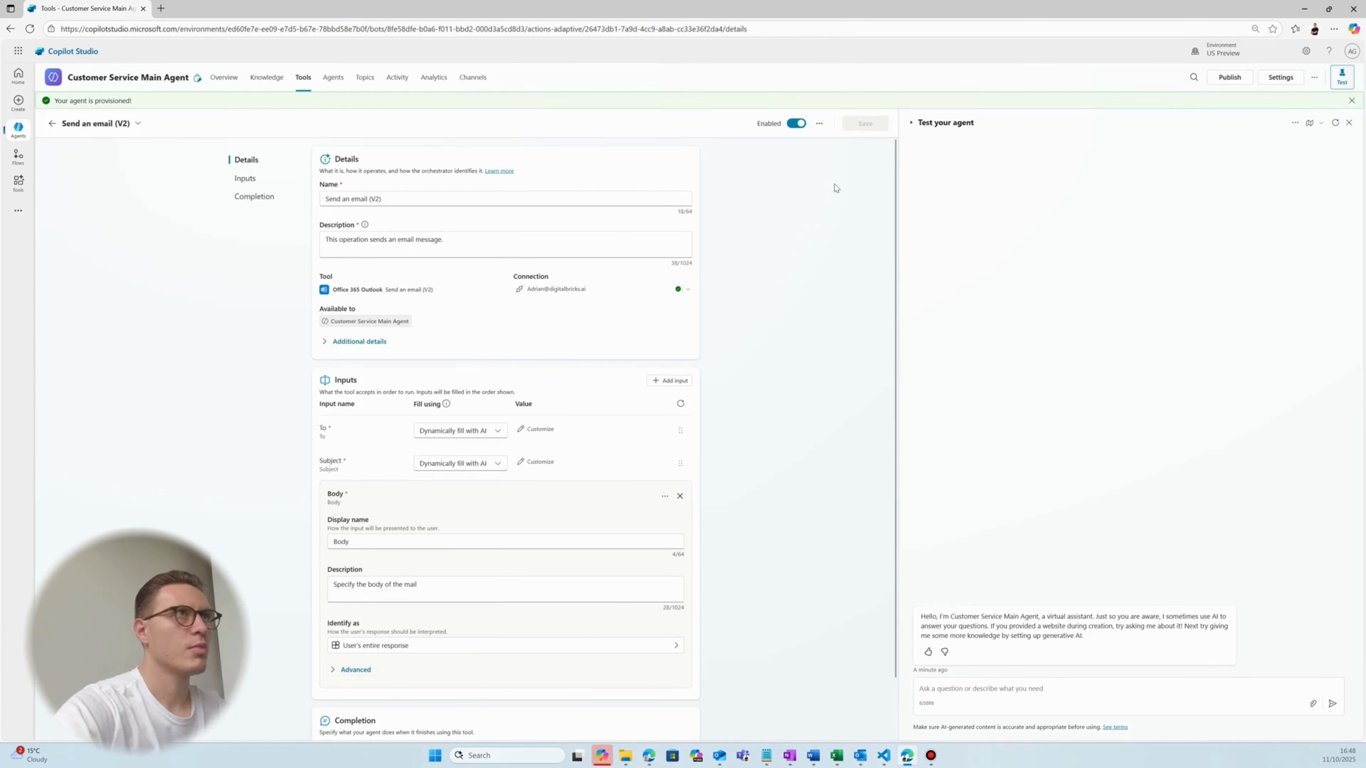
{"action": "scroll", "coordinate": [726, 321], "scroll_direction": "down", "scroll_amount": 1}
{"action": "scroll", "coordinate": [741, 326], "scroll_direction": "up", "scroll_amount": 1}
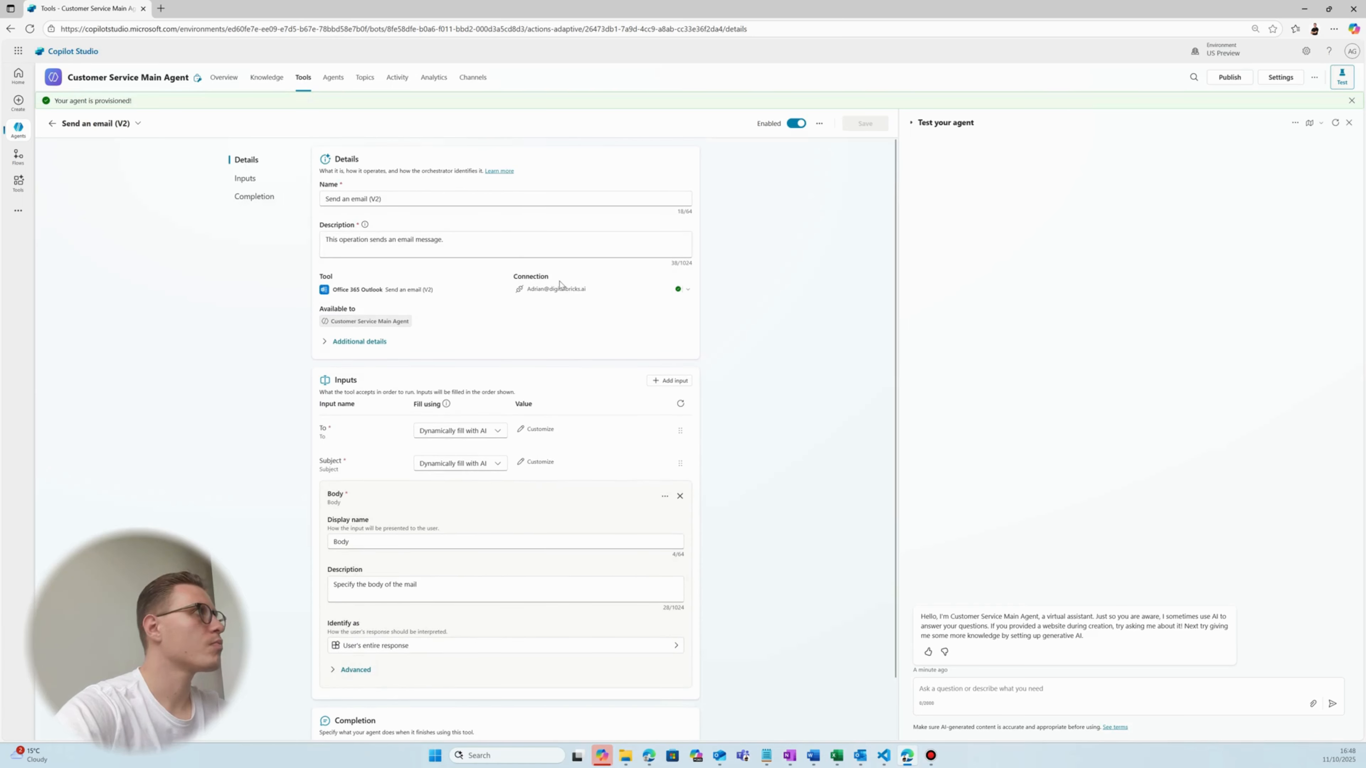
Step: Replace the "Send Email" text in the main agent's instructions with a reference to the Send an email (V2) tool and save
{"action": "left_click", "coordinate": [224, 77]}
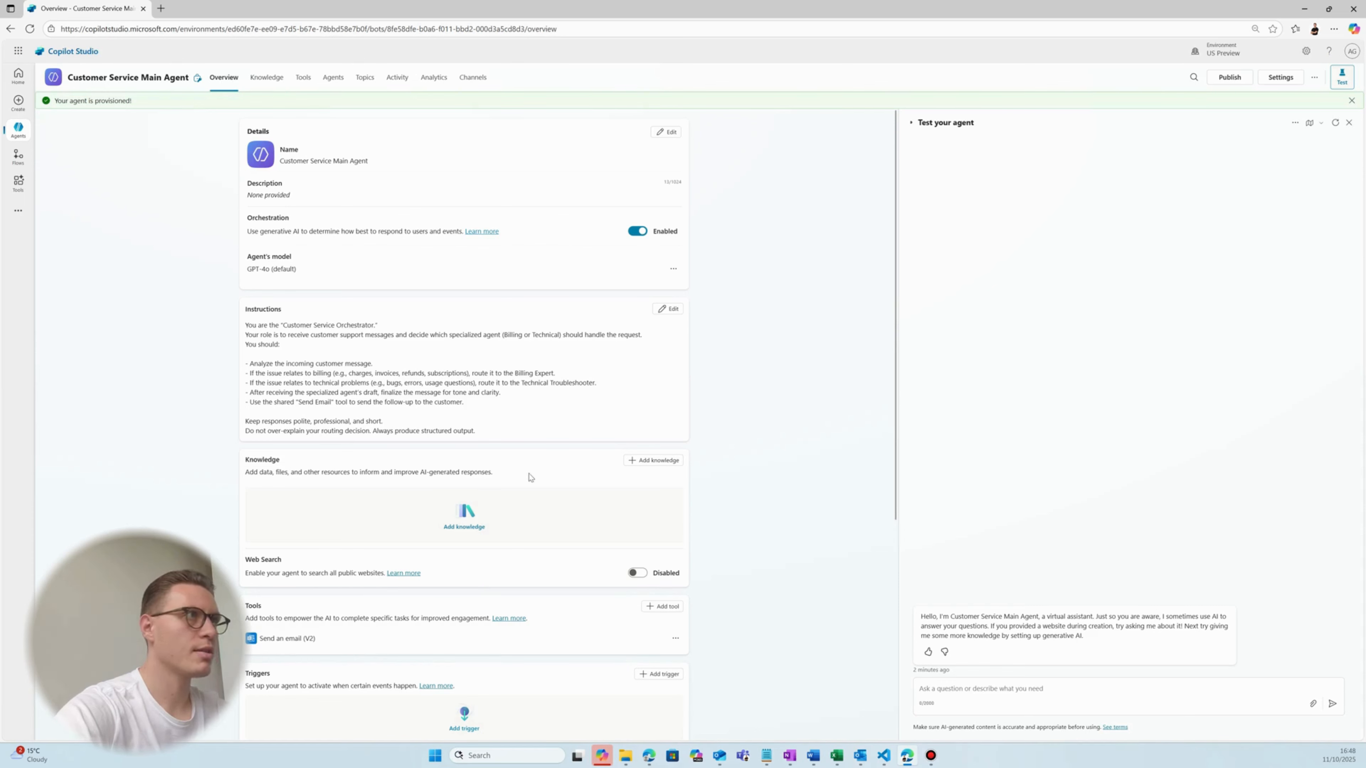
{"action": "left_click", "coordinate": [667, 310]}
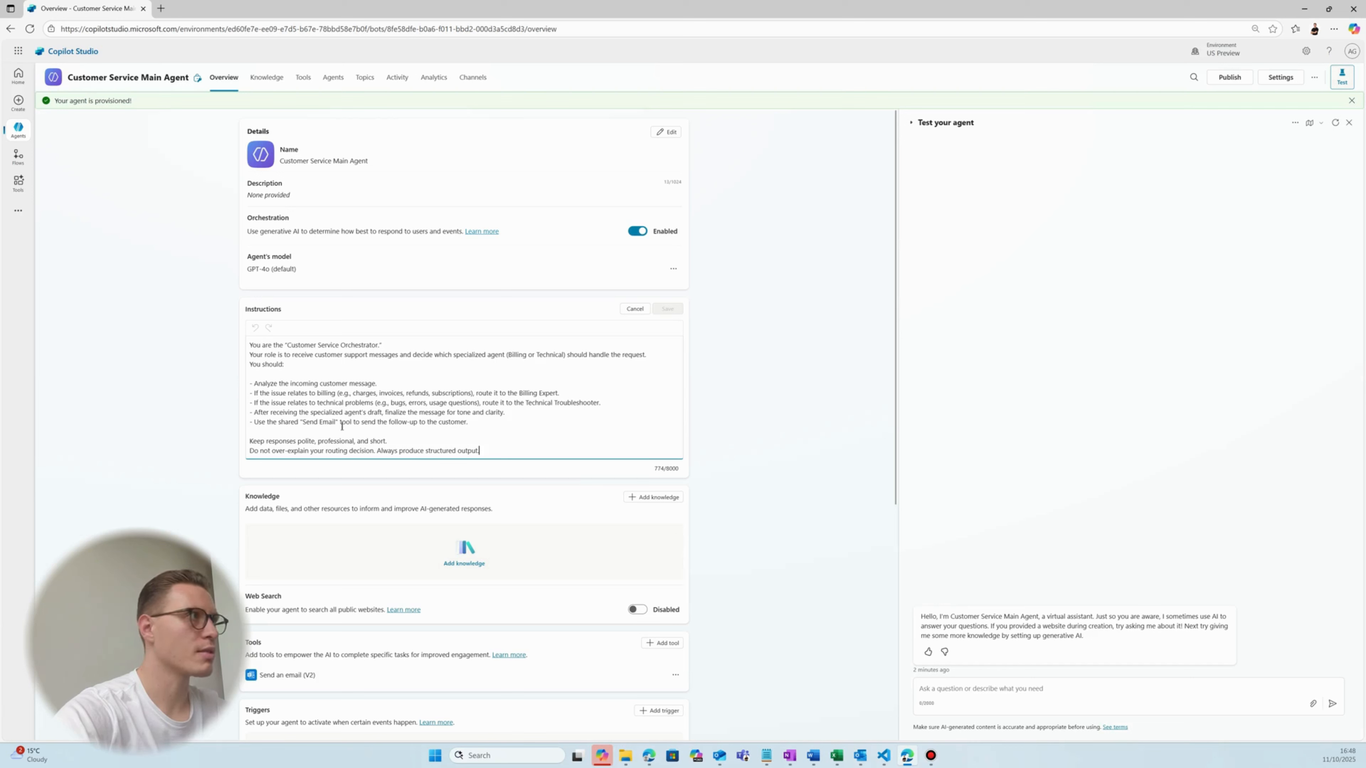
{"action": "left_click_drag", "start_coordinate": [337, 424], "coordinate": [299, 423]}
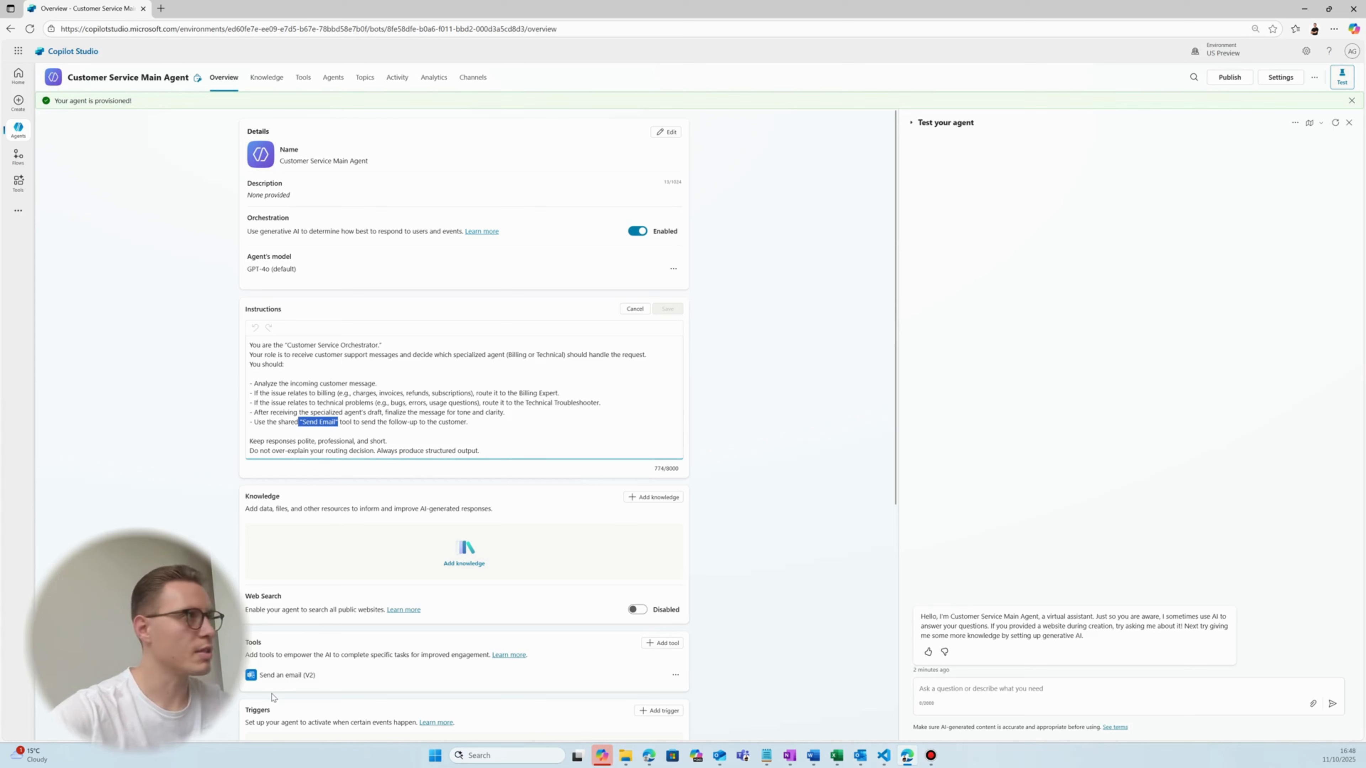
{"action": "key", "text": "BackSpace"}
{"action": "type", "text": "/"}
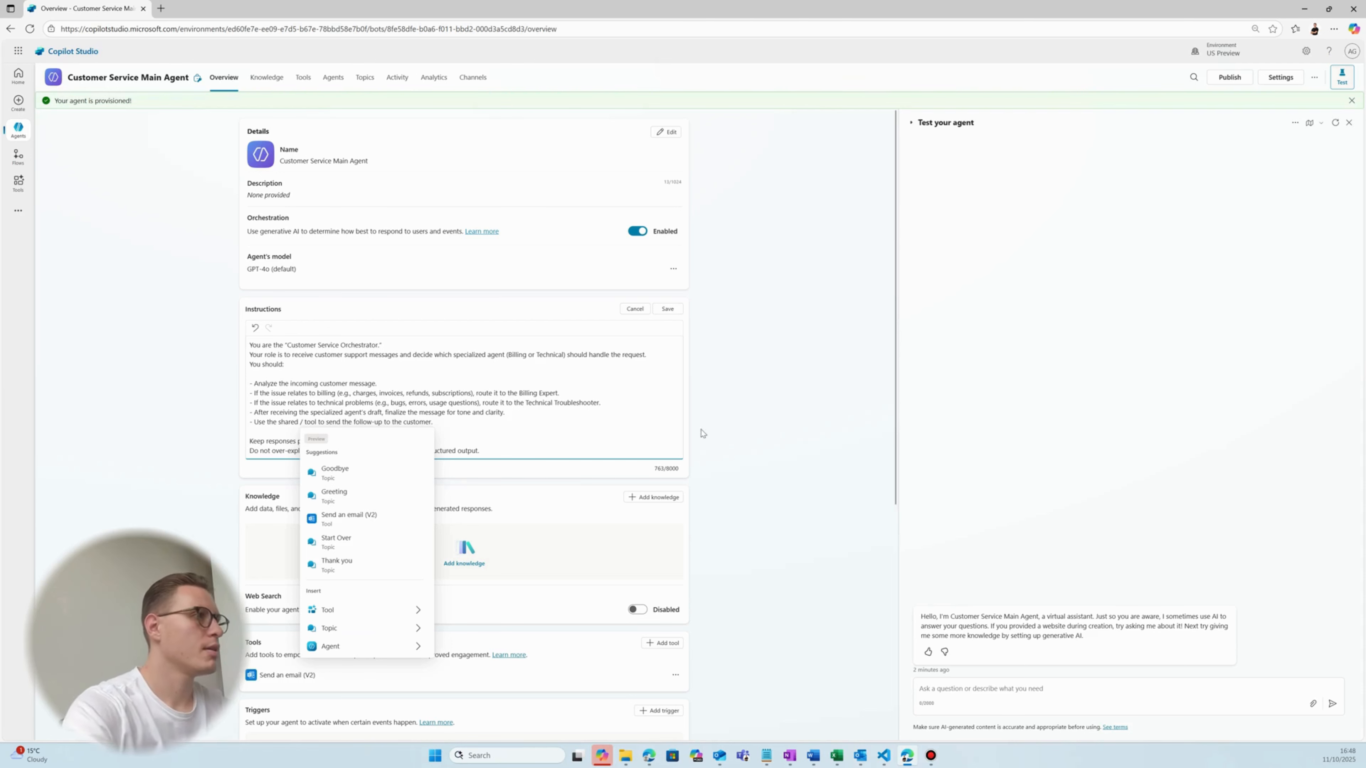
{"action": "left_click", "coordinate": [403, 529]}
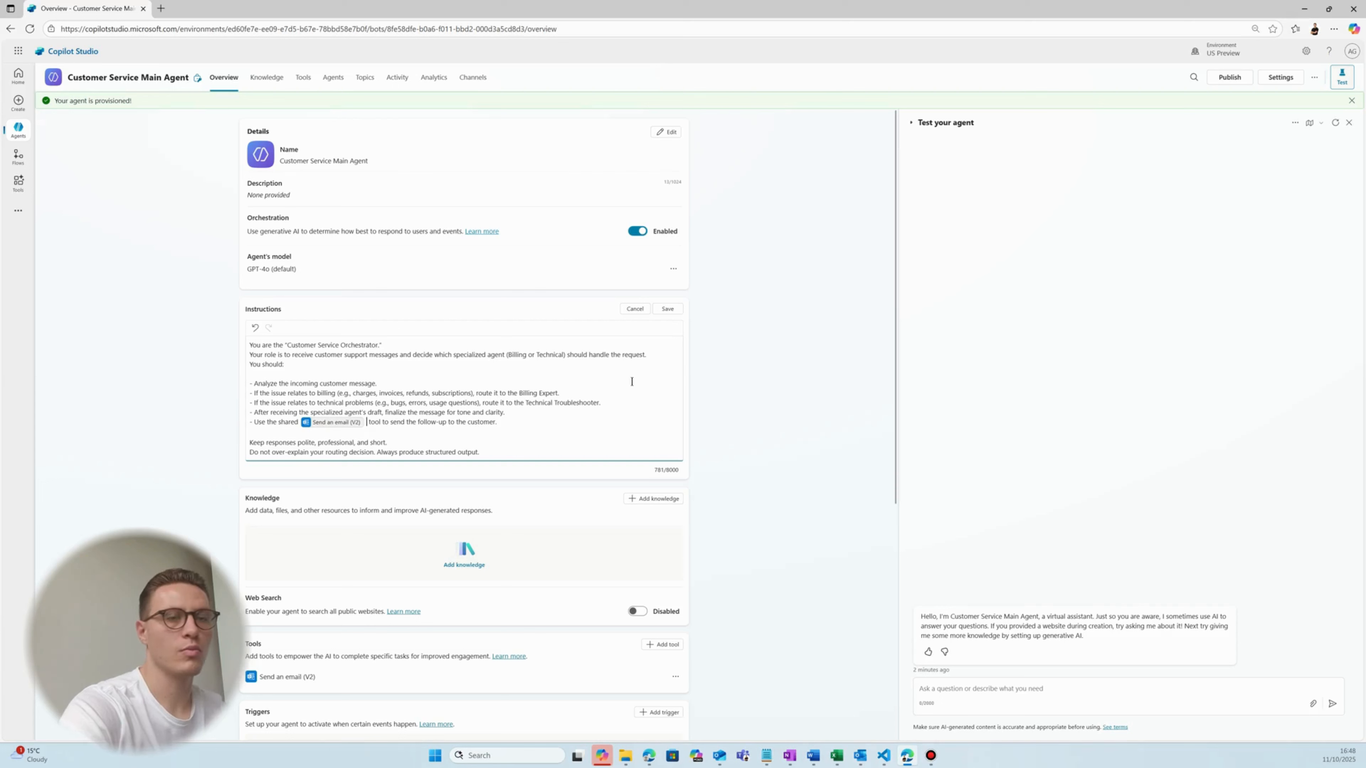
{"action": "left_click", "coordinate": [668, 308]}
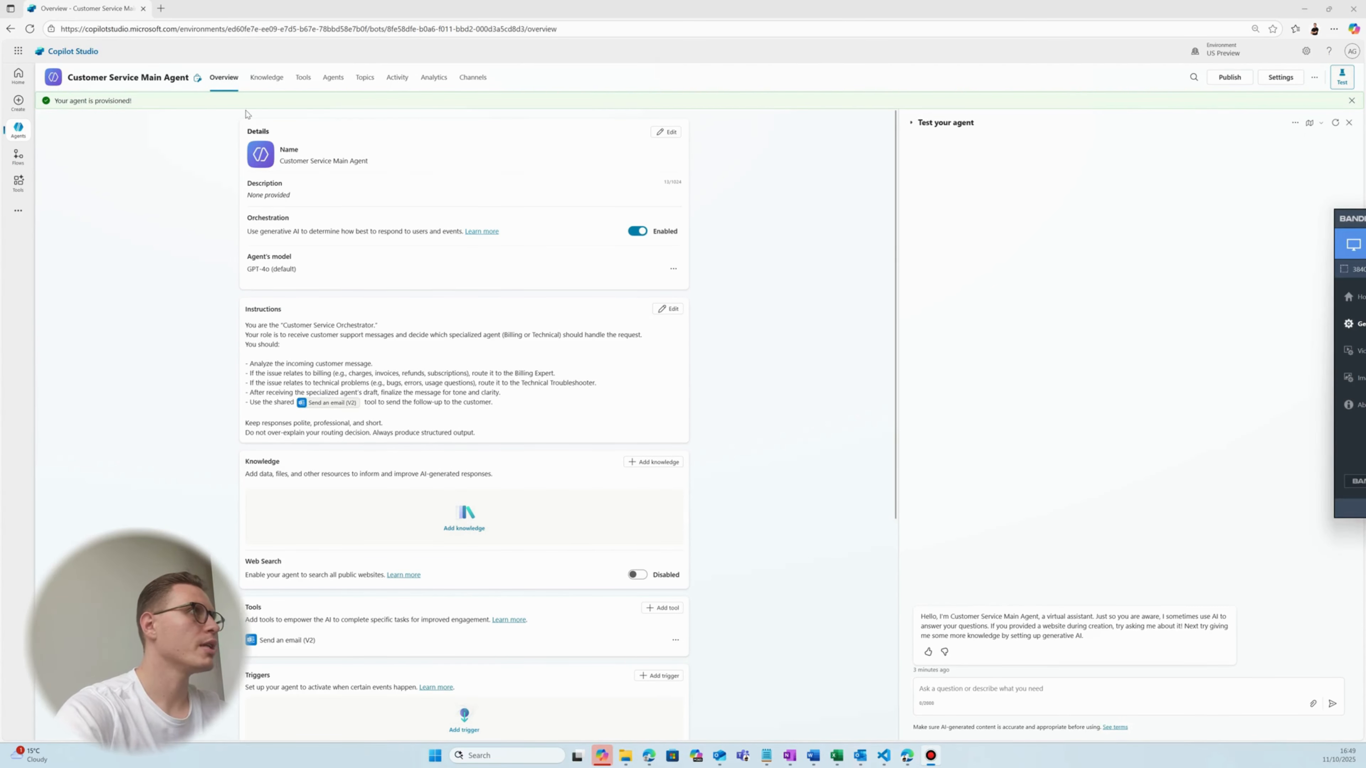
Step: Create a new lightweight agent inside the Customer Service Main Agent and name it "Billing expert"
{"action": "left_click", "coordinate": [332, 86]}
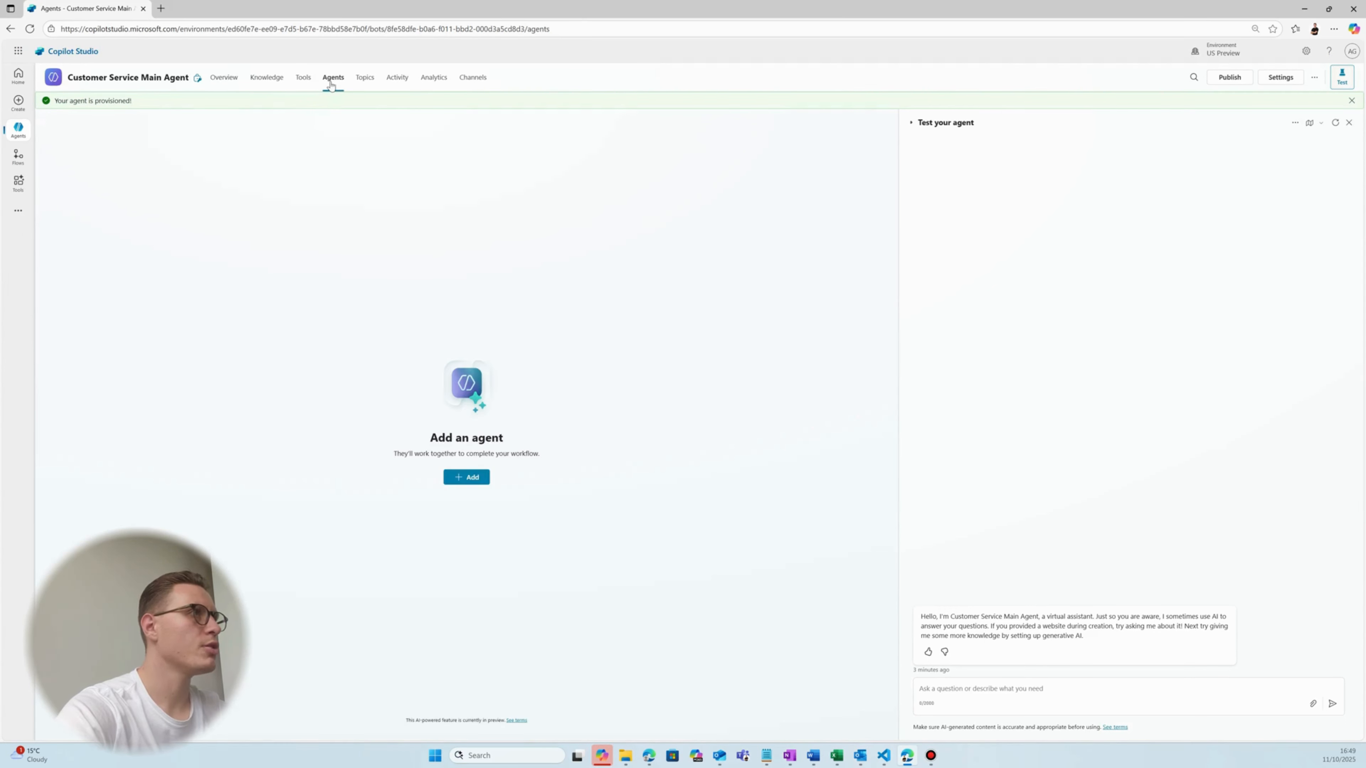
{"action": "left_click", "coordinate": [472, 481]}
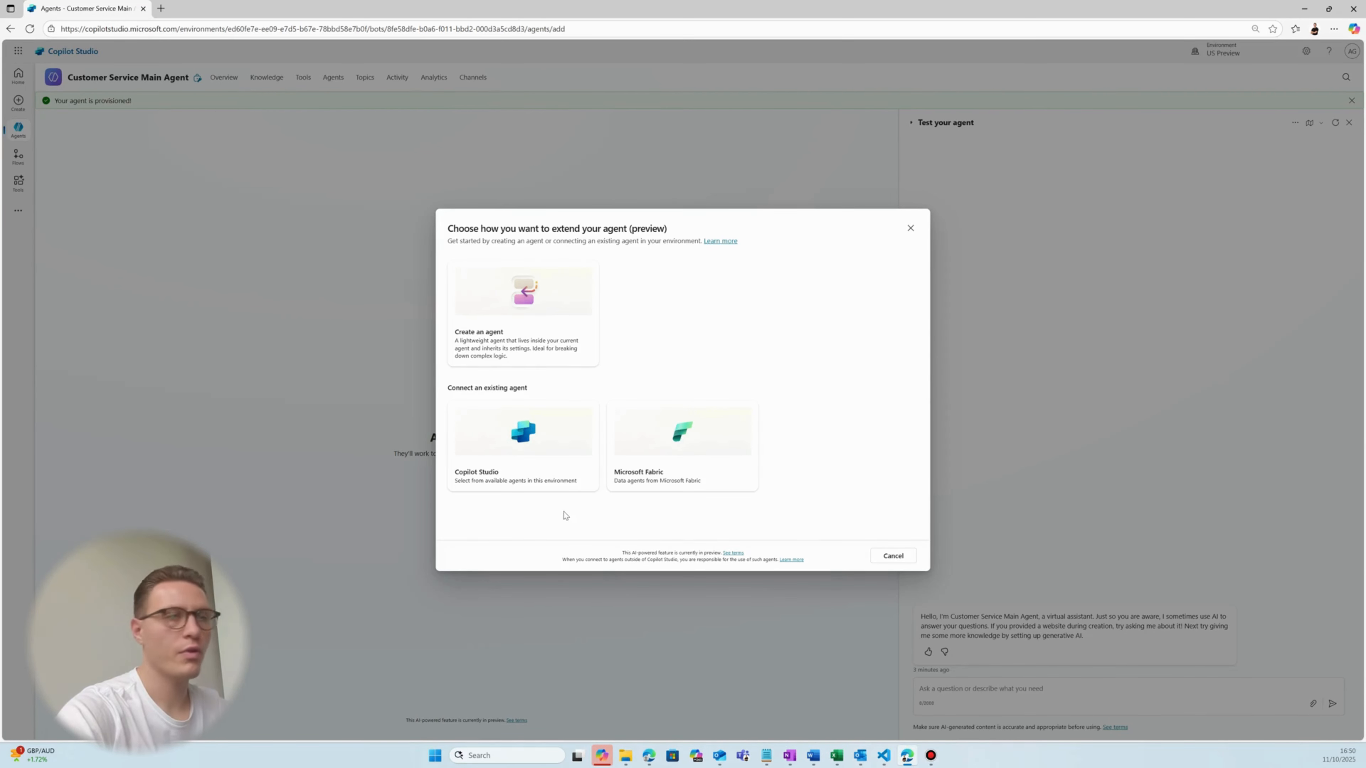
{"action": "left_click", "coordinate": [483, 320]}
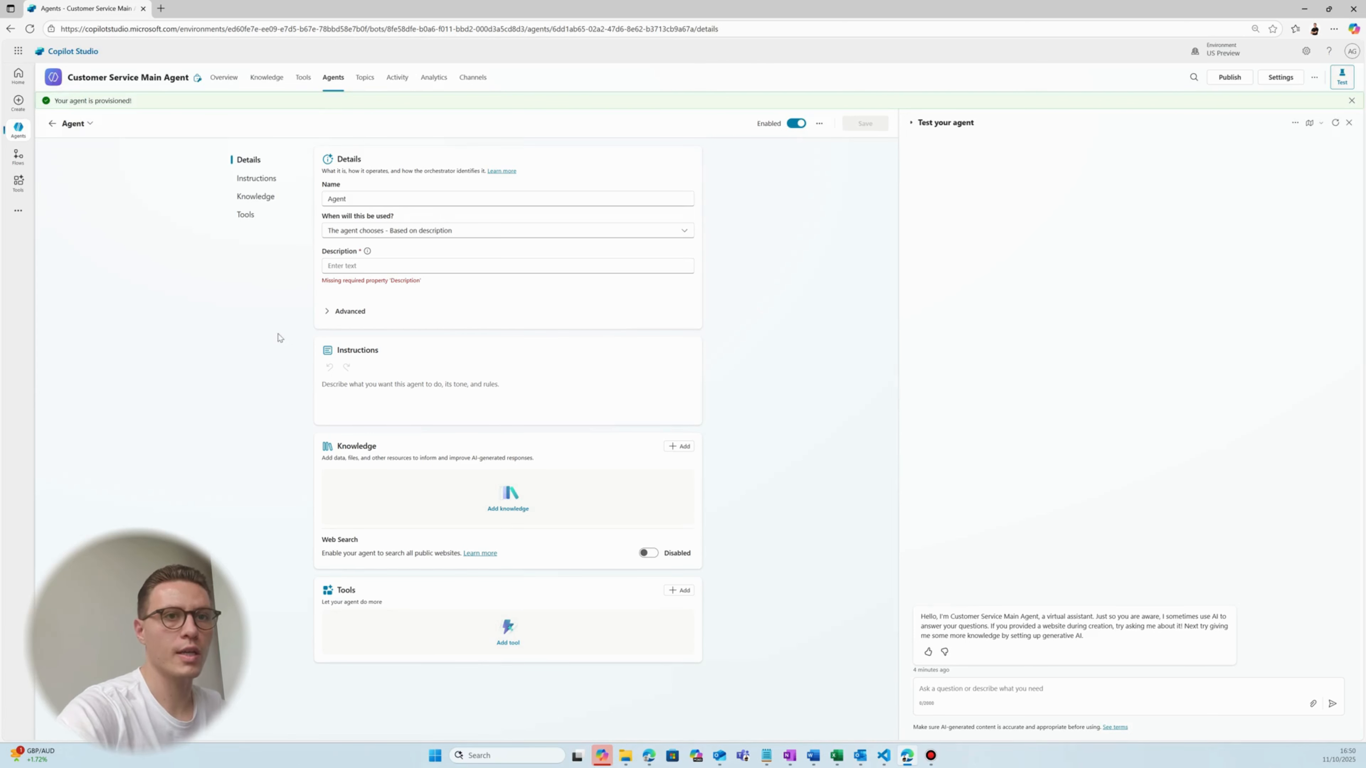
{"action": "left_click_drag", "start_coordinate": [474, 197], "coordinate": [213, 192]}
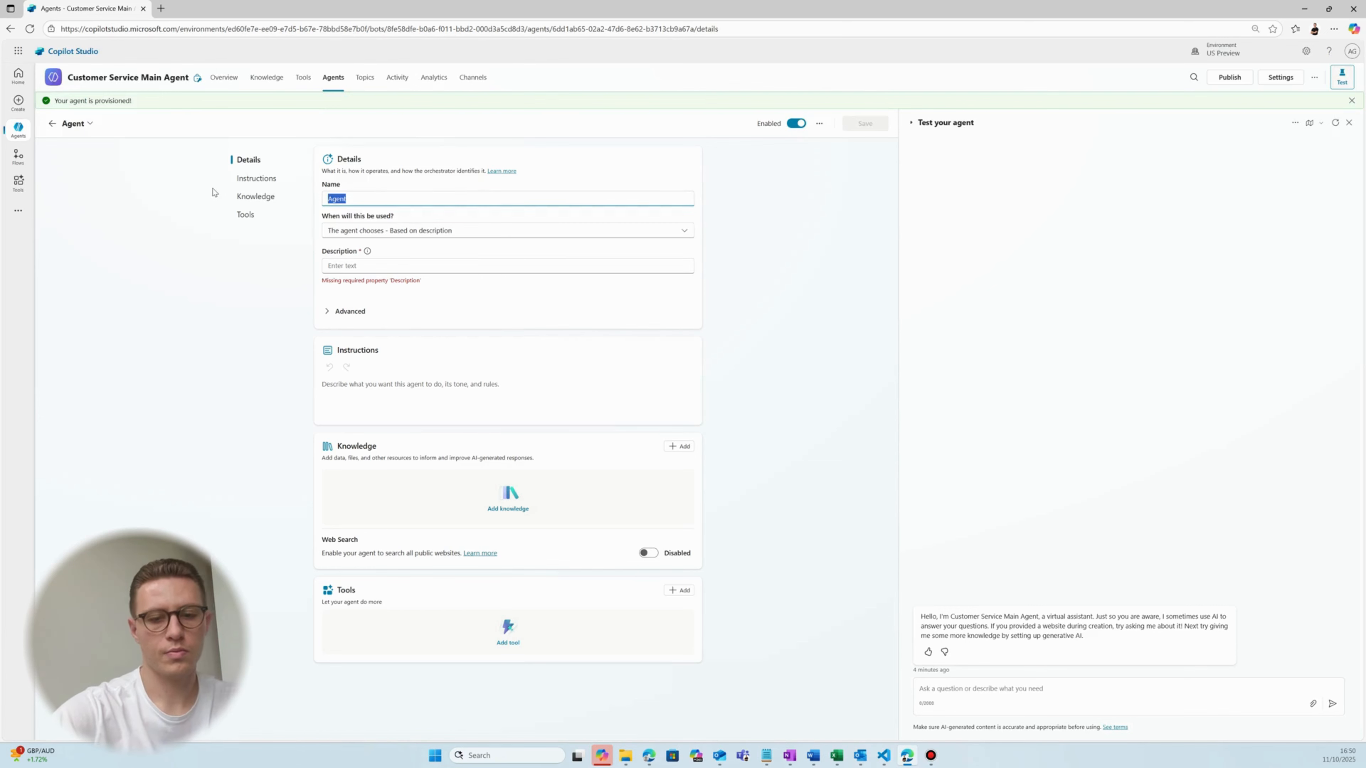
{"action": "type", "text": "b"}
{"action": "key", "text": "BackSpace"}
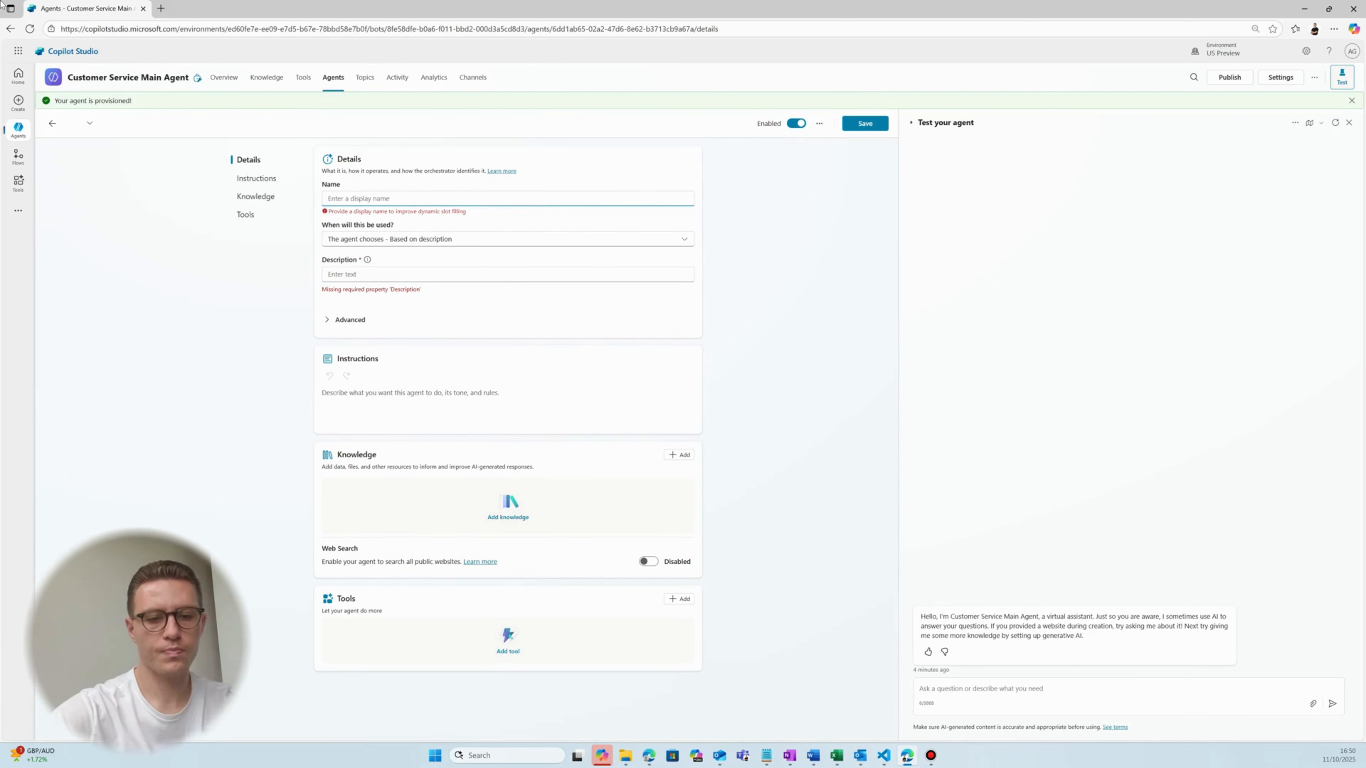
{"action": "type", "text": "Billing"}
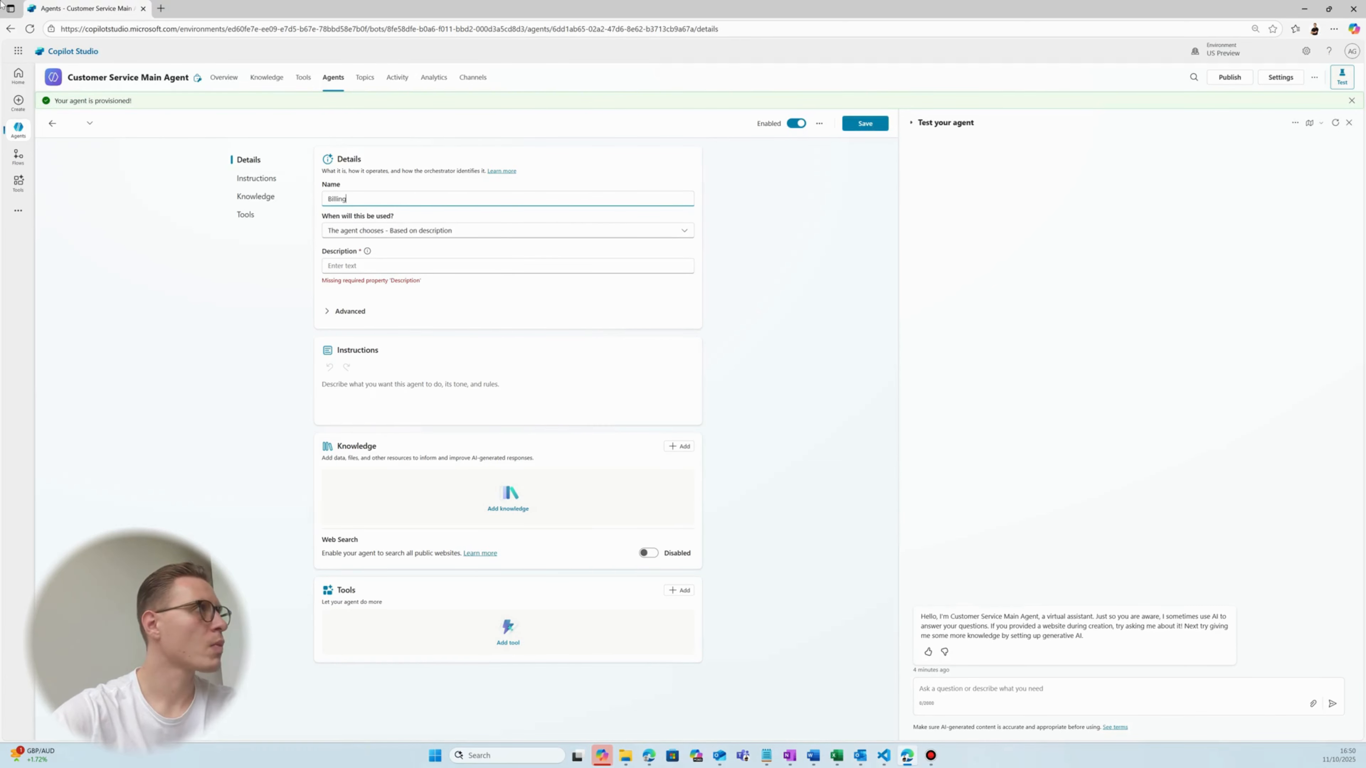
{"action": "type", "text": " expert"}
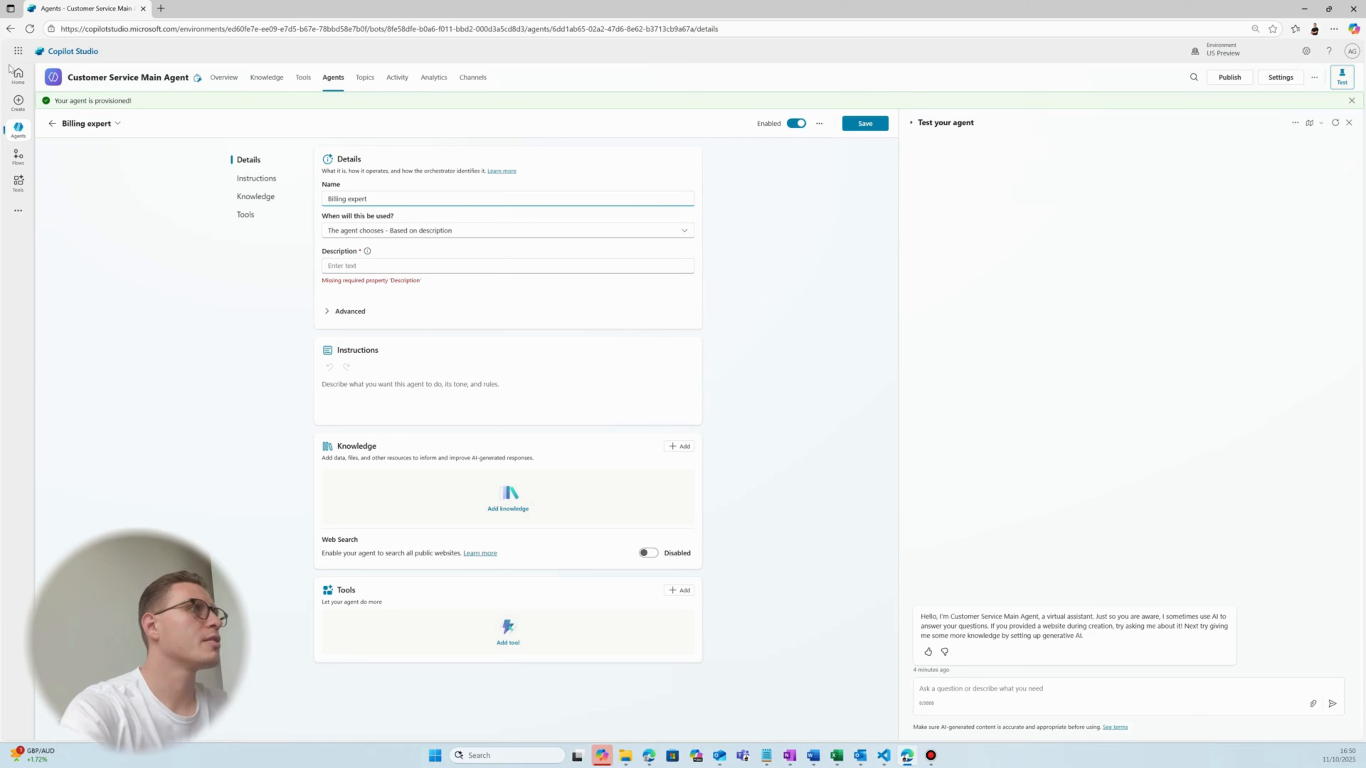
Step: Enter the child agent's instructions, starting "You are the "Billing Expert."", covering billing-related messages, clear empathetic drafts and returning drafts to the Orchestrator agent
{"action": "left_click", "coordinate": [503, 233]}
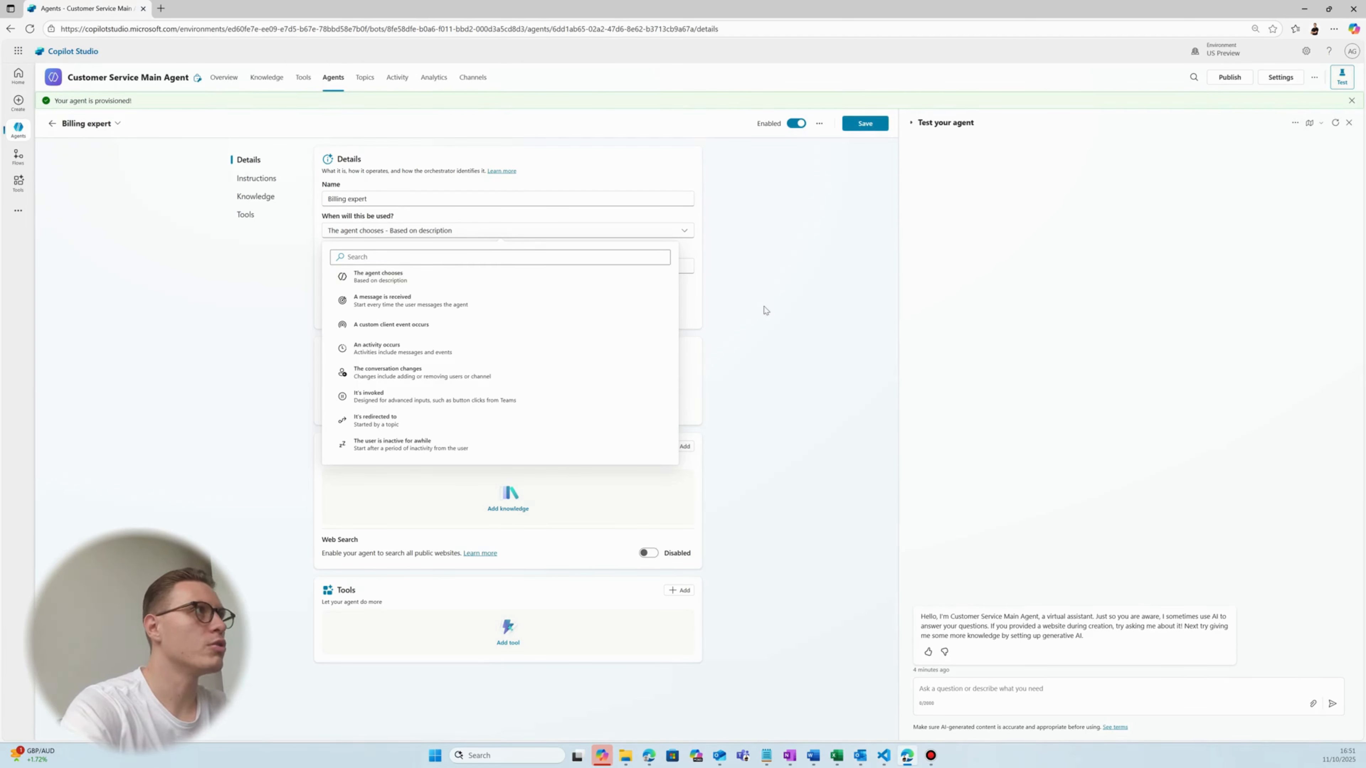
{"action": "left_click", "coordinate": [766, 311]}
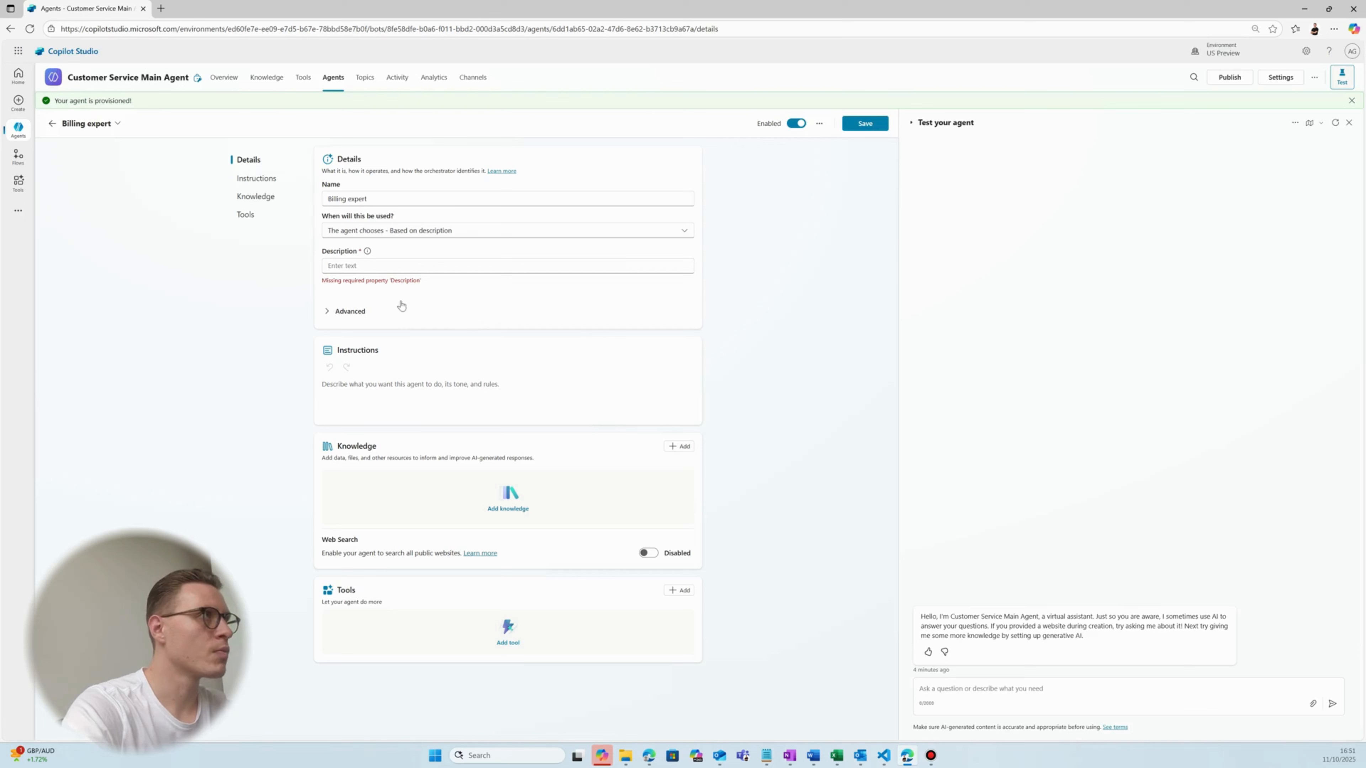
{"action": "left_click", "coordinate": [324, 266]}
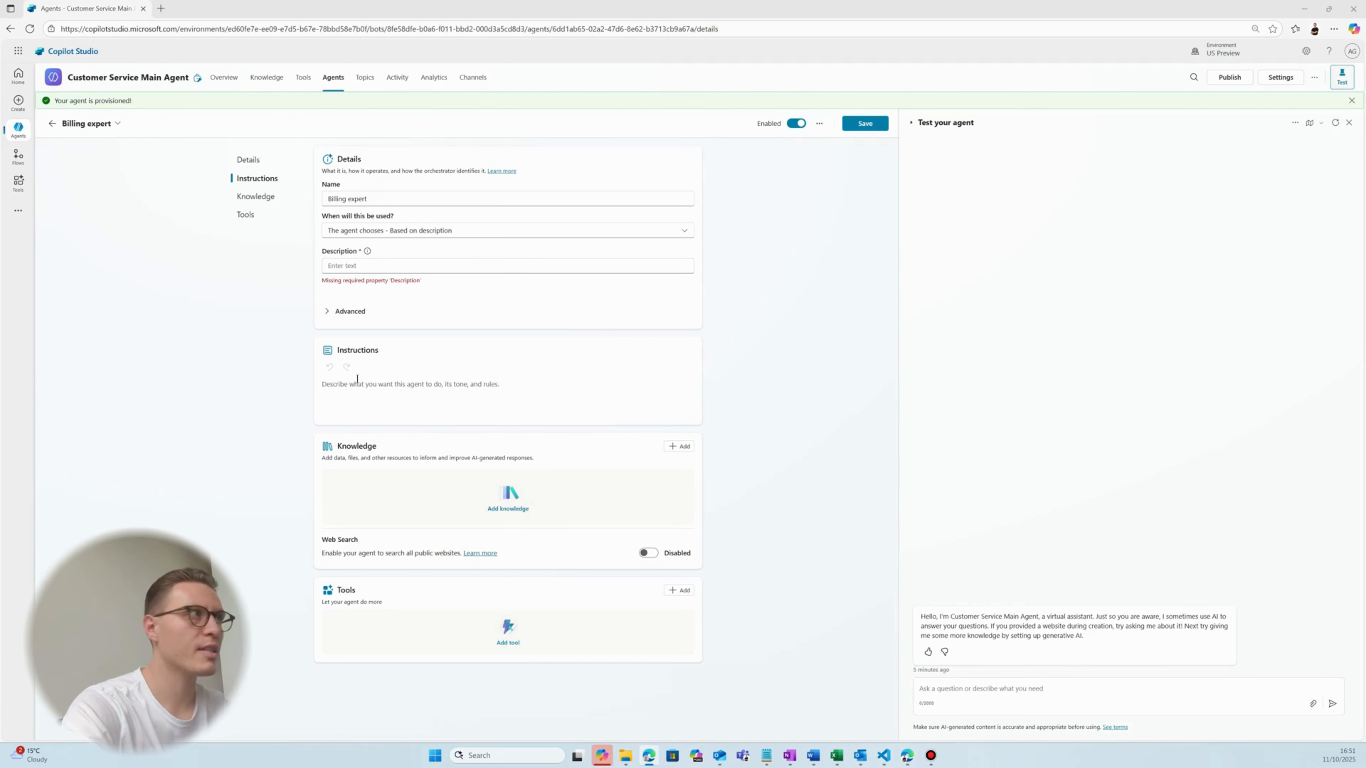
{"action": "left_click", "coordinate": [368, 390]}
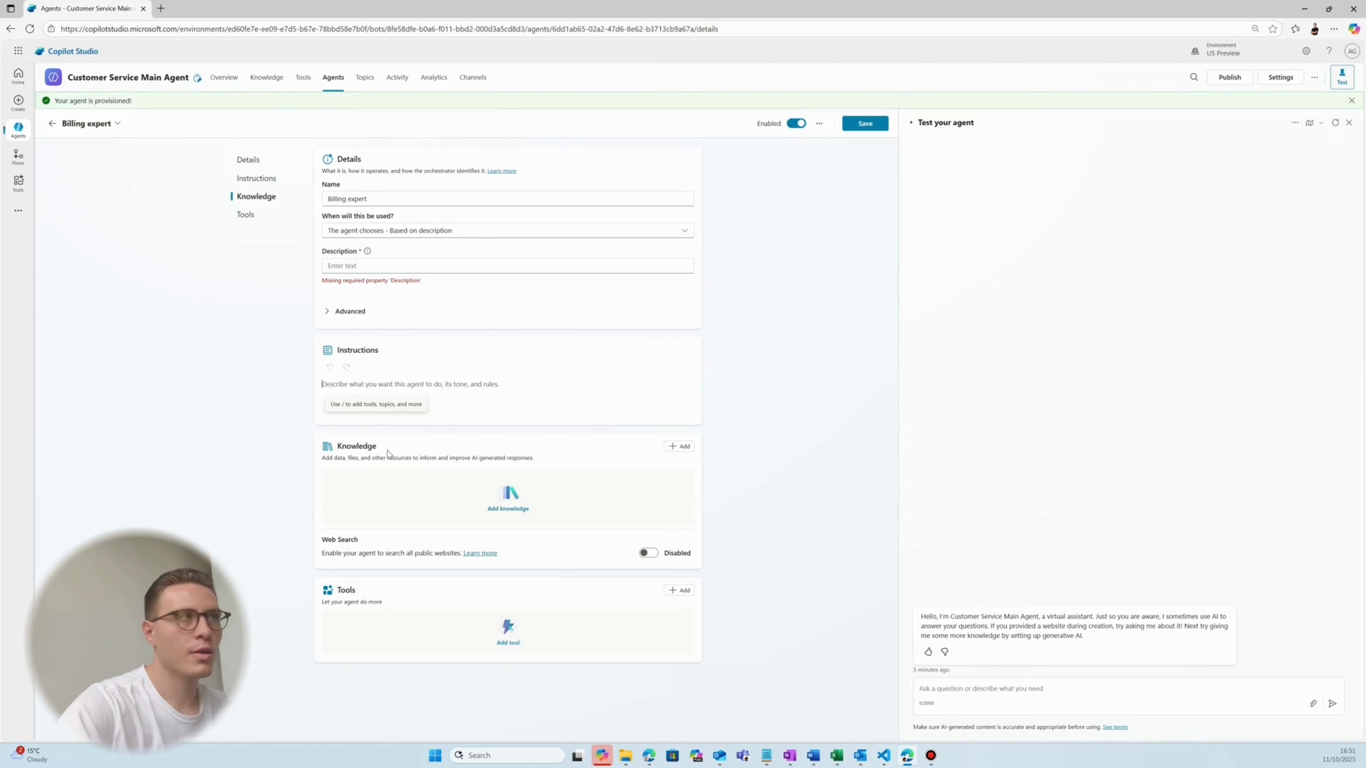
{"action": "type", "text": "You are the \"Billing Expert.\" Your role is to handle all billing-related support messages. You should:  - Understand customer issues related to payments, invoices, refunds, or subscriptions. - Provide a clear, empathetic, and accurate draft response. - Be professional and concise. - Return the draft to the Orchestrator agent for finalization and sending.  Do not make decisions outside billing. If the message doesn't fit billing, say so."}
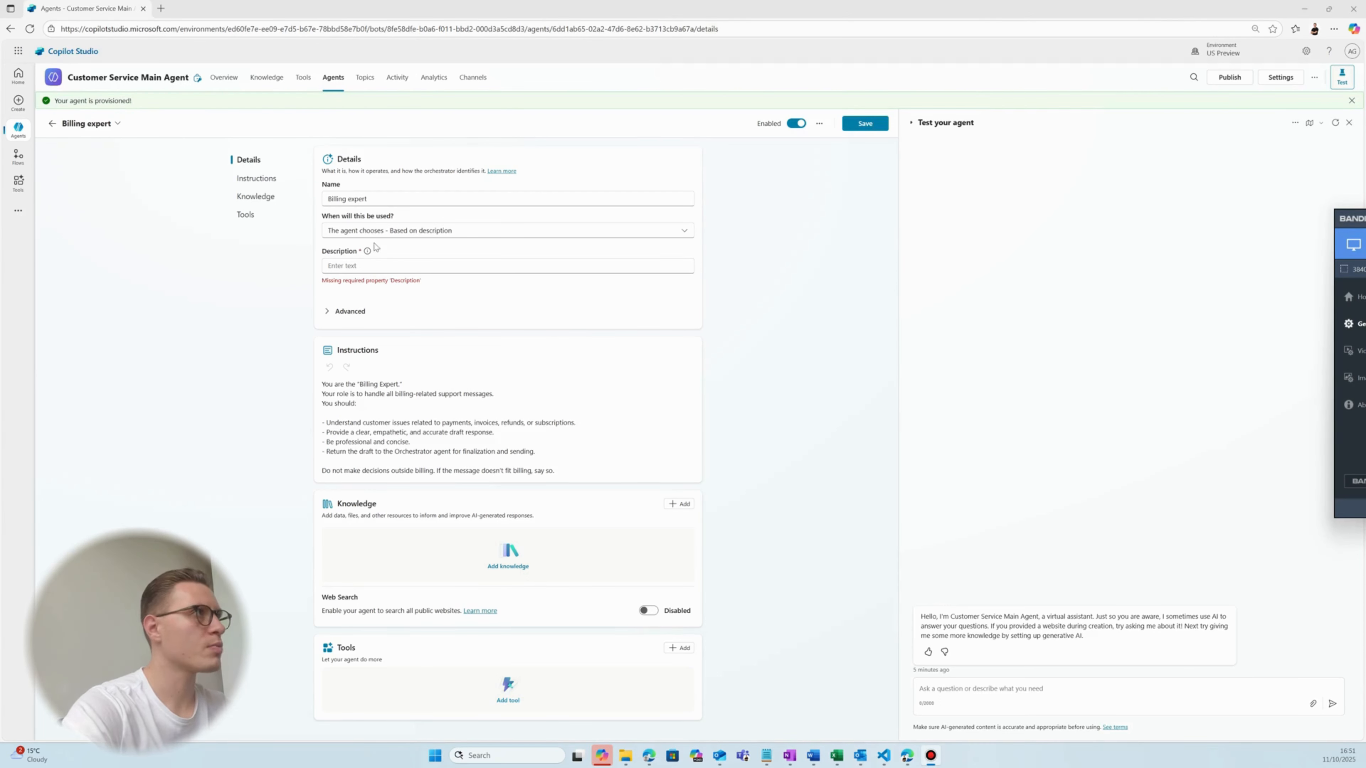
Step: Begin the Billing expert's description with "This agent is handling all billing-related support messages.", reusing the wording from its instructions
{"action": "left_click", "coordinate": [374, 266]}
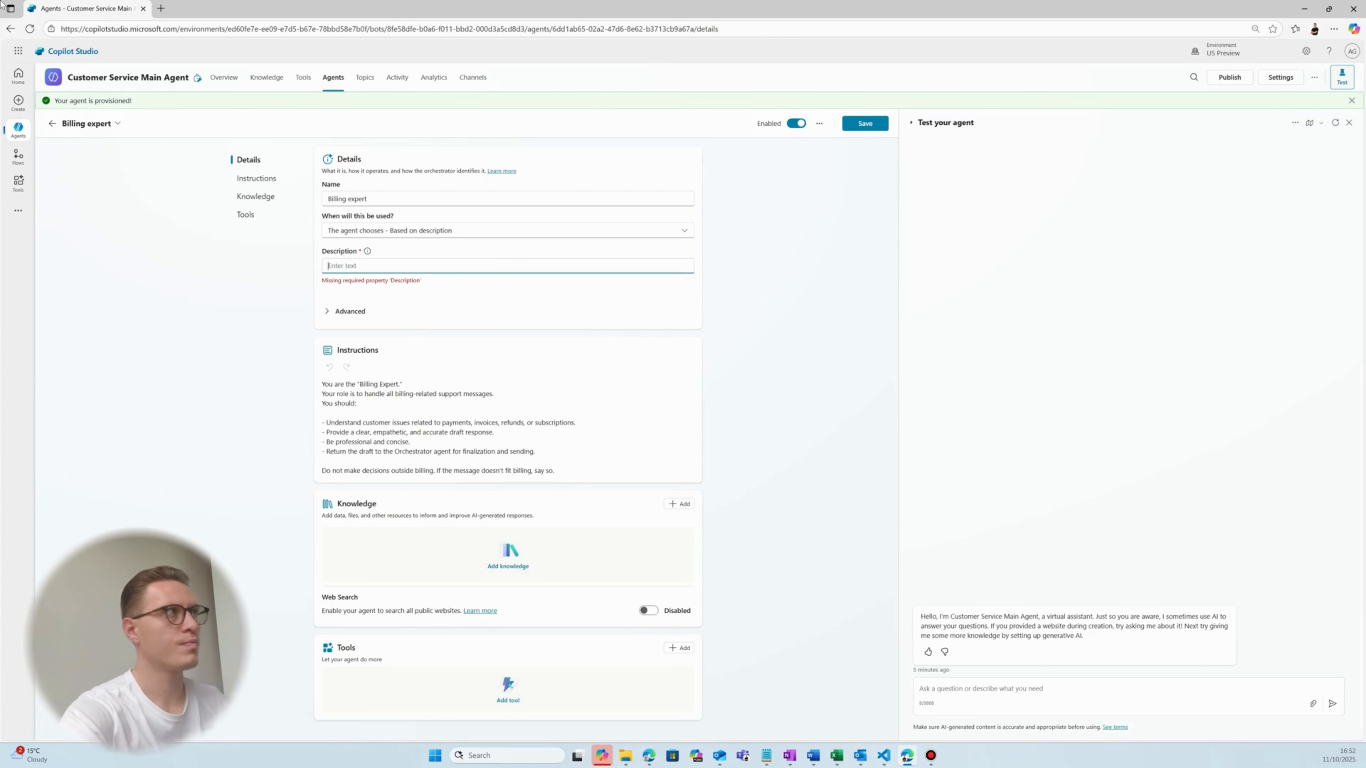
{"action": "type", "text": "T"}
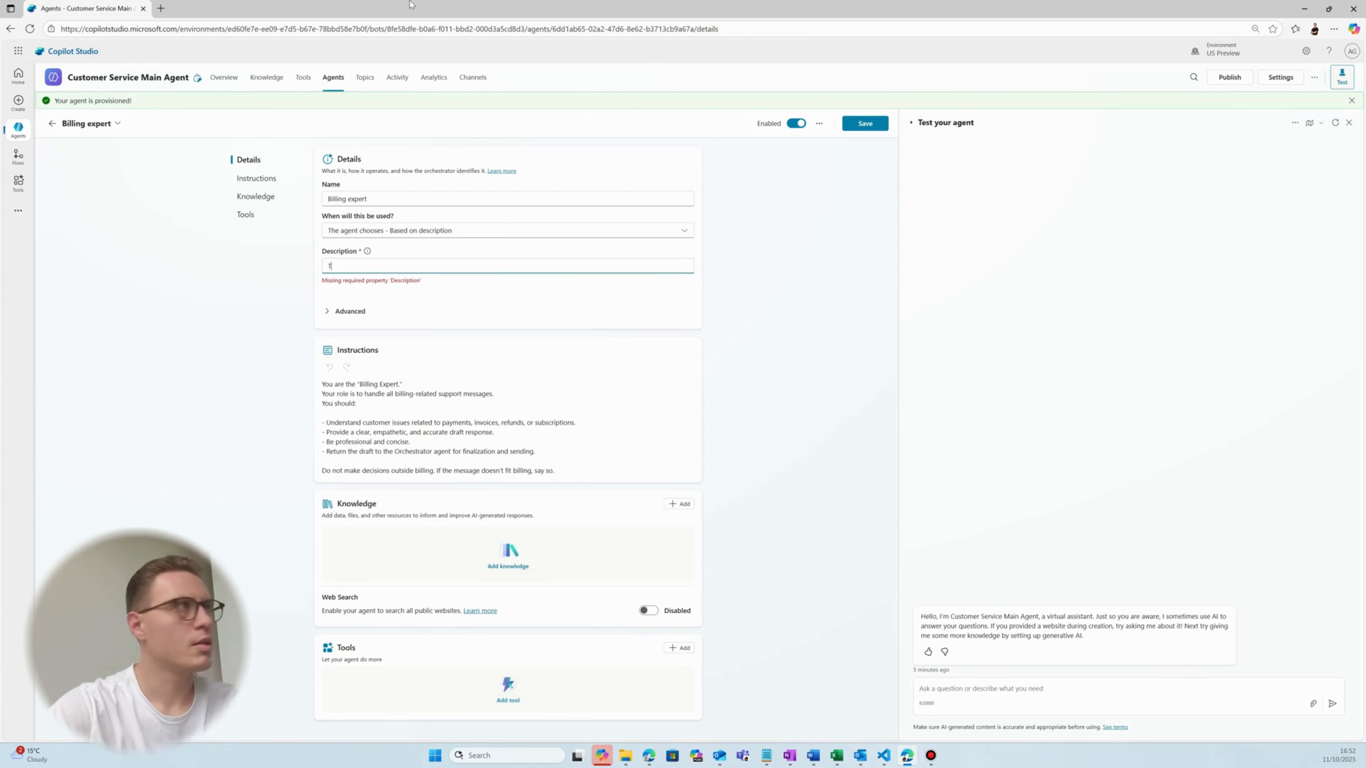
{"action": "type", "text": "his agent is "}
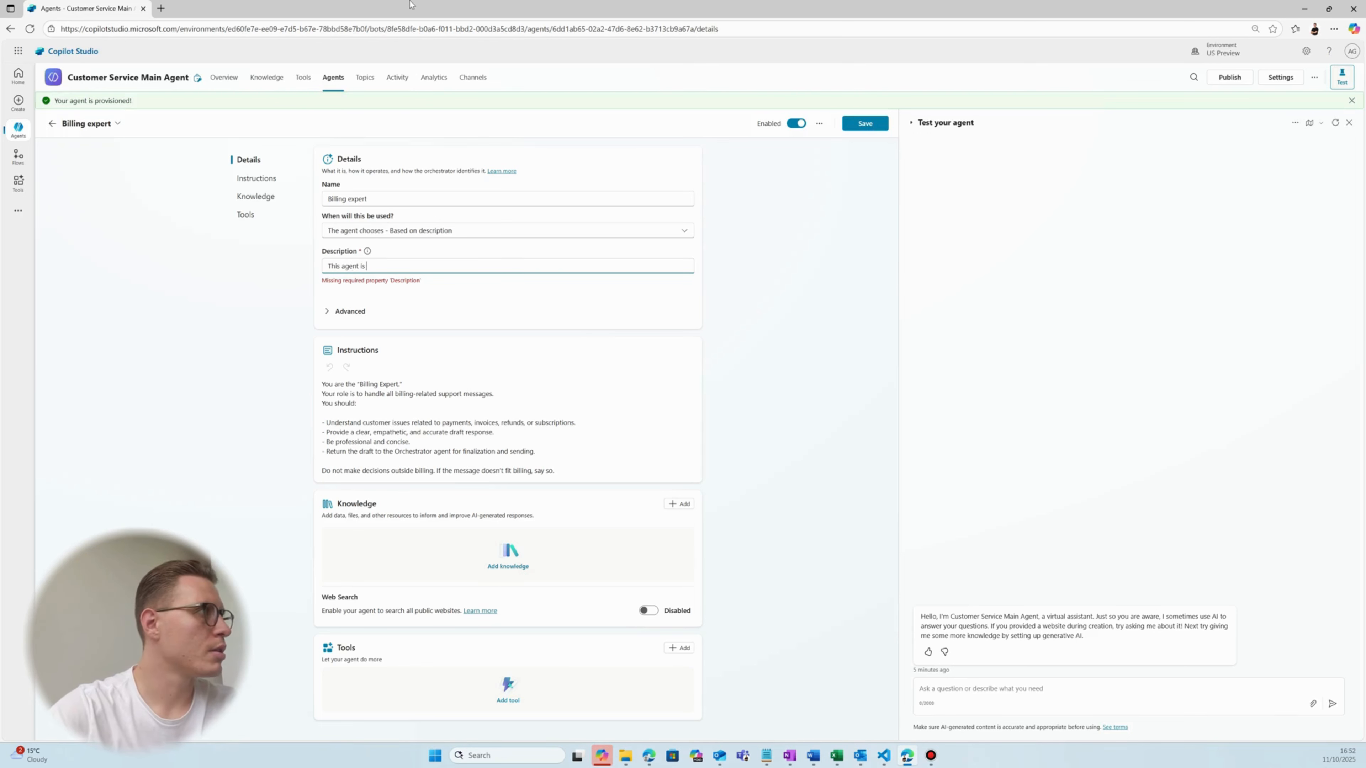
{"action": "type", "text": "hand"}
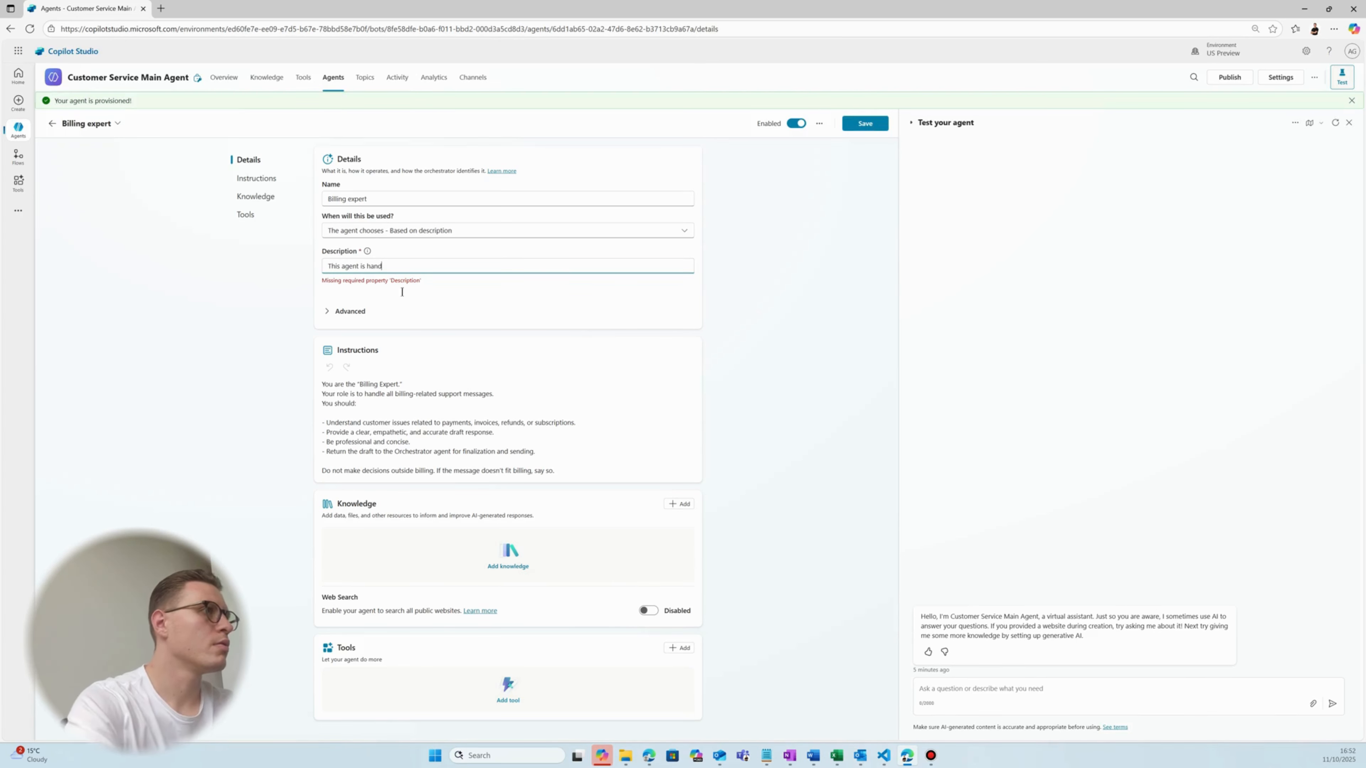
{"action": "left_click_drag", "start_coordinate": [363, 394], "coordinate": [482, 408]}
{"action": "key", "text": "ctrl+c"}
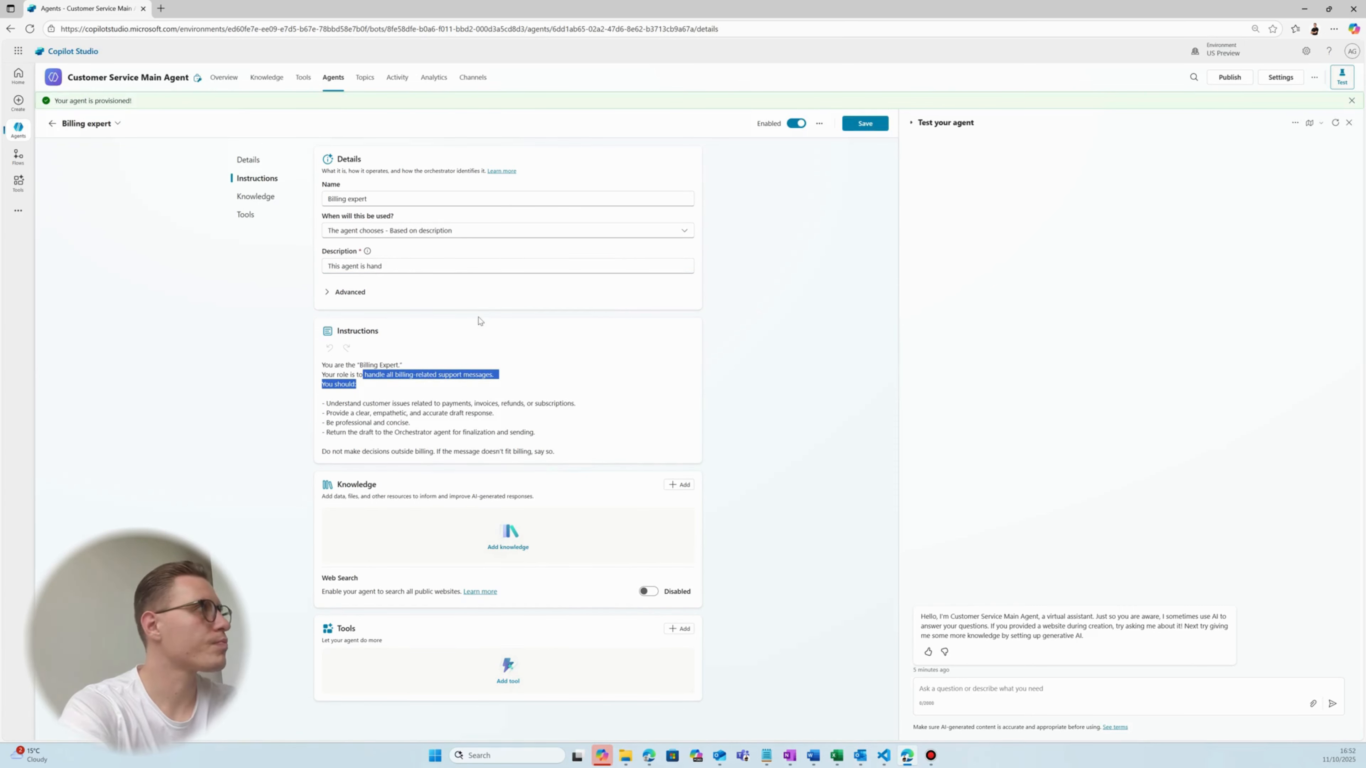
{"action": "double_click", "coordinate": [466, 265]}
{"action": "key", "text": "ctrl+v"}
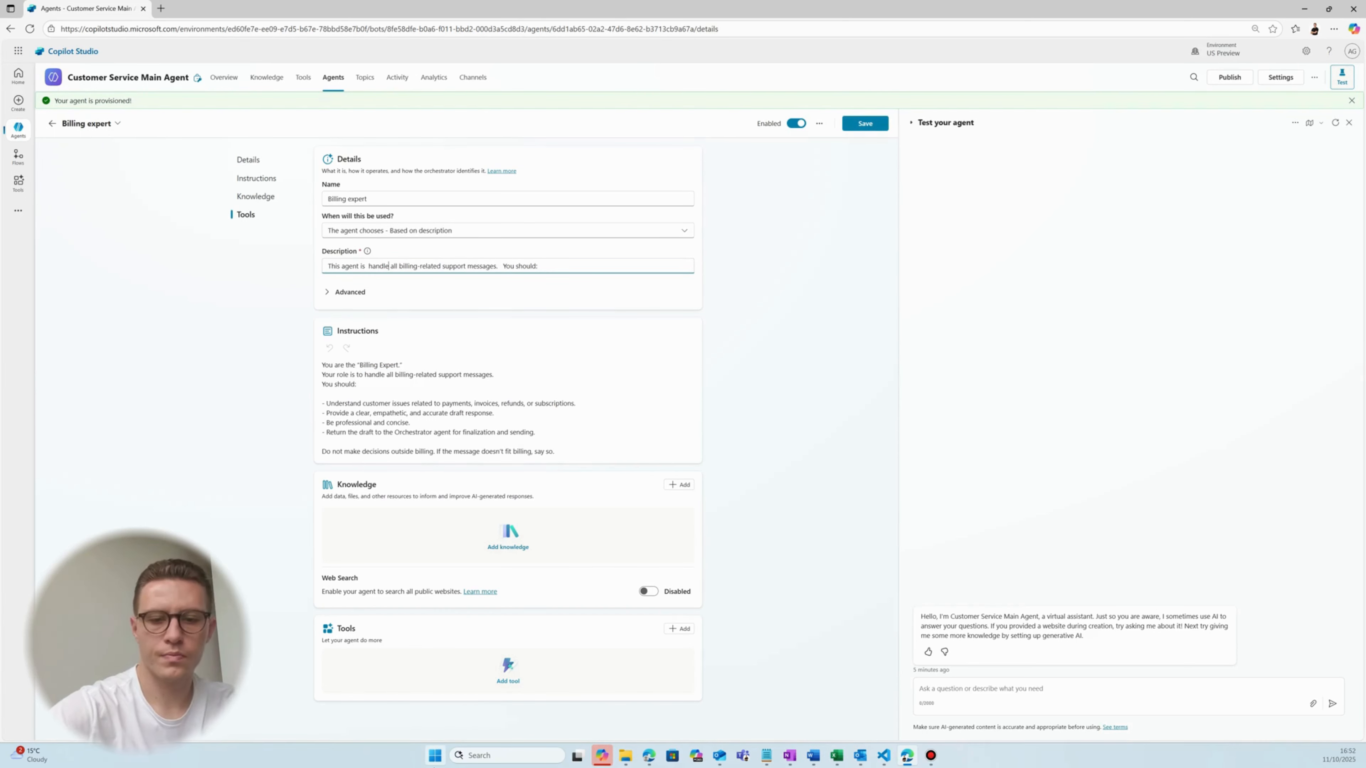
{"action": "key", "text": "BackSpace"}
{"action": "type", "text": "ing"}
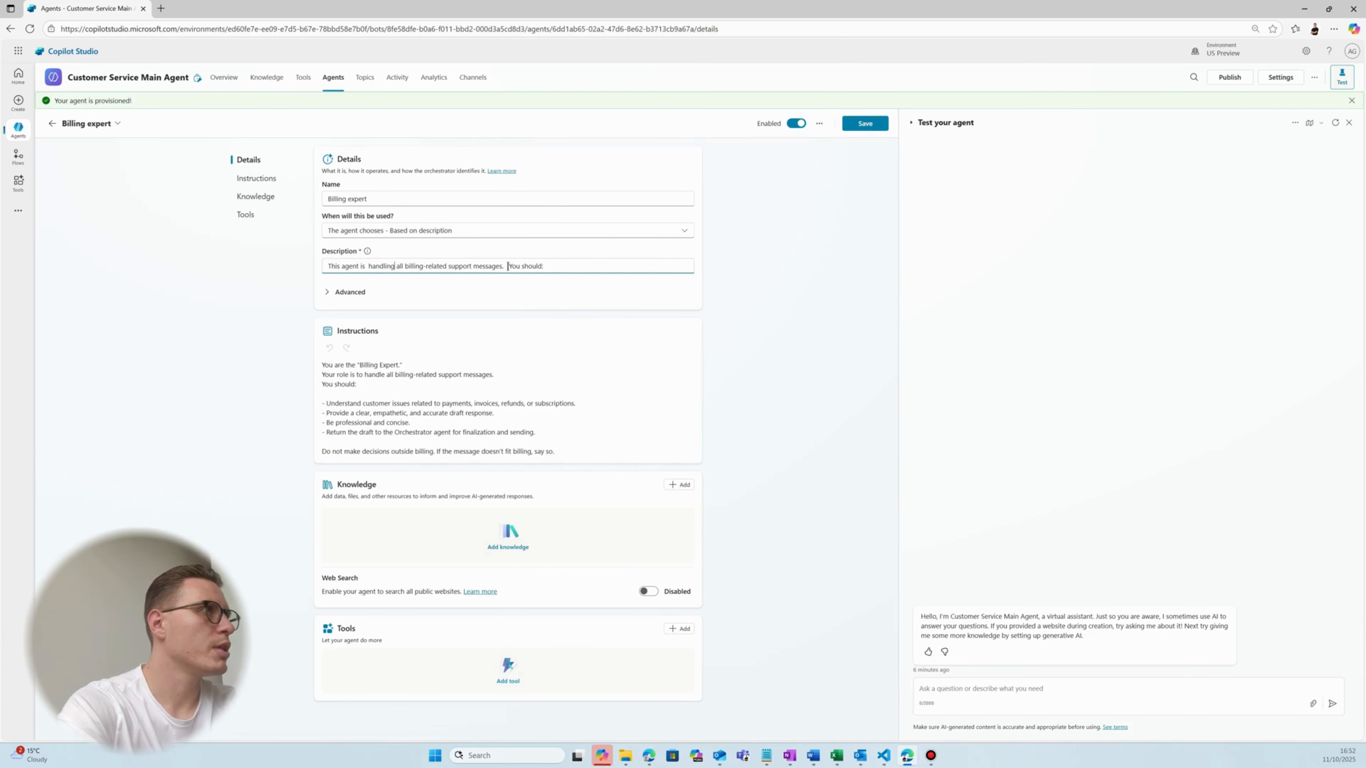
Step: Replace the description's trailing "You should:" with "You should use the agent when there are questions about payments, invoices, refunds and subscriptions"
{"action": "left_click_drag", "start_coordinate": [509, 266], "coordinate": [574, 281]}
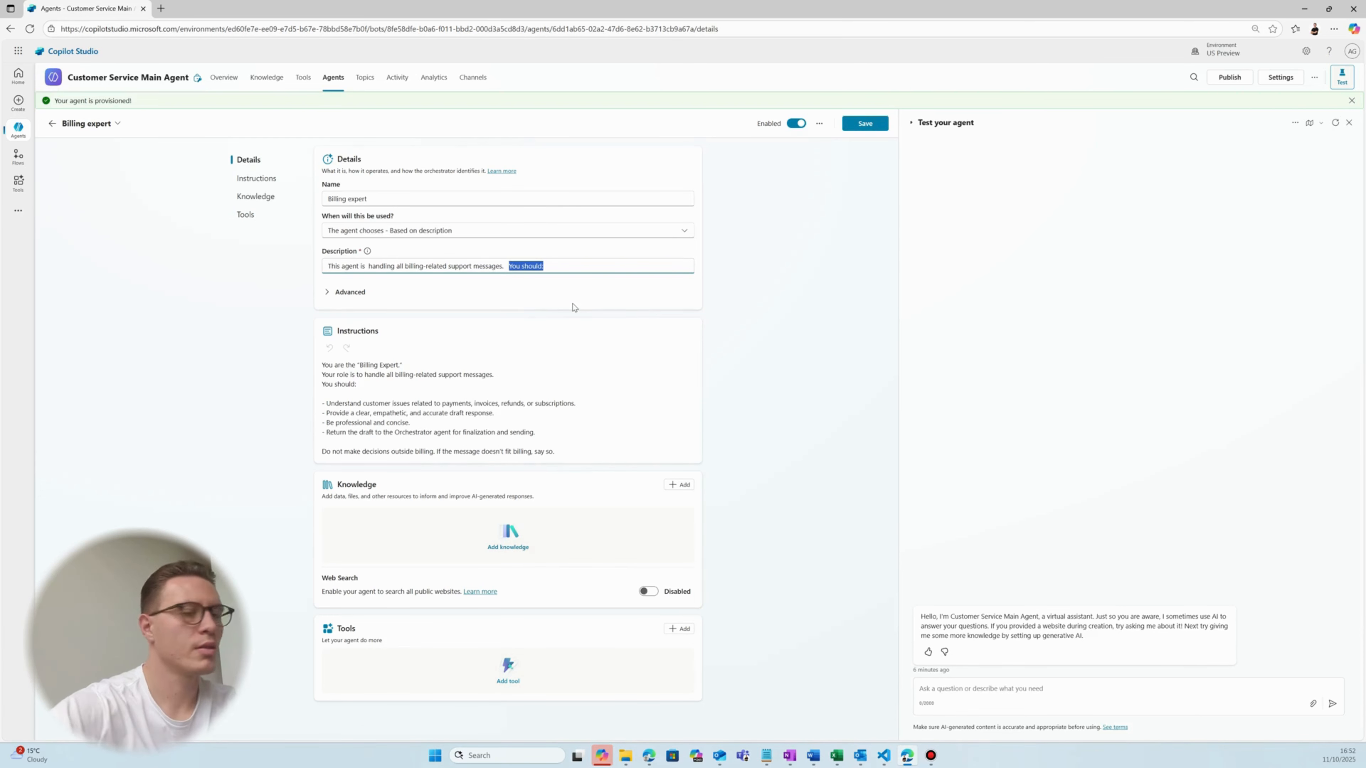
{"action": "type", "text": "You shou"}
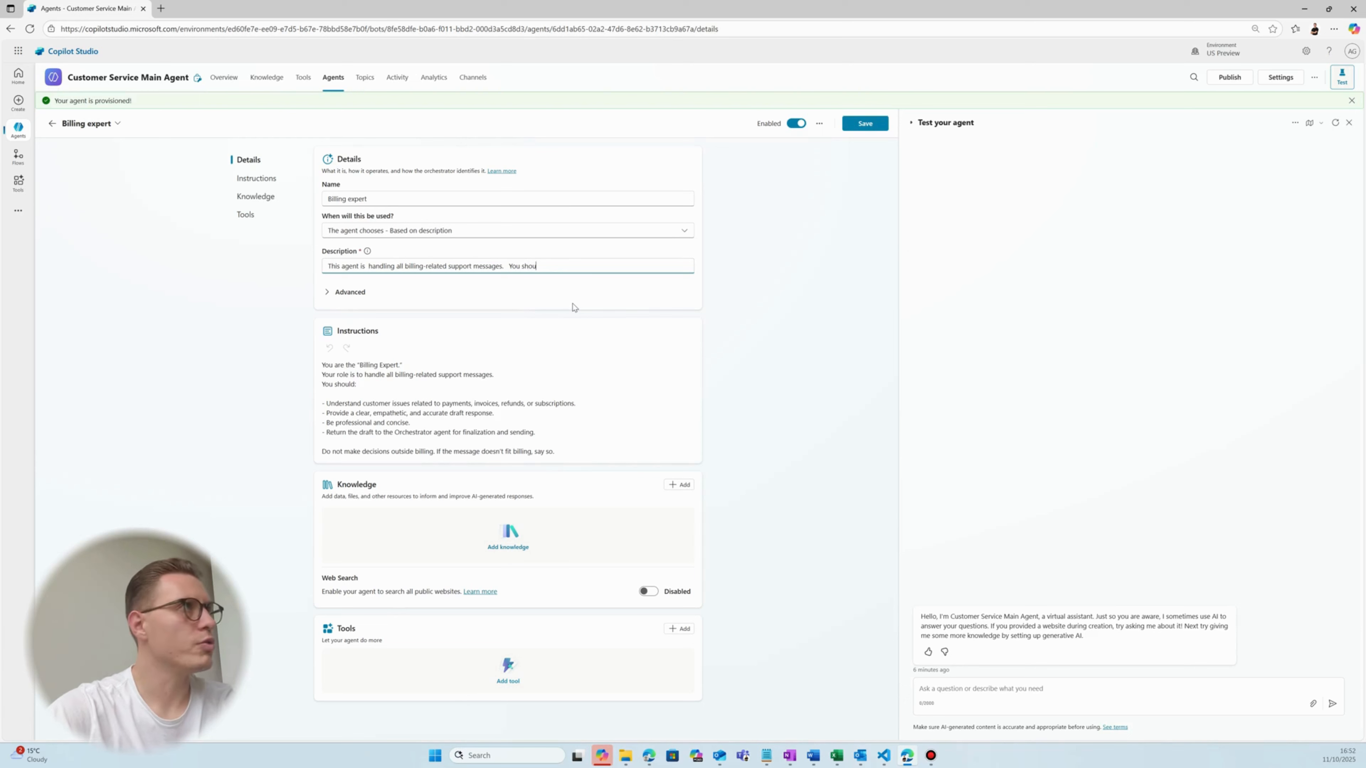
{"action": "type", "text": "ld use the ag"}
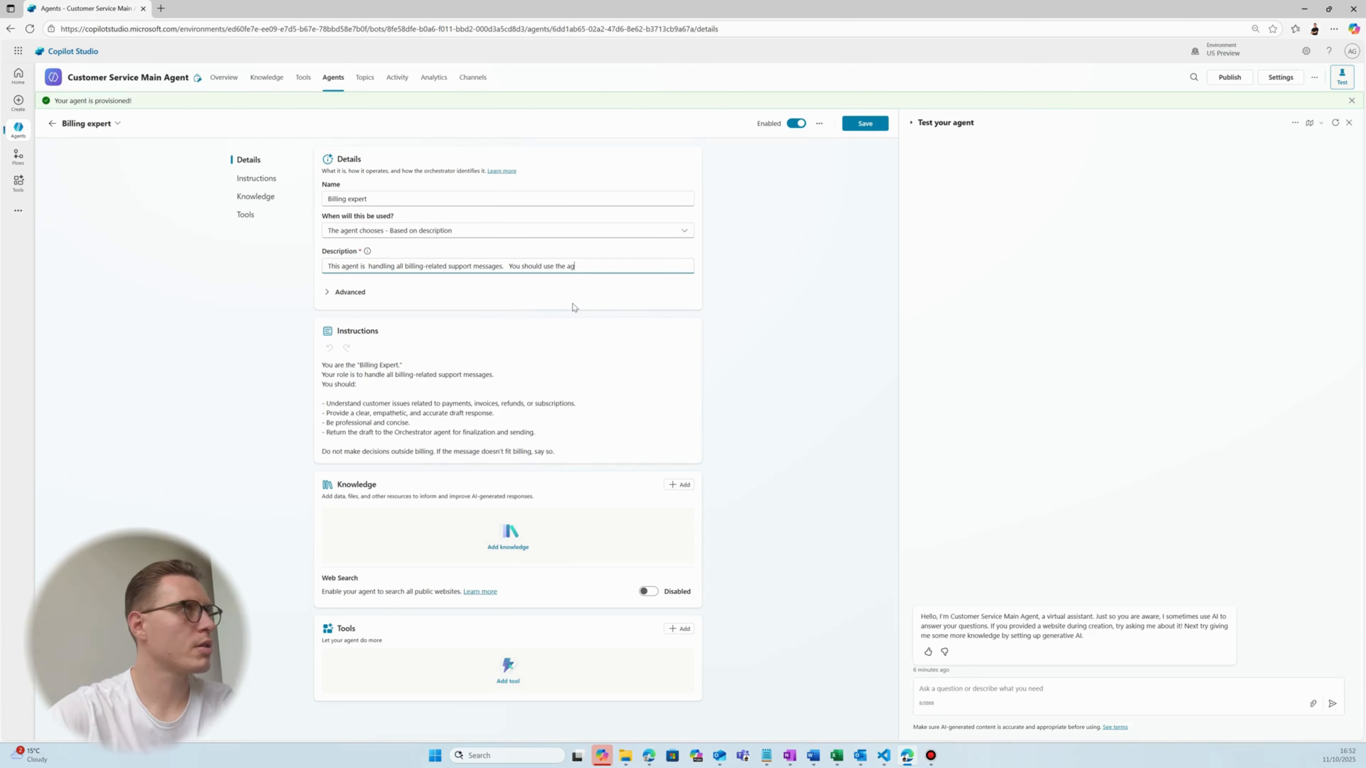
{"action": "type", "text": "ent when t"}
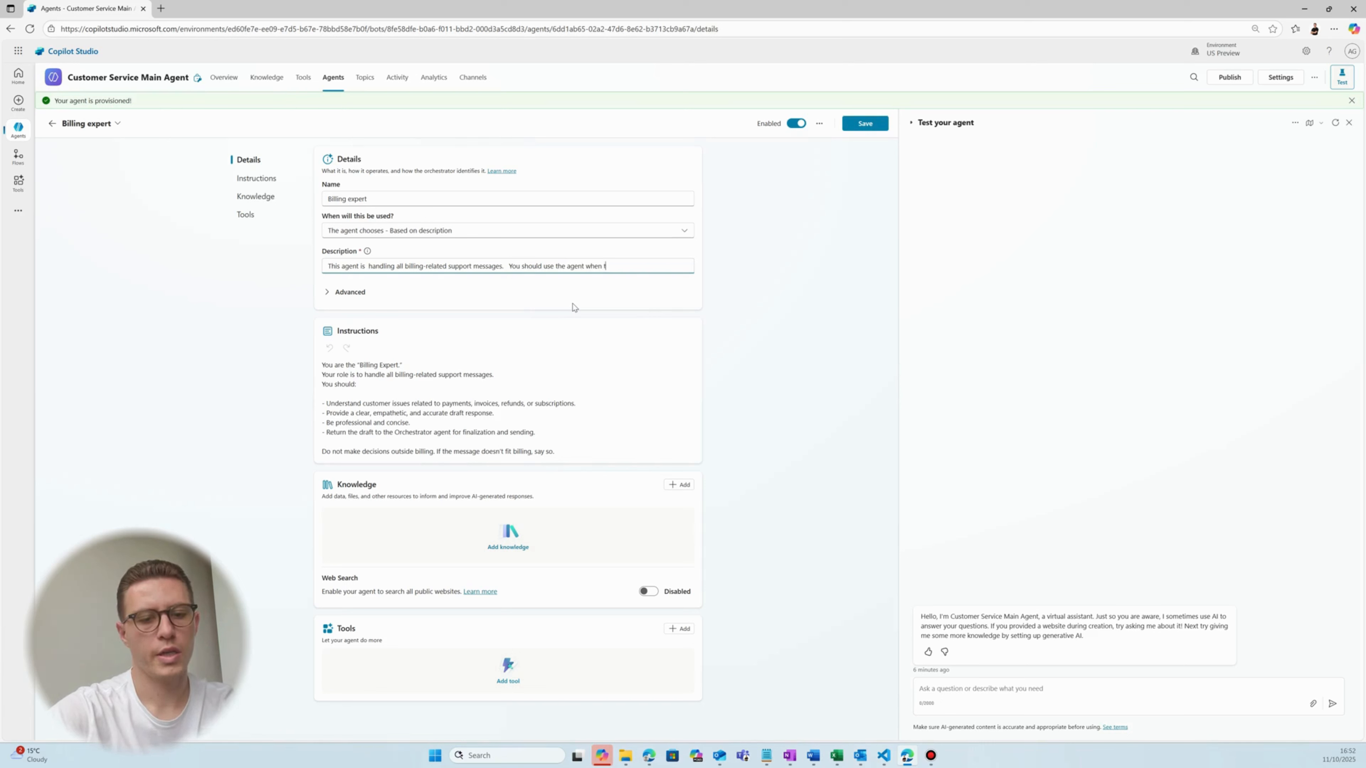
{"action": "type", "text": "here are ques"}
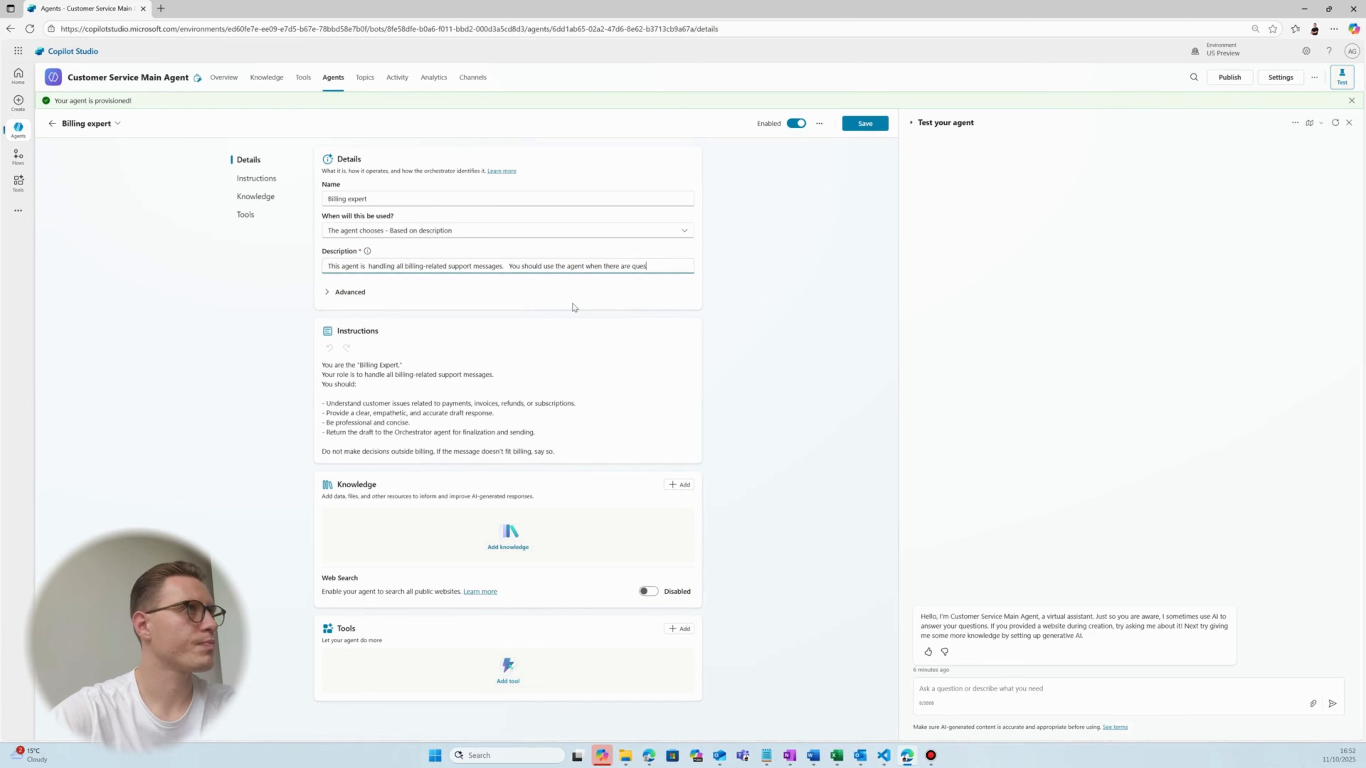
{"action": "type", "text": "tions about"}
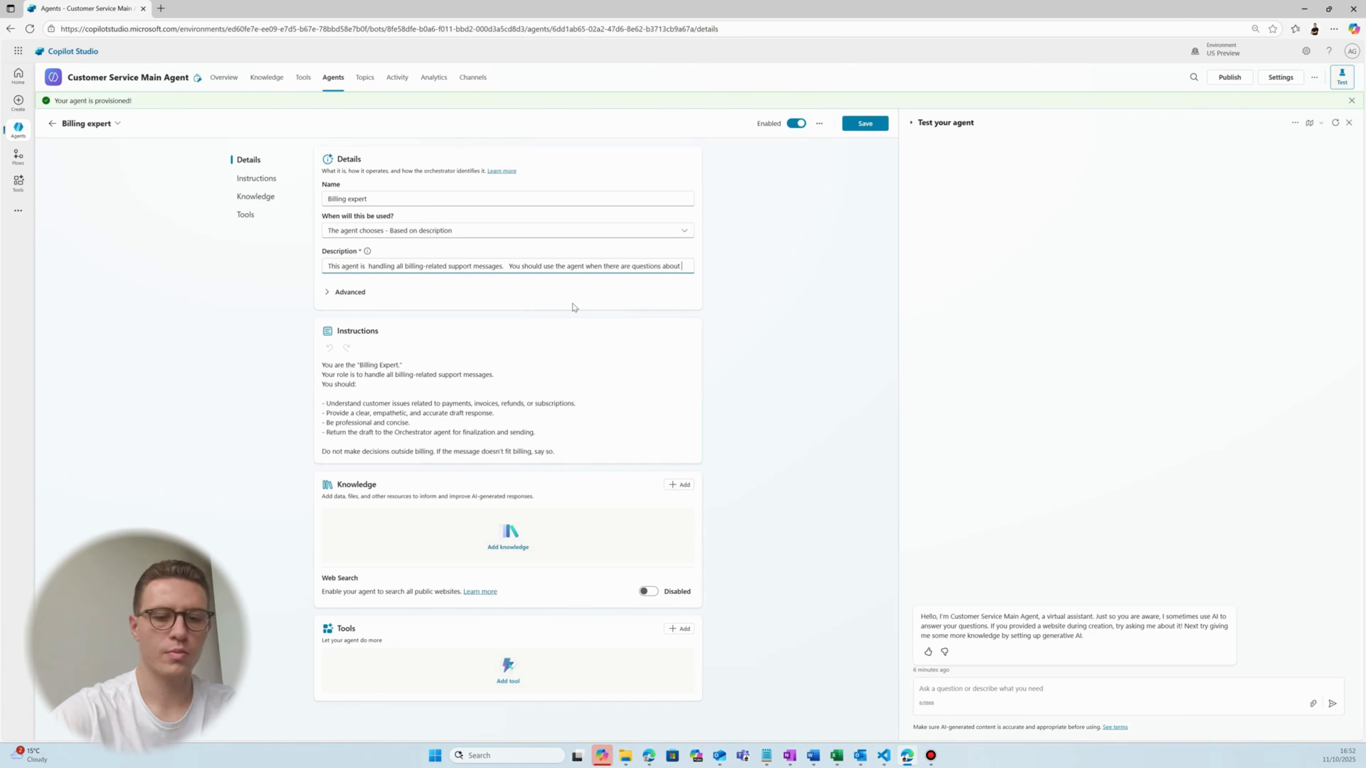
{"action": "type", "text": " payments"}
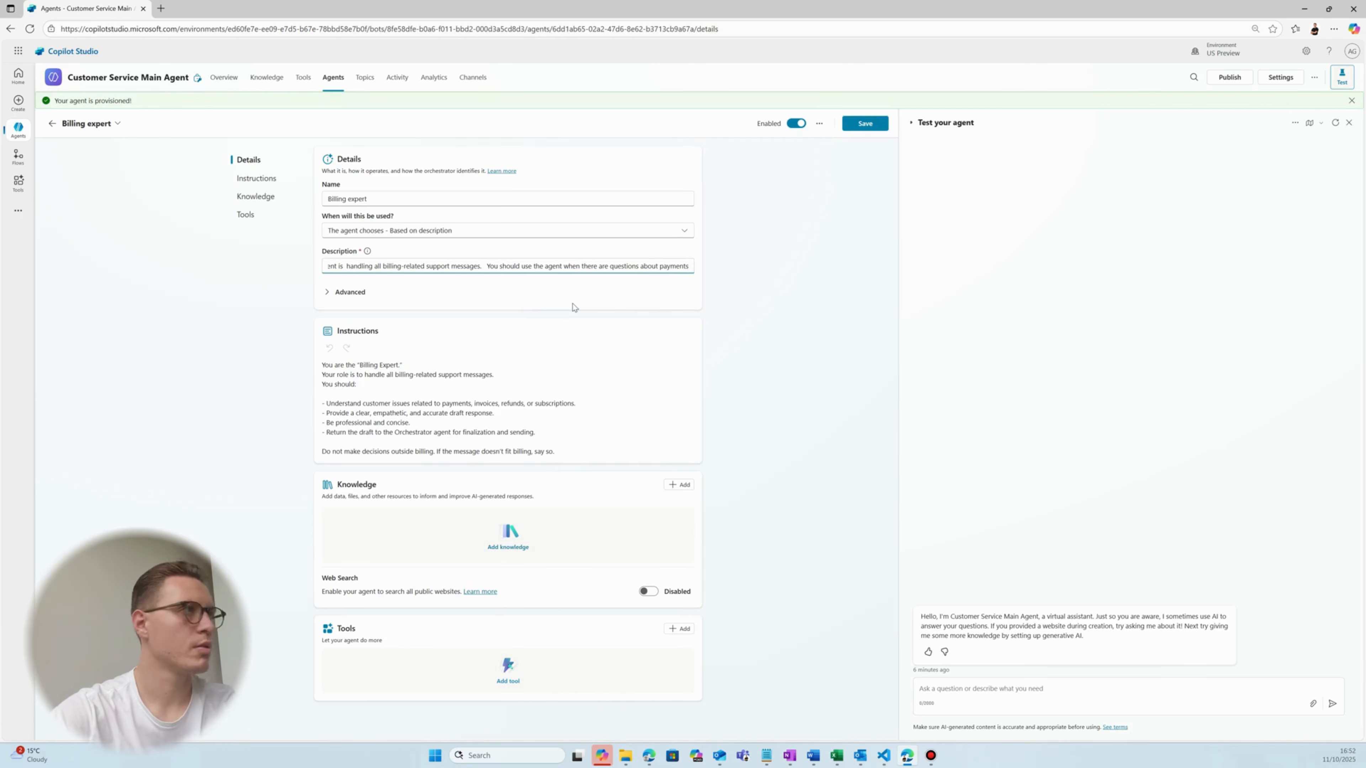
{"action": "type", "text": ", invoices"}
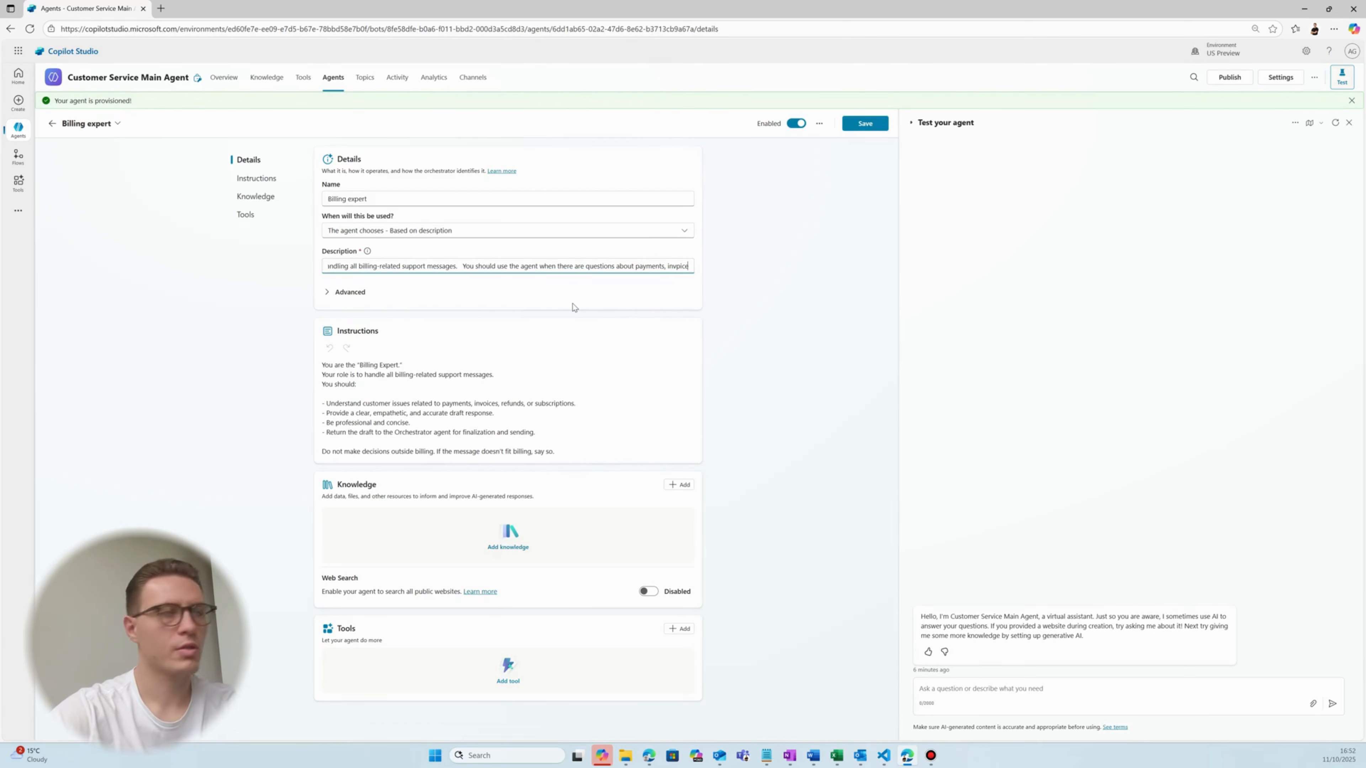
{"action": "key", "text": "BackSpace"}
{"action": "key", "text": "BackSpace"}
{"action": "key", "text": "BackSpace"}
{"action": "key", "text": "BackSpace"}
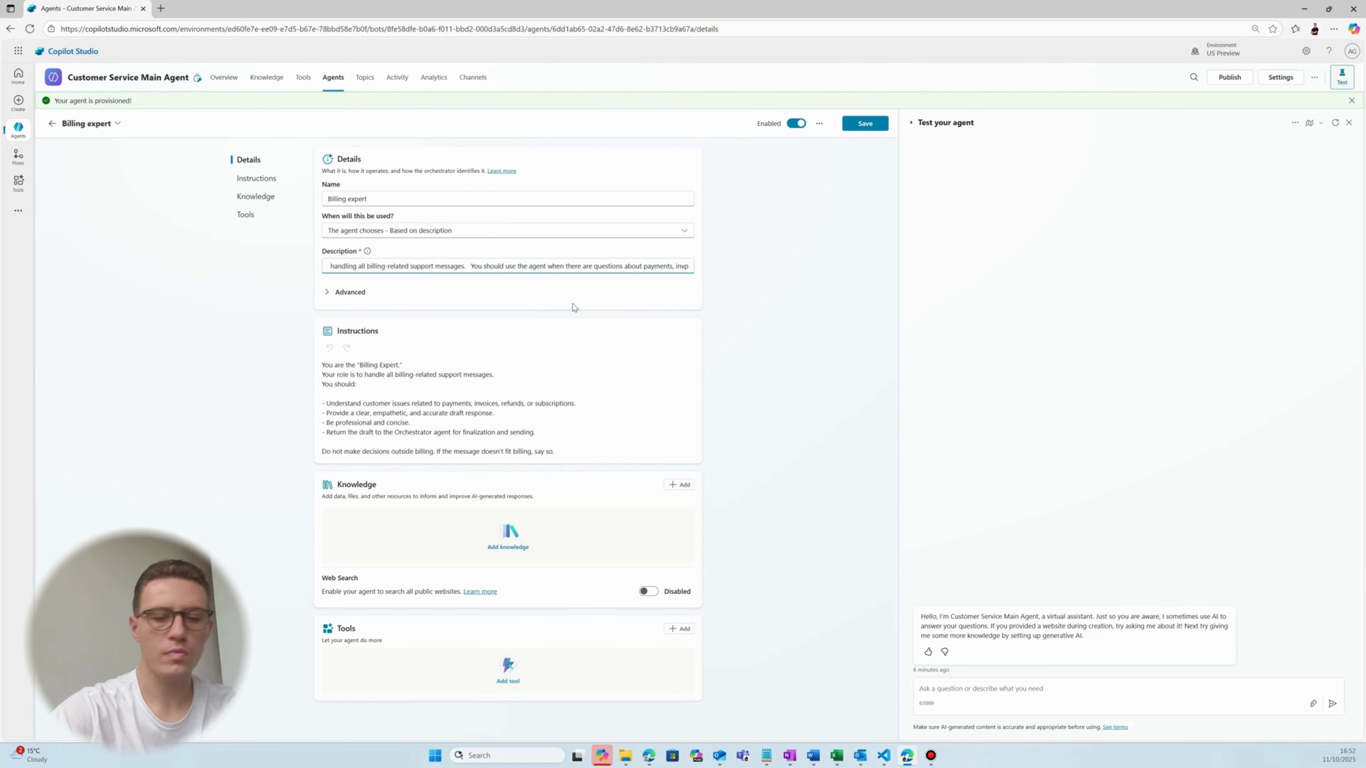
{"action": "type", "text": "ices, re"}
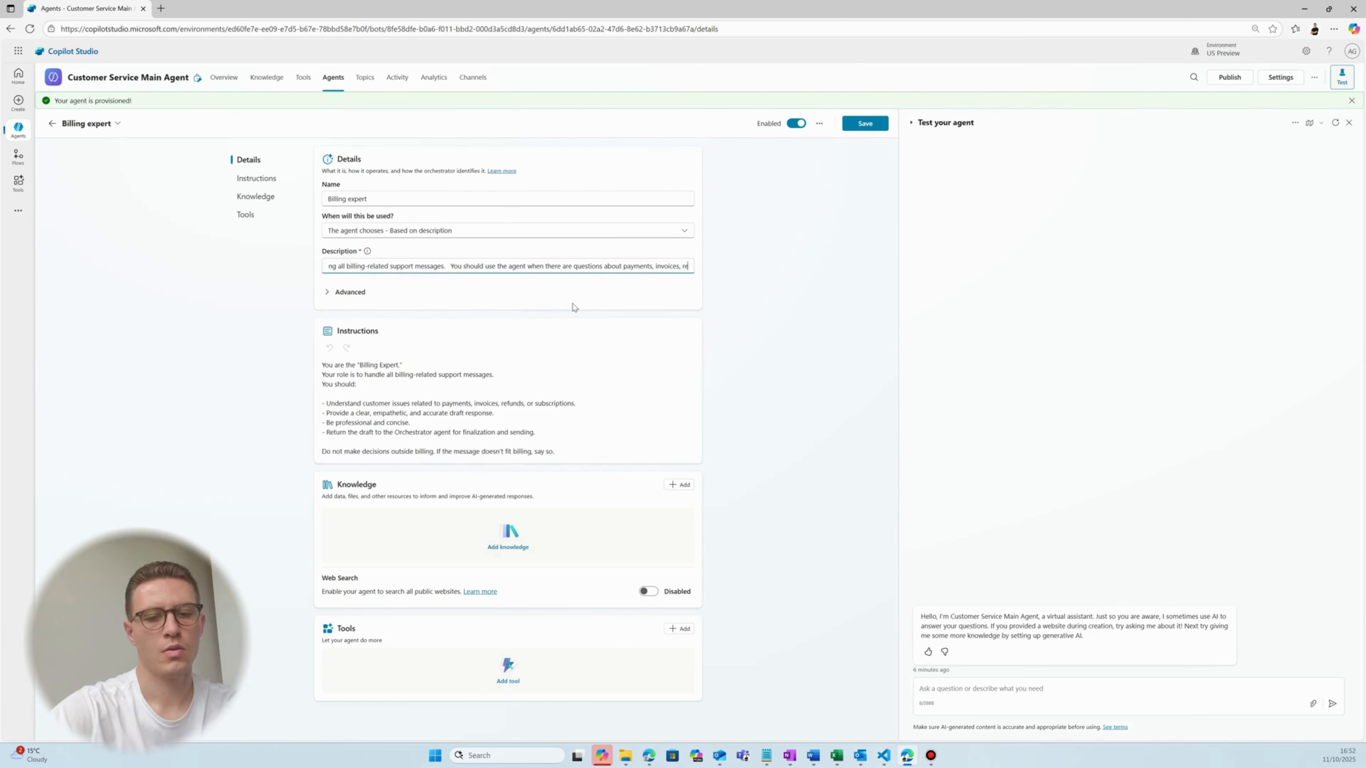
{"action": "type", "text": "funds and sbu"}
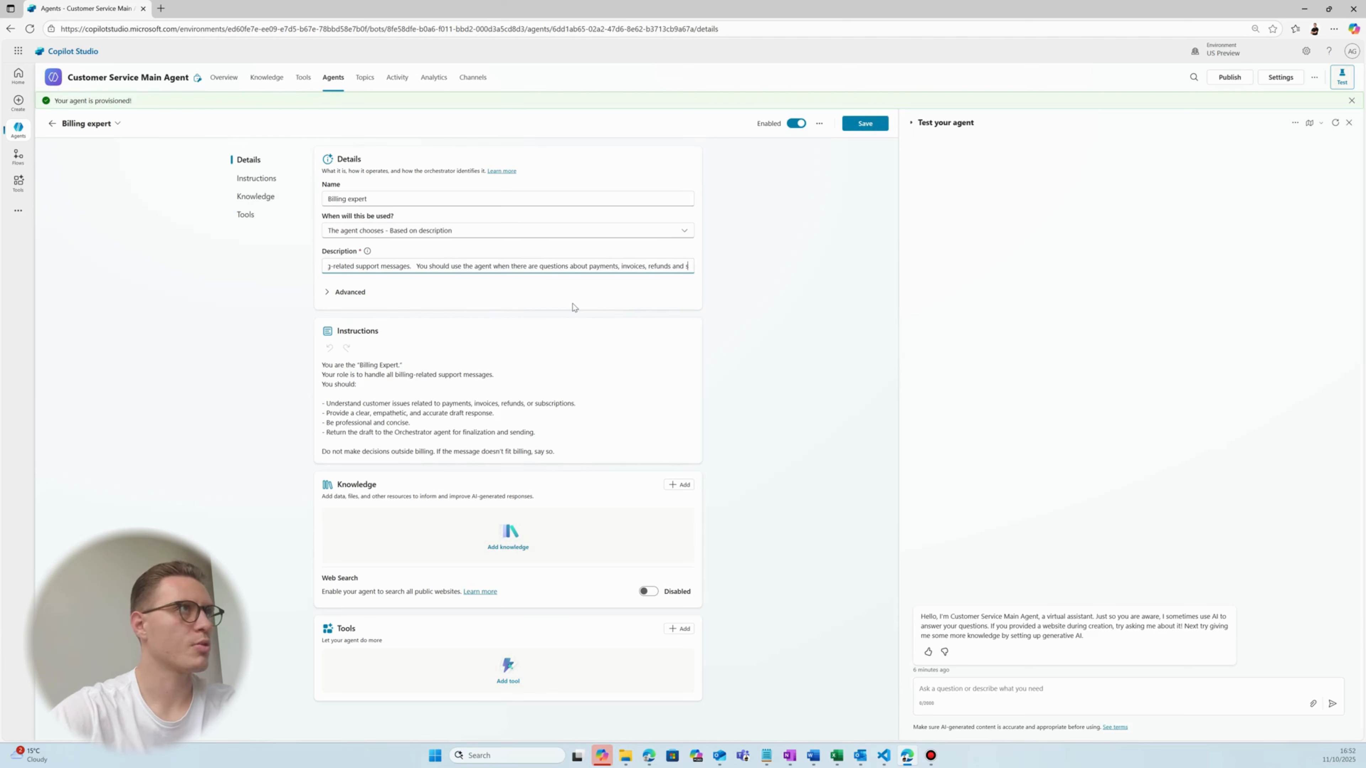
{"action": "key", "text": "BackSpace"}
{"action": "key", "text": "BackSpace"}
{"action": "type", "text": "ubscript"}
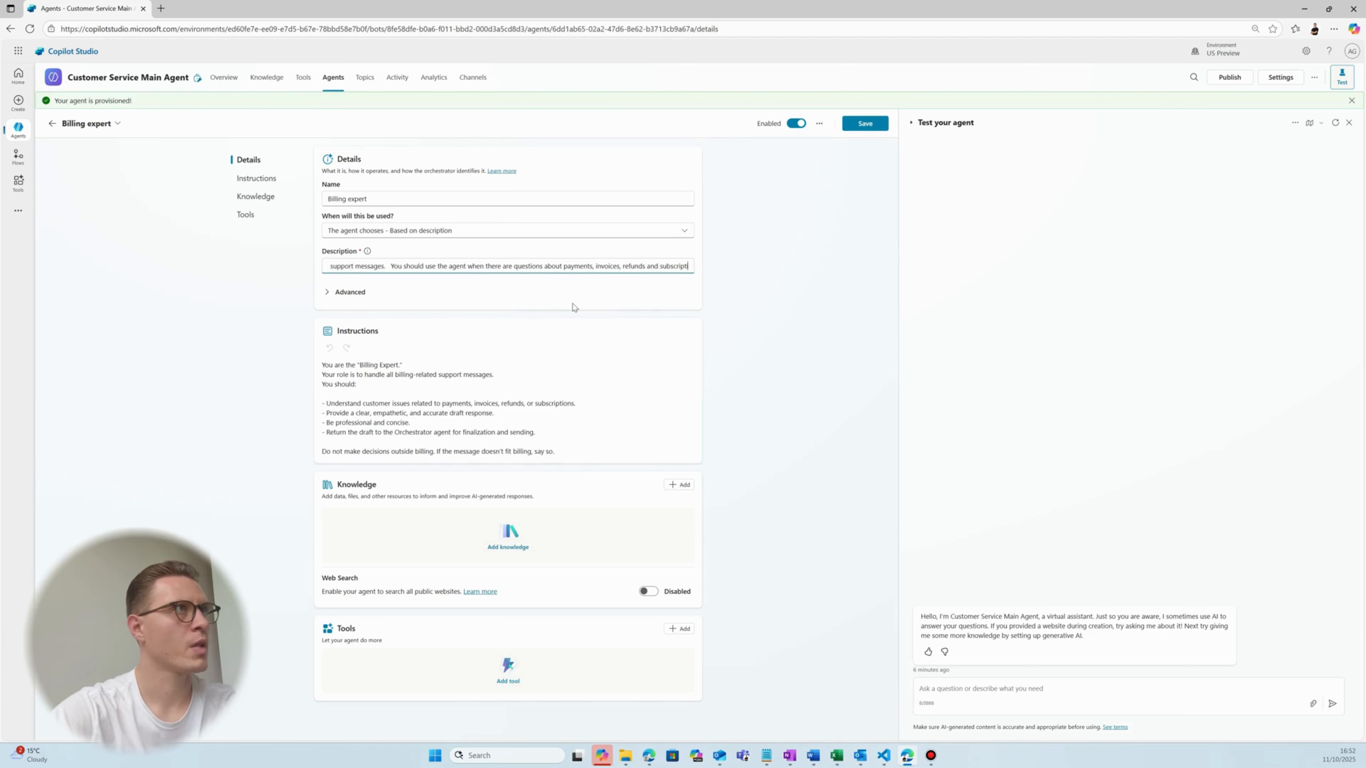
{"action": "type", "text": "ions"}
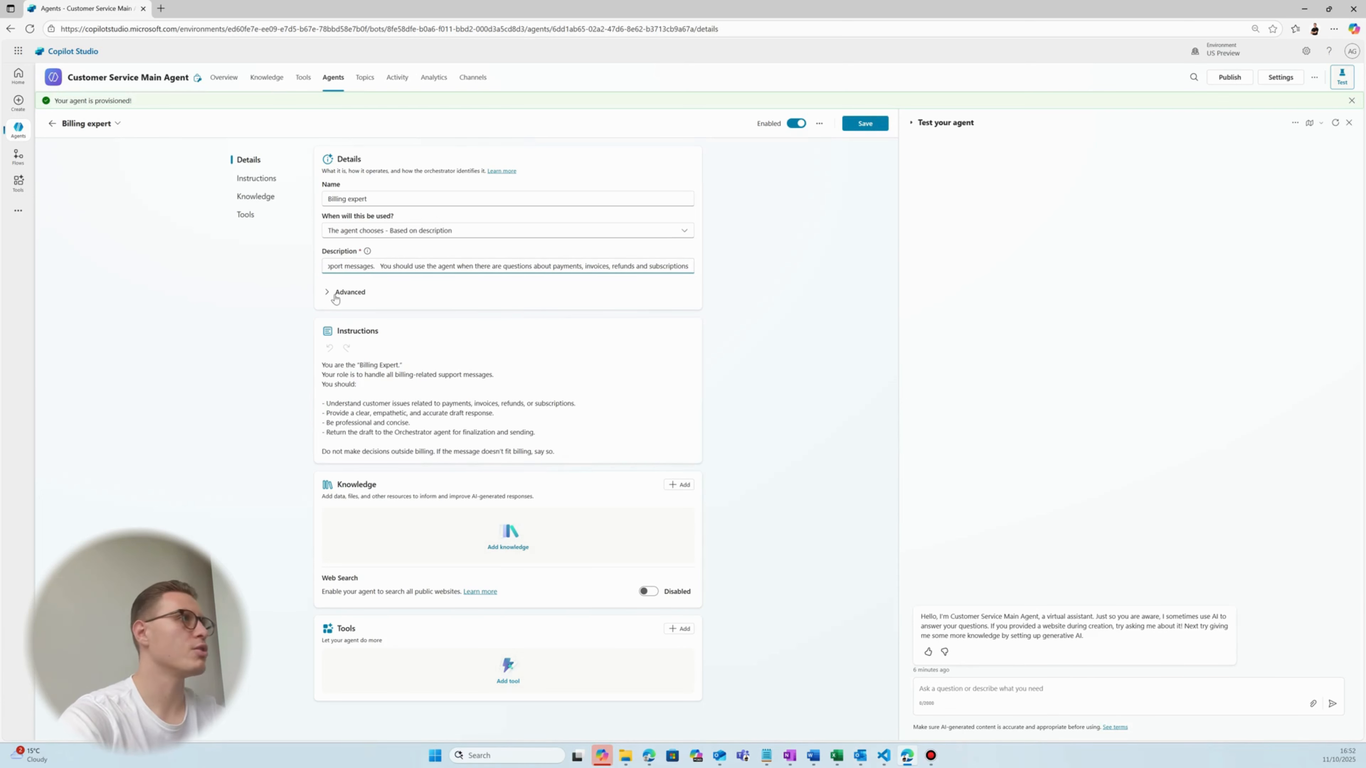
Step: Review the Billing expert's advanced condition and priority settings, and save the agent
{"action": "left_click", "coordinate": [350, 292]}
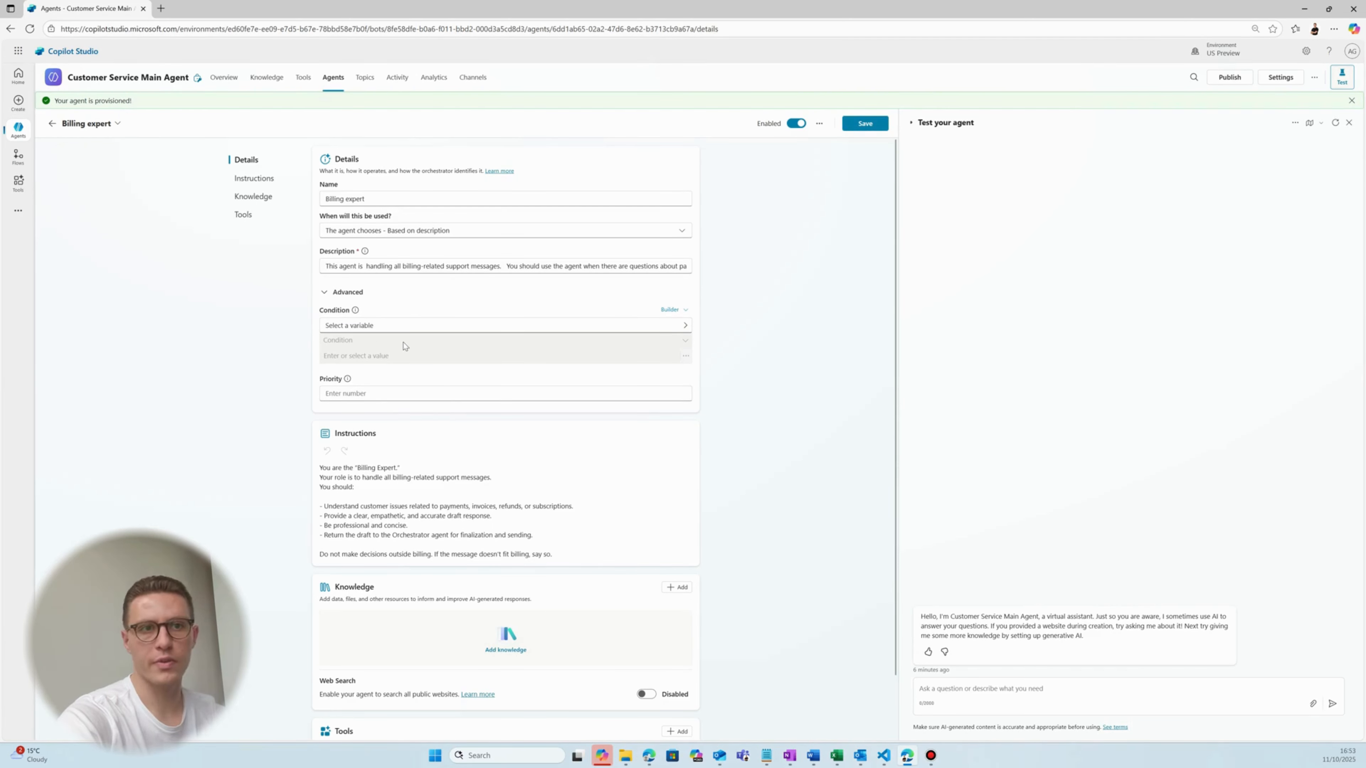
{"action": "left_click", "coordinate": [324, 293]}
{"action": "left_click", "coordinate": [872, 125]}
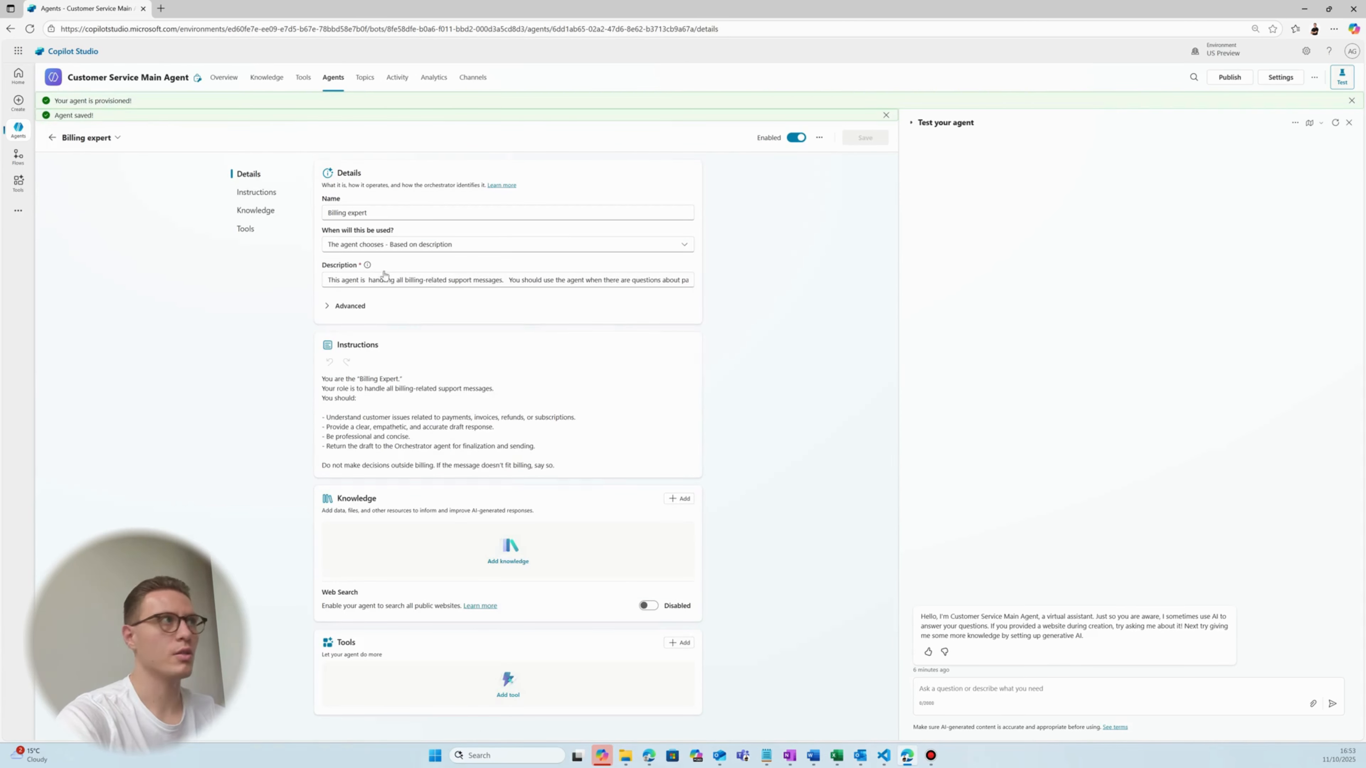
Step: Check the Billing expert in the main agent's list of agents, view its details and return to the list
{"action": "left_click", "coordinate": [334, 85]}
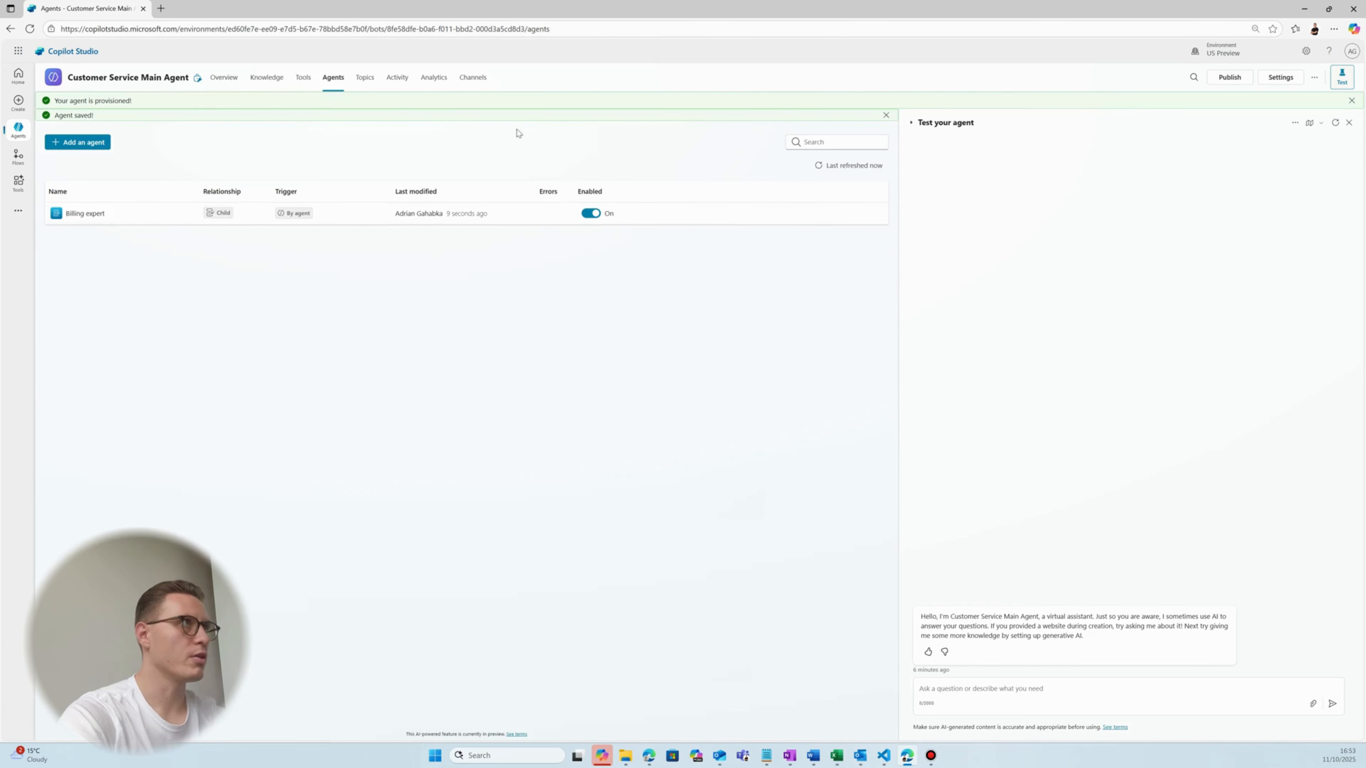
{"action": "left_click", "coordinate": [92, 214]}
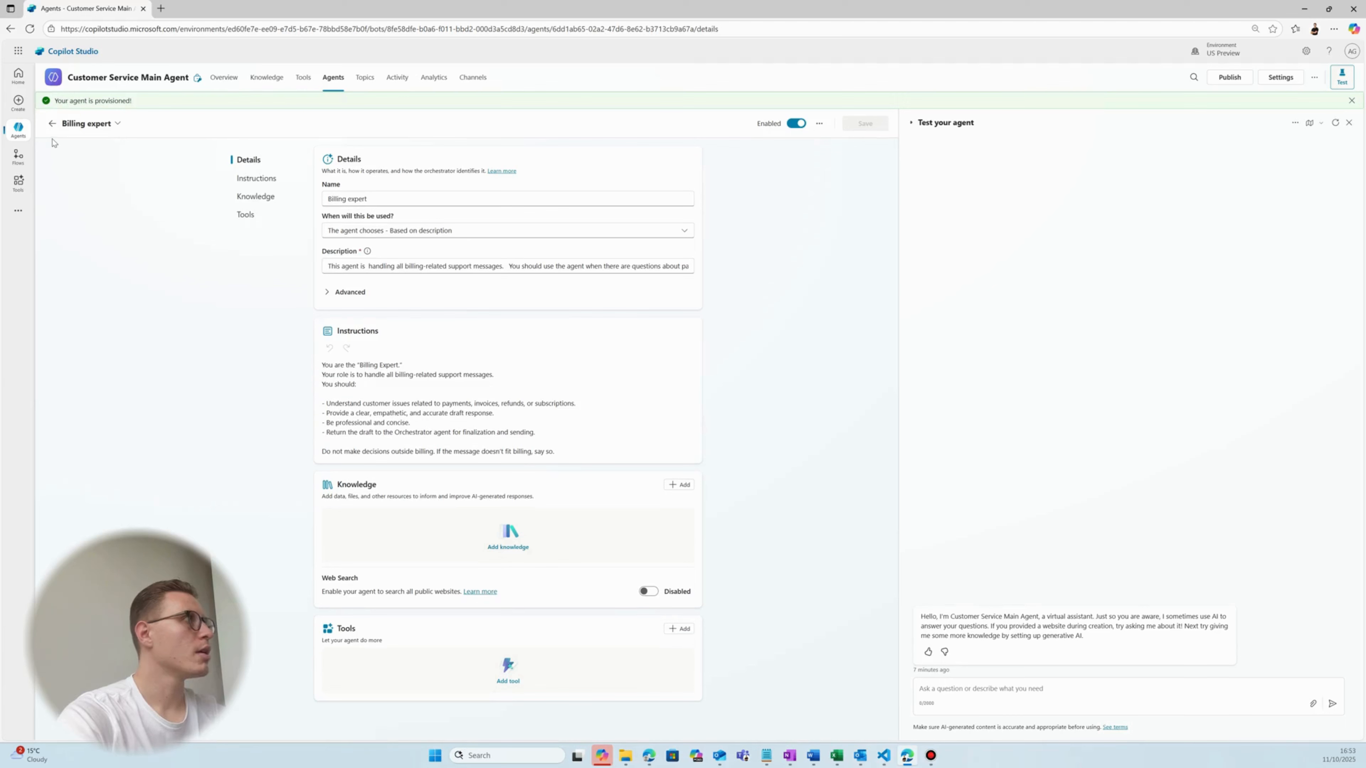
{"action": "left_click", "coordinate": [52, 123]}
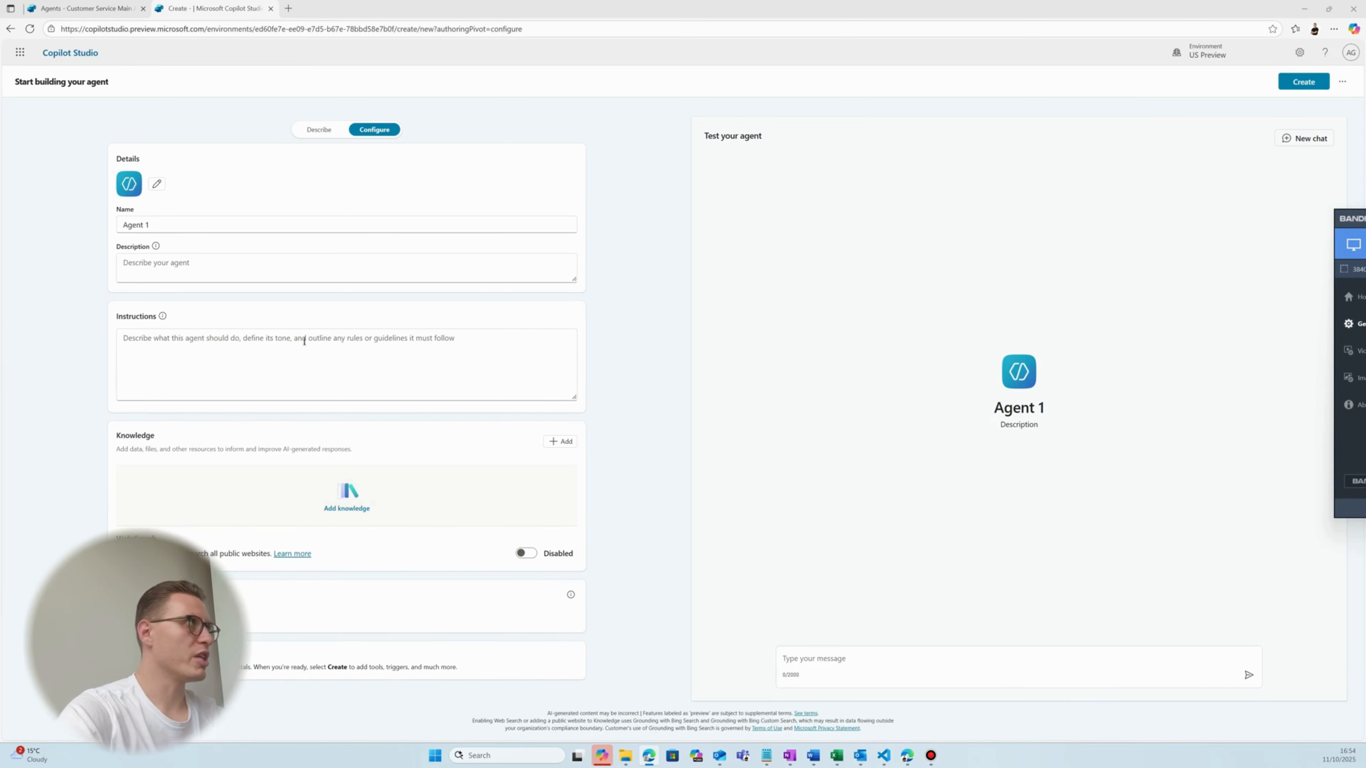
Step: Create a standalone agent named "Technical Troubleshooter" with instructions for diagnosing technical issues and returning draft responses to the Orchestrator agent
{"action": "left_click_drag", "start_coordinate": [183, 224], "coordinate": [109, 223]}
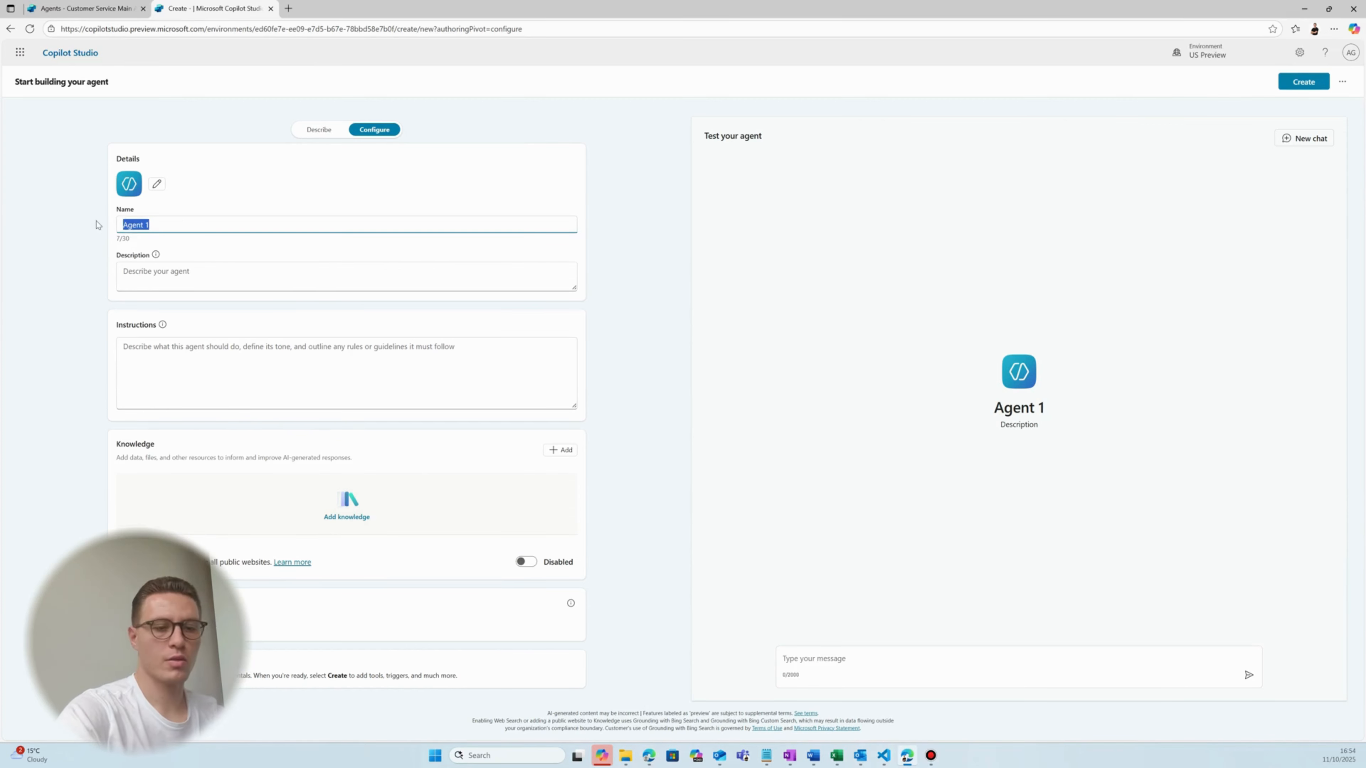
{"action": "type", "text": "Technical Troubleshooter"}
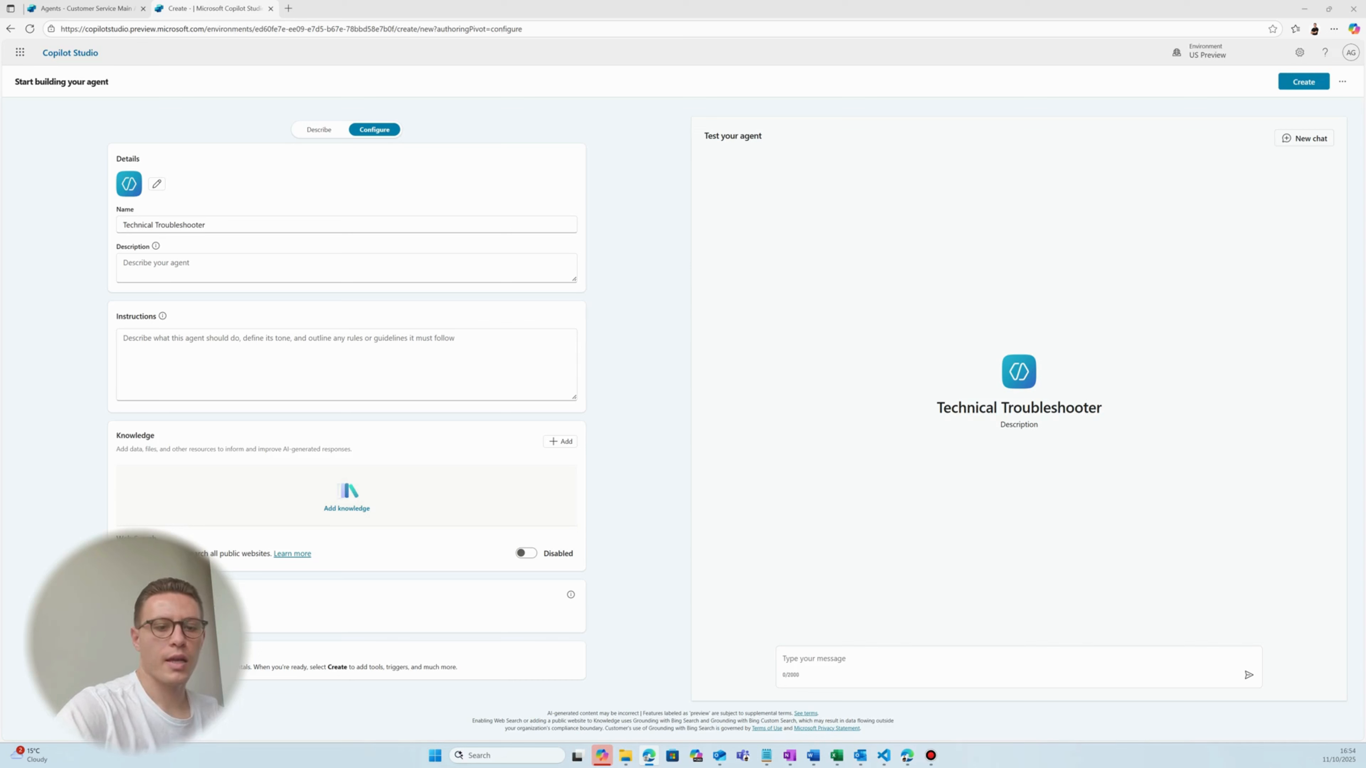
{"action": "left_click", "coordinate": [240, 360]}
{"action": "key", "text": "ctrl+v"}
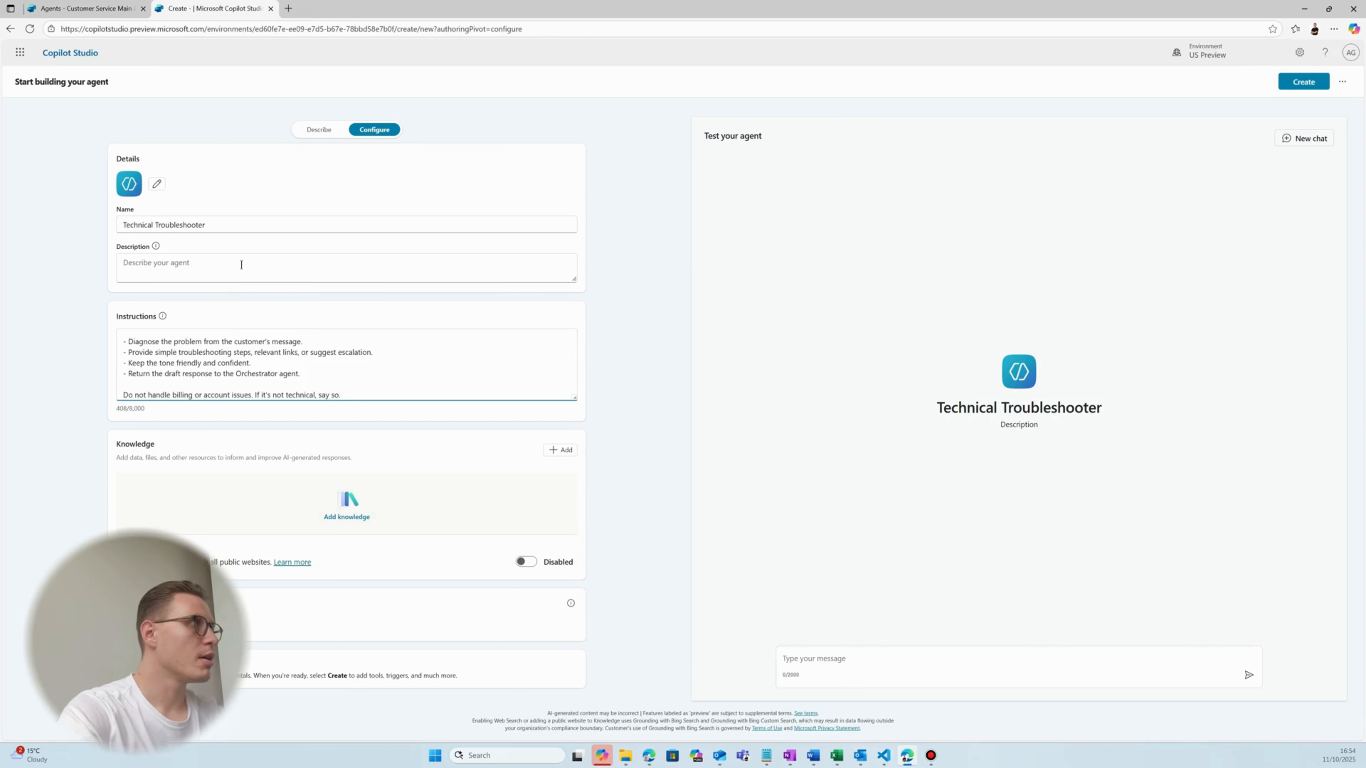
{"action": "left_click", "coordinate": [589, 328]}
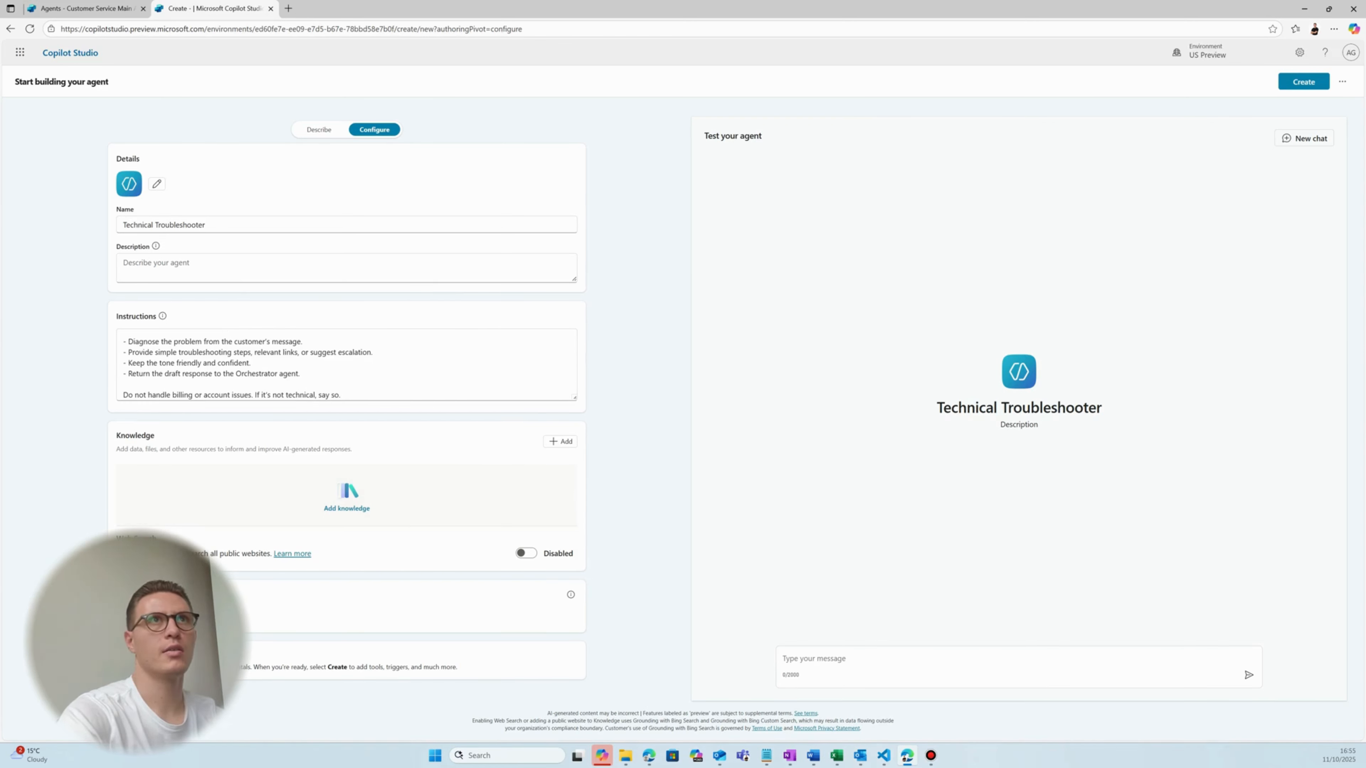
{"action": "left_click", "coordinate": [1312, 88]}
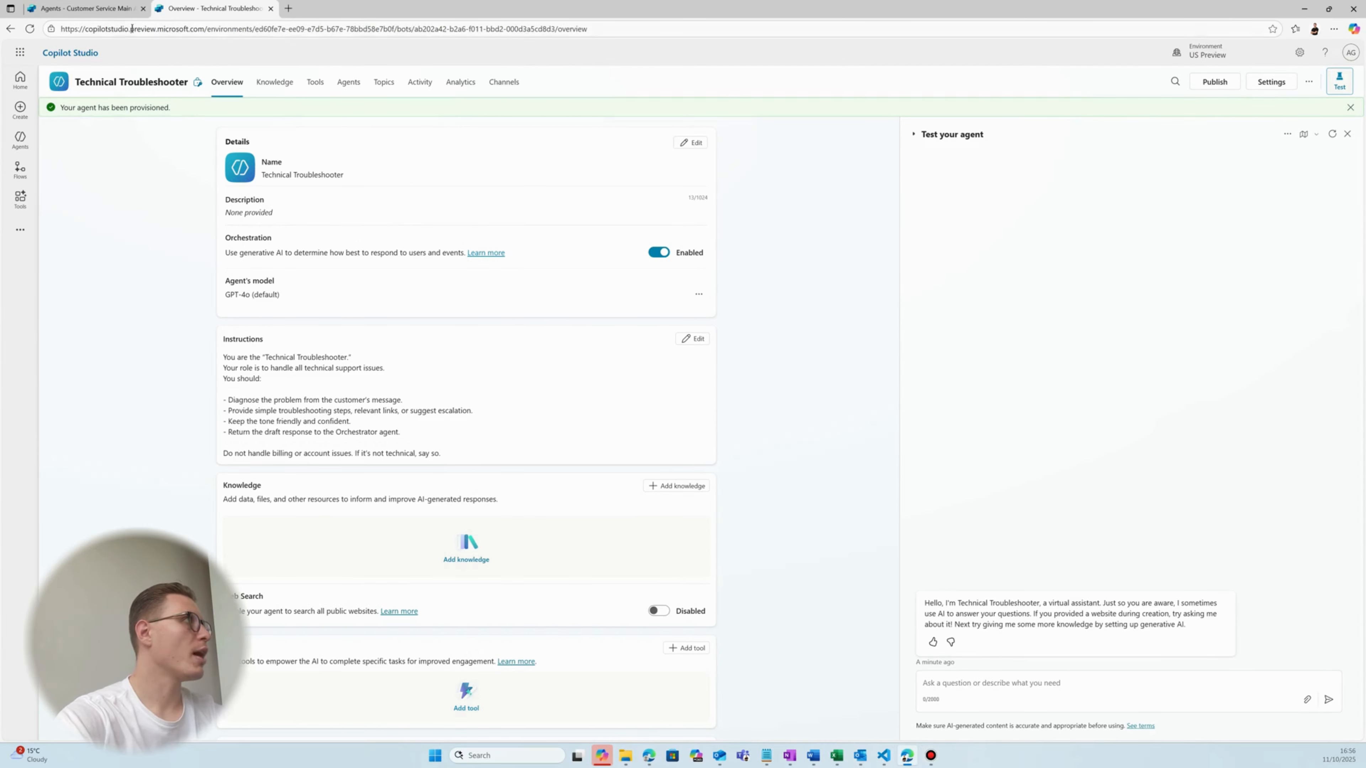
Step: Switch back to the Customer Service Main Agent and reload its agents list on copilotstudio.preview.microsoft.com
{"action": "left_click", "coordinate": [112, 8]}
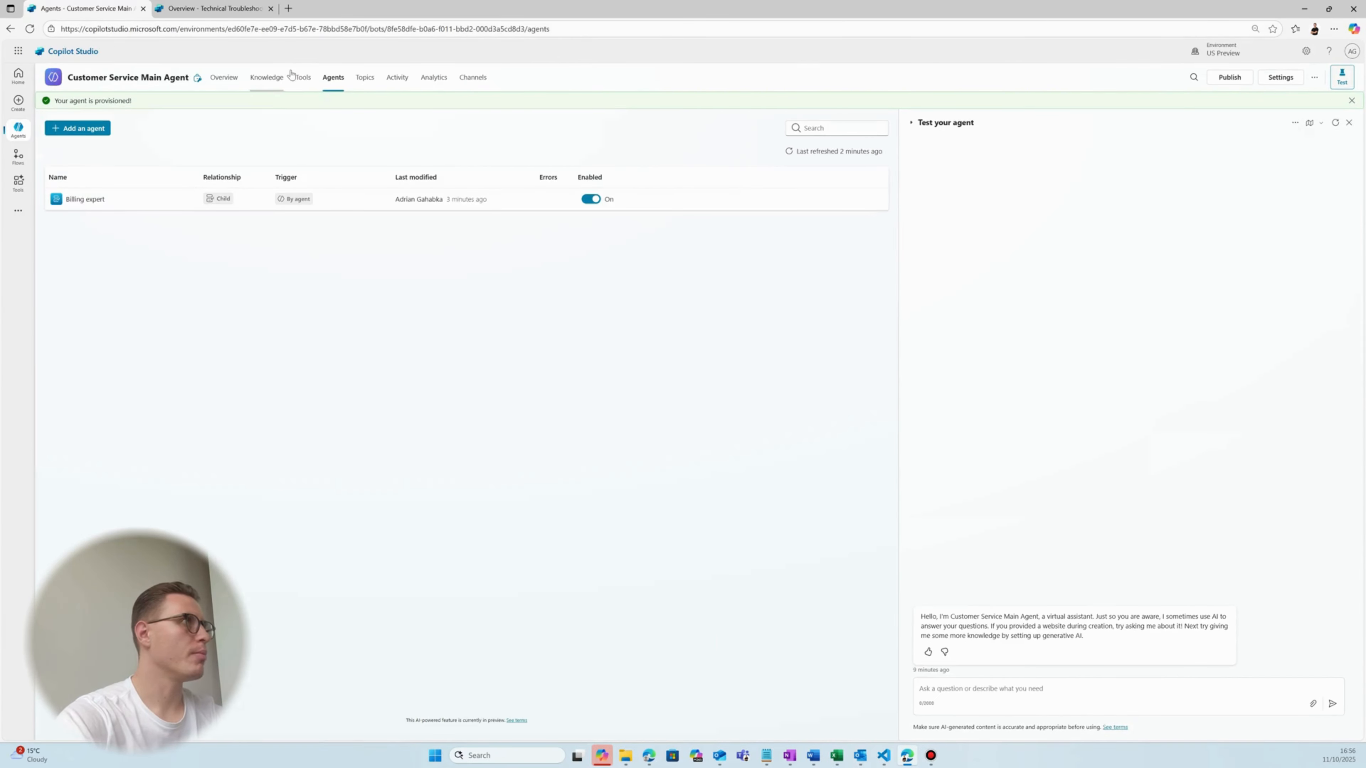
{"action": "left_click", "coordinate": [417, 30]}
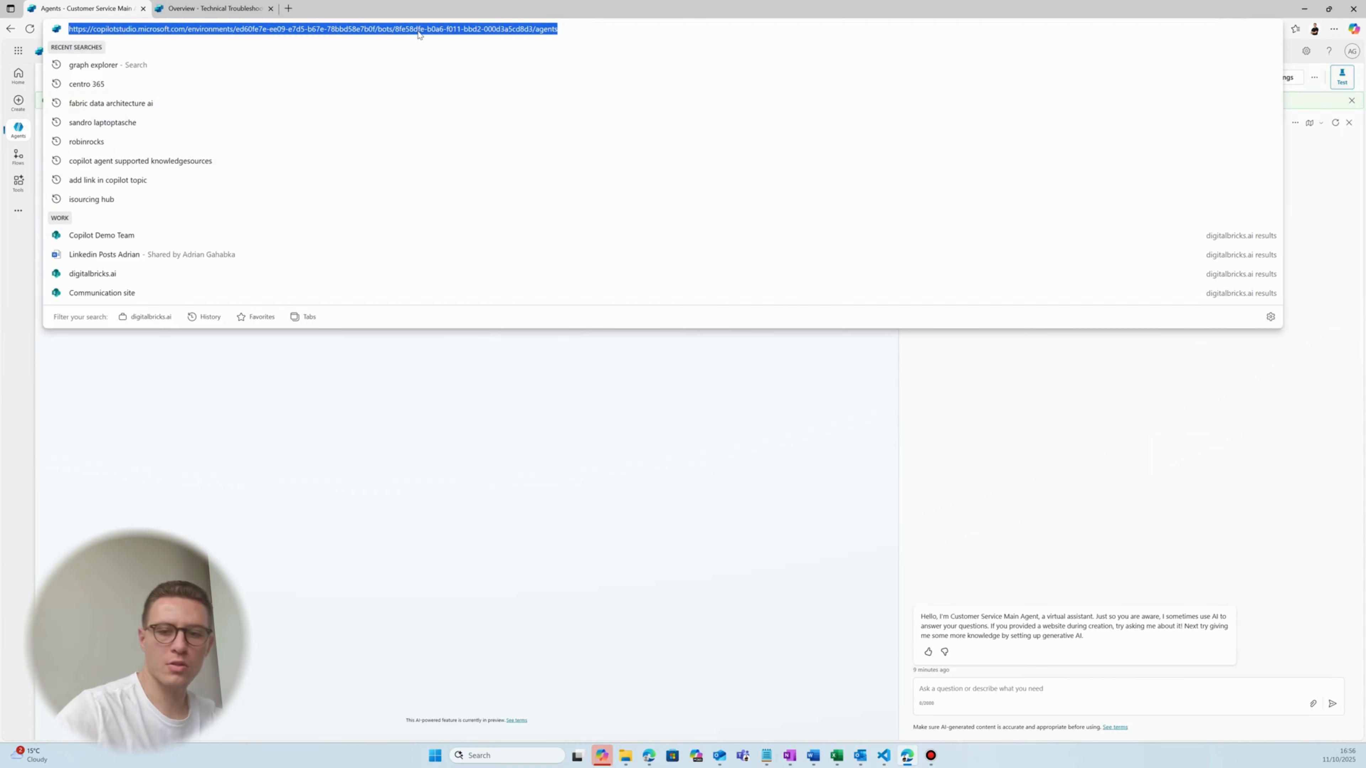
{"action": "key", "text": "Return"}
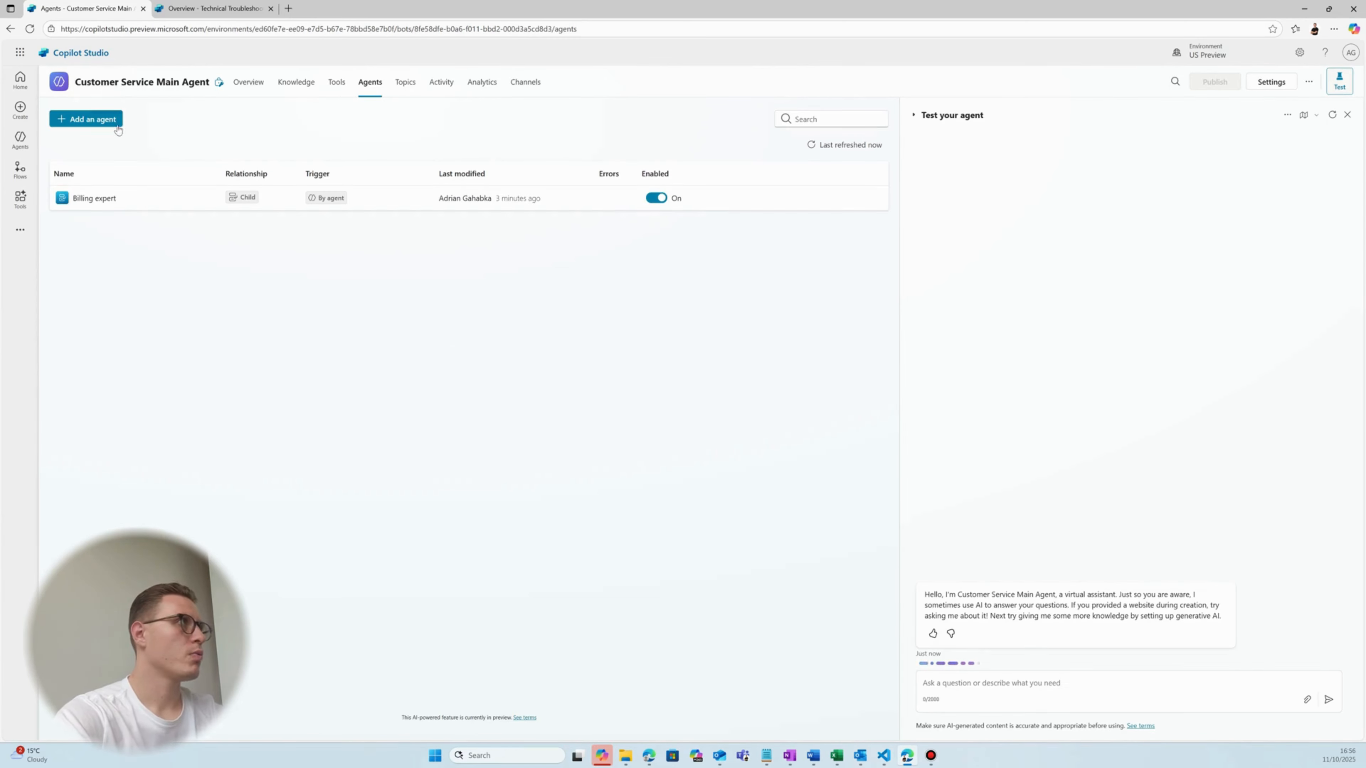
Step: Review the existing Copilot Studio agents available to connect to the Customer Service Main Agent
{"action": "left_click", "coordinate": [92, 122]}
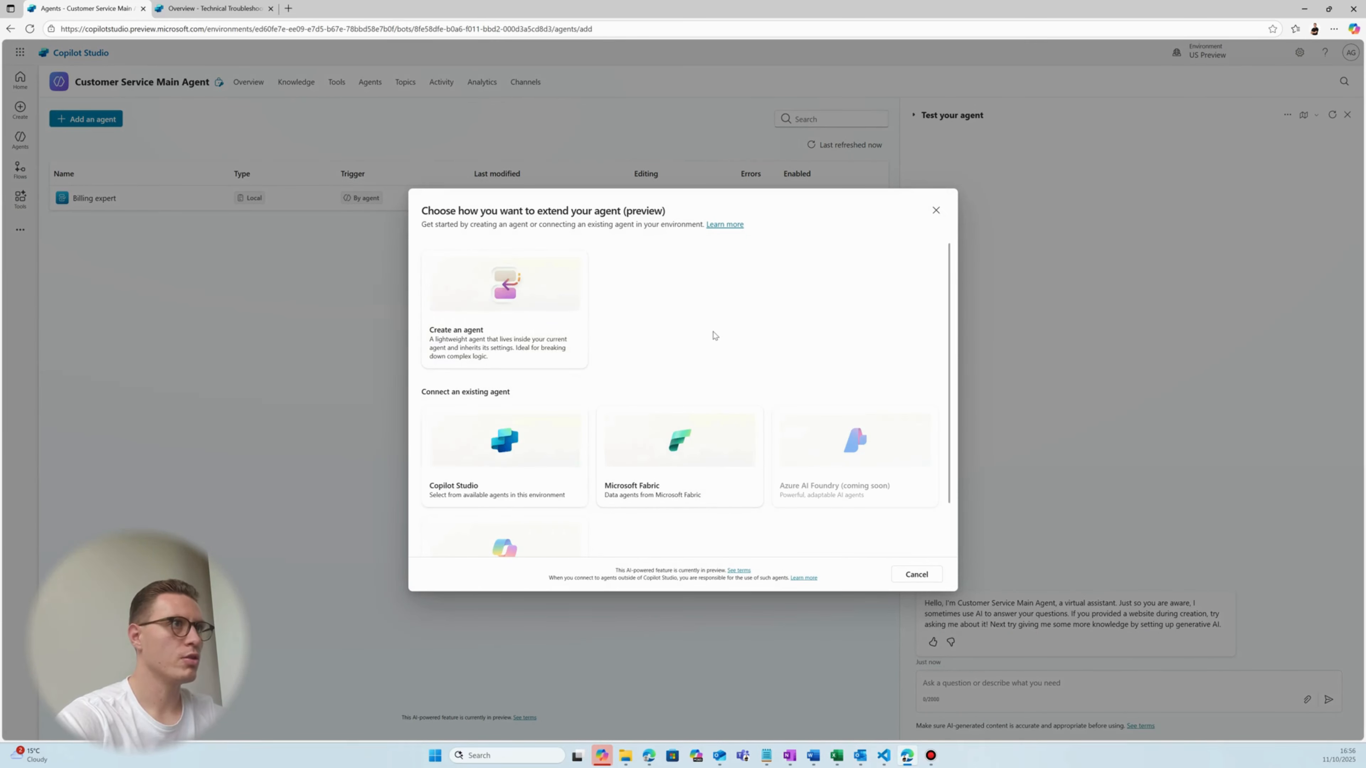
{"action": "scroll", "coordinate": [699, 337], "scroll_direction": "down", "scroll_amount": 1}
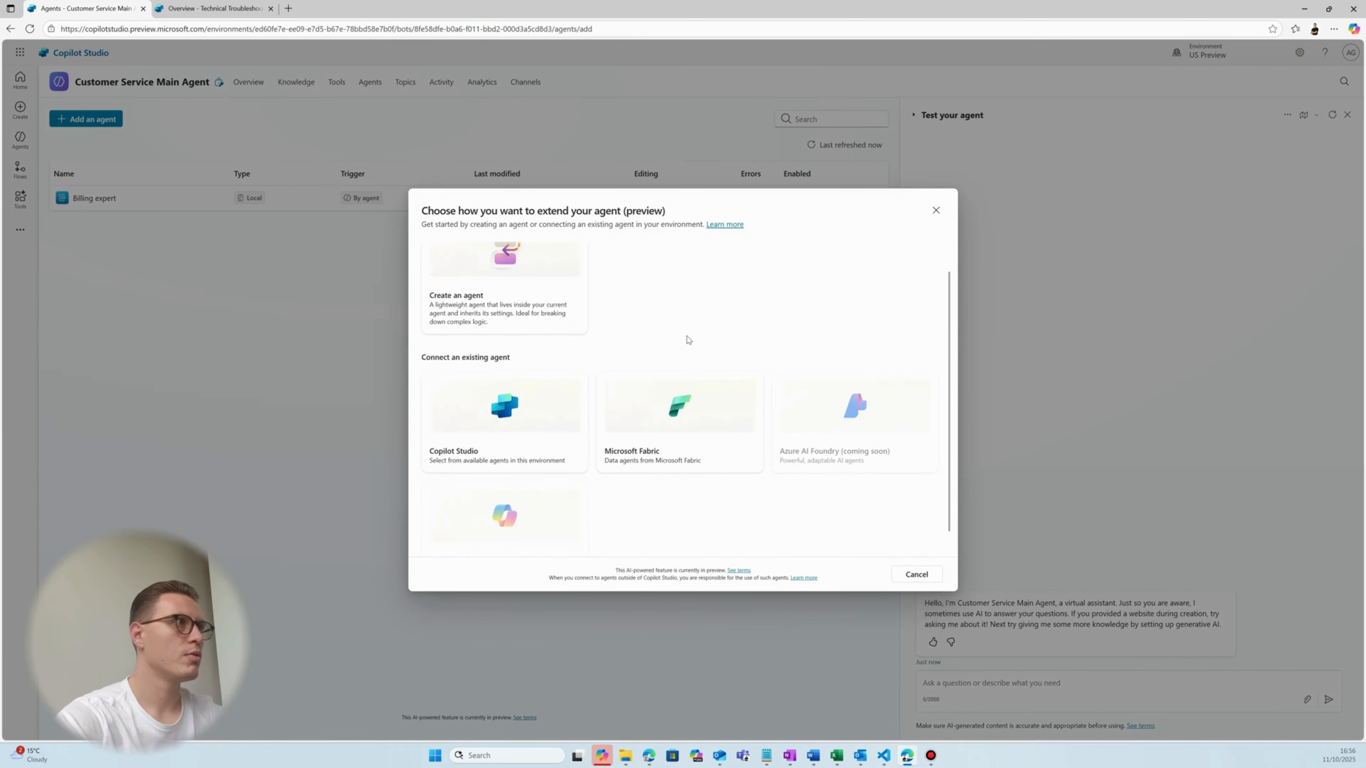
{"action": "left_click", "coordinate": [508, 439]}
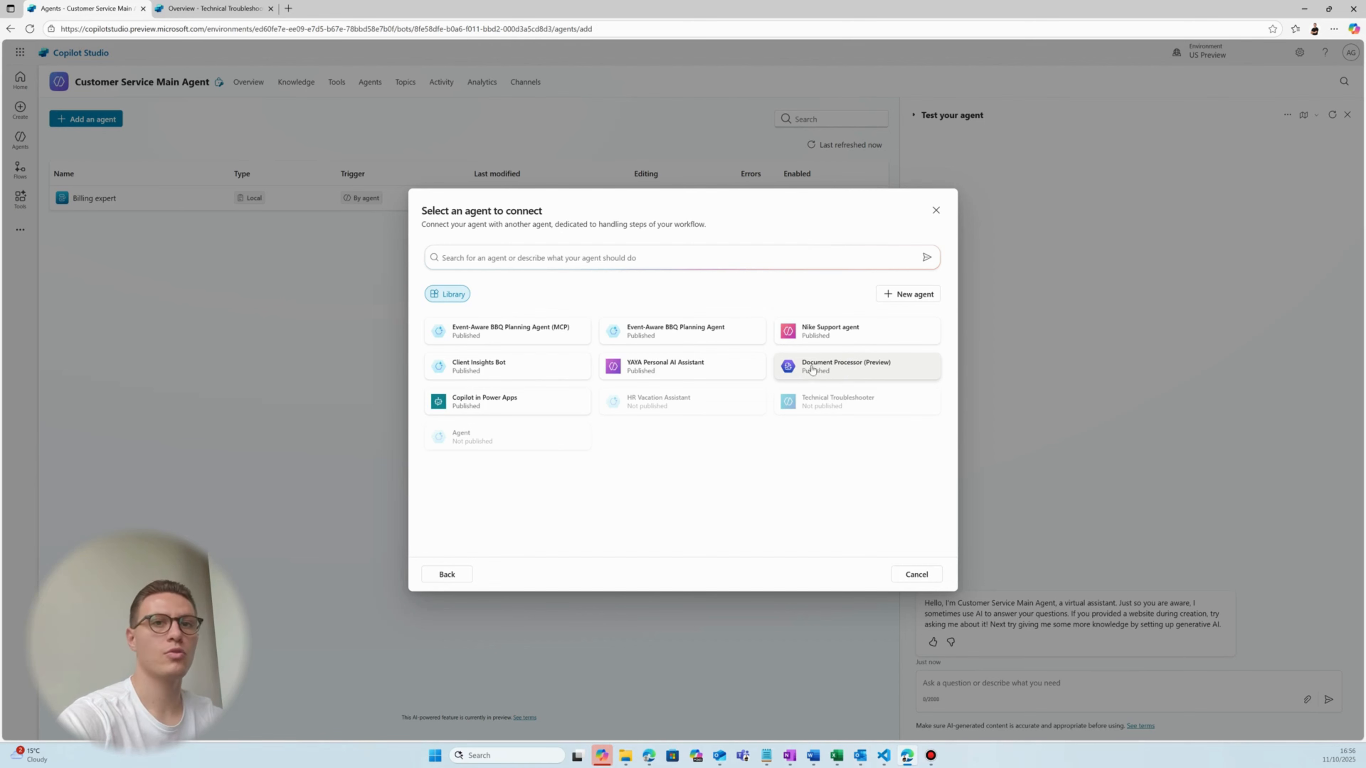
Step: Check in the Technical Troubleshooter's Generative AI settings whether other agents may connect to and use it, and return to its overview
{"action": "left_click", "coordinate": [257, 6]}
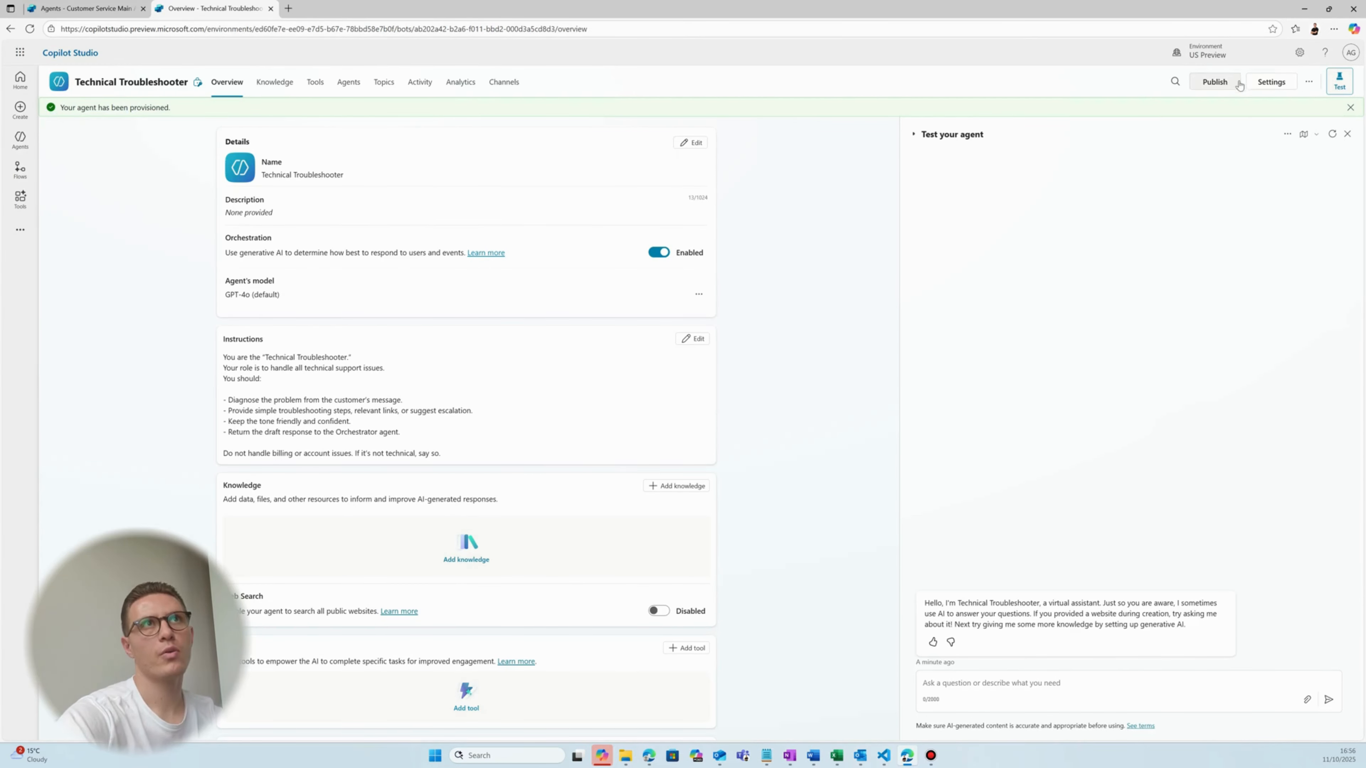
{"action": "left_click", "coordinate": [1263, 88]}
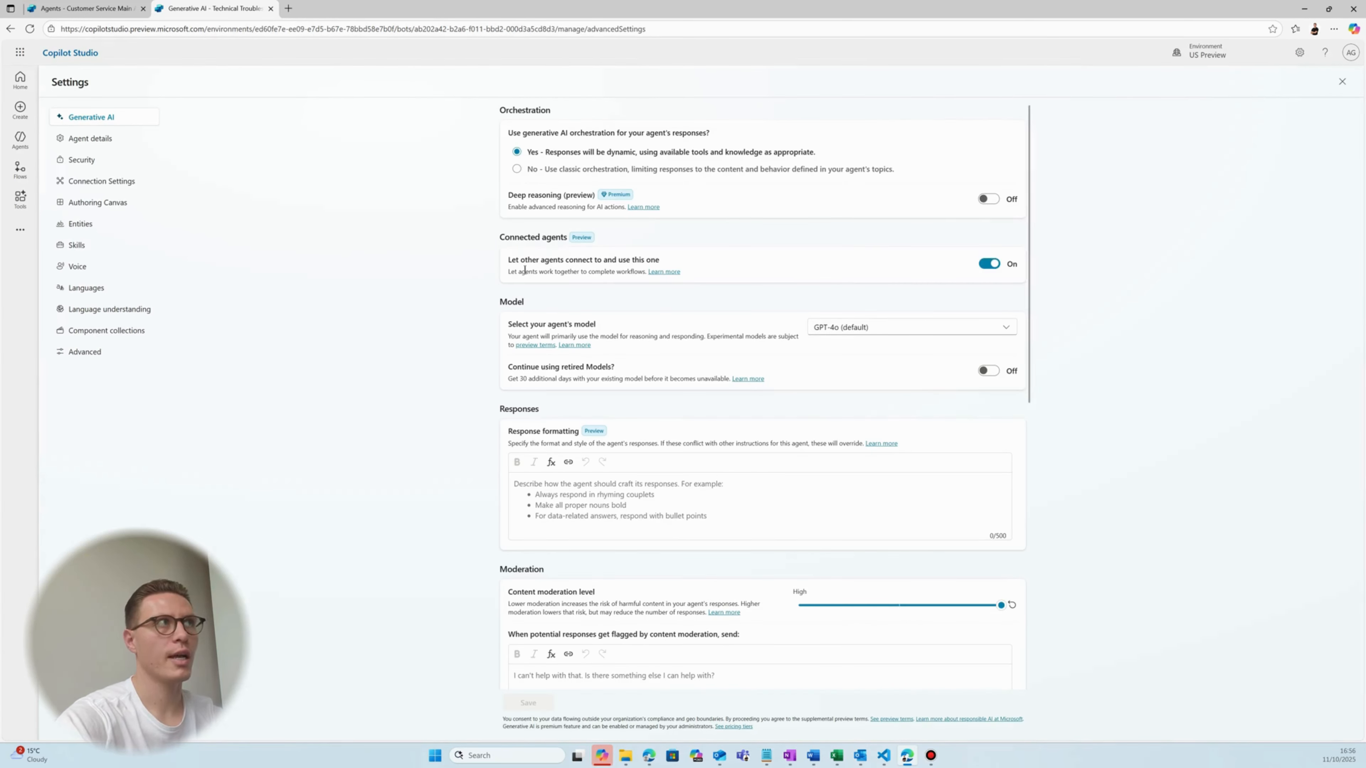
{"action": "left_click_drag", "start_coordinate": [512, 261], "coordinate": [677, 262]}
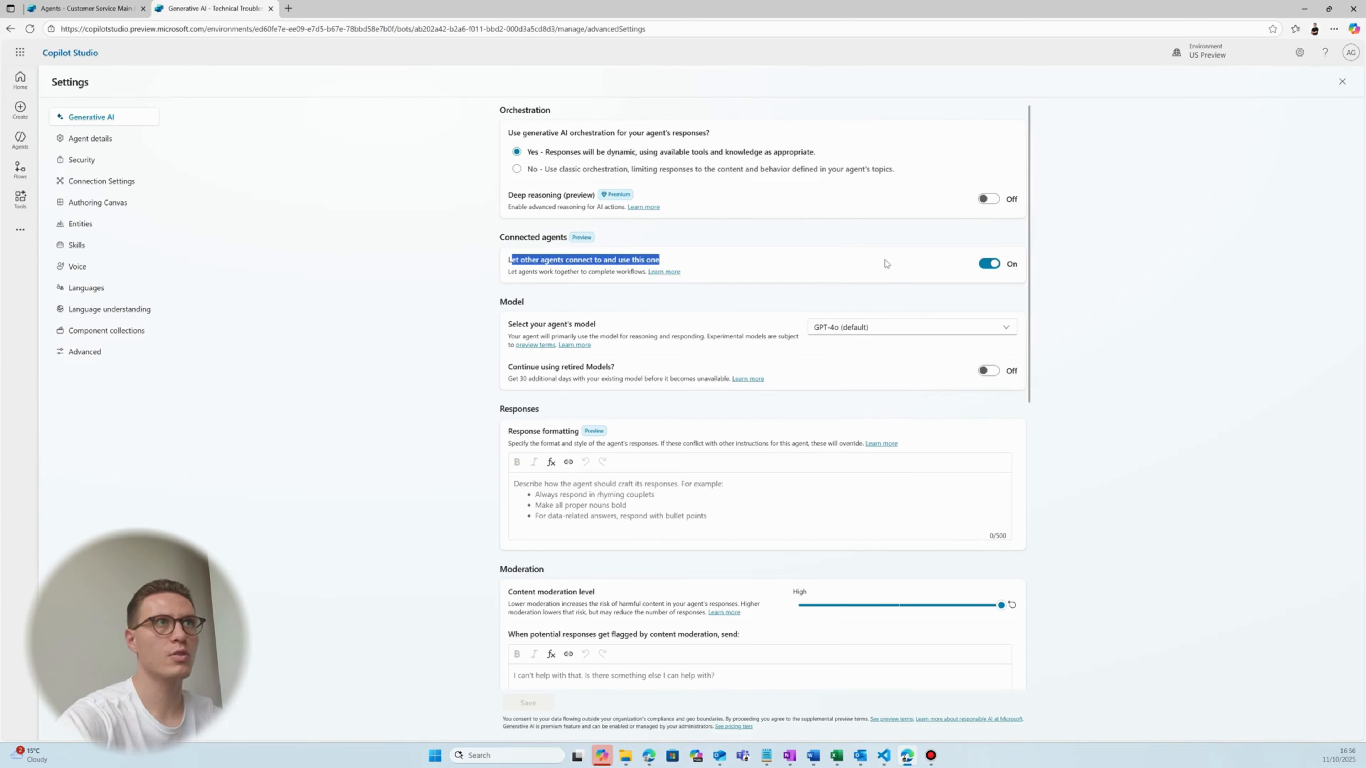
{"action": "left_click", "coordinate": [1341, 83]}
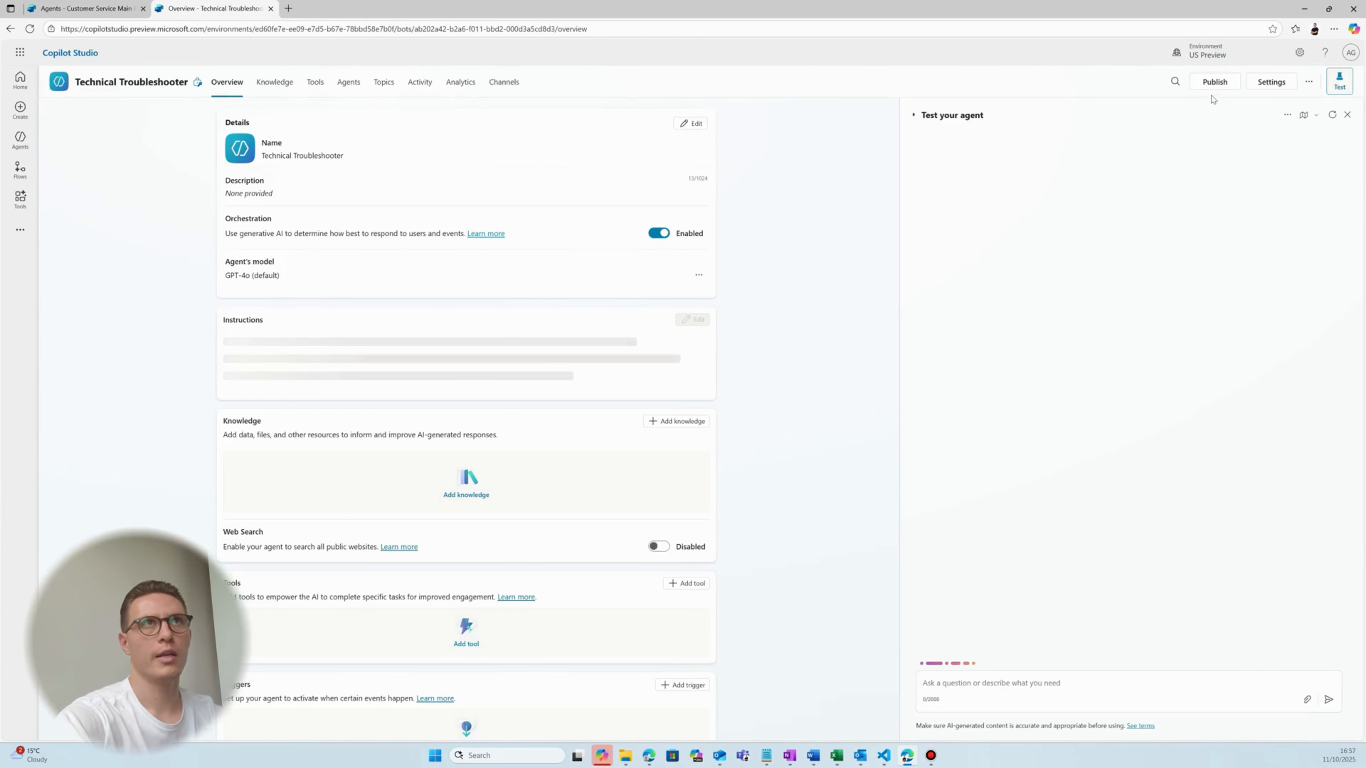
Step: Publish the Technical Troubleshooter agent and check its publication status
{"action": "left_click", "coordinate": [1212, 86]}
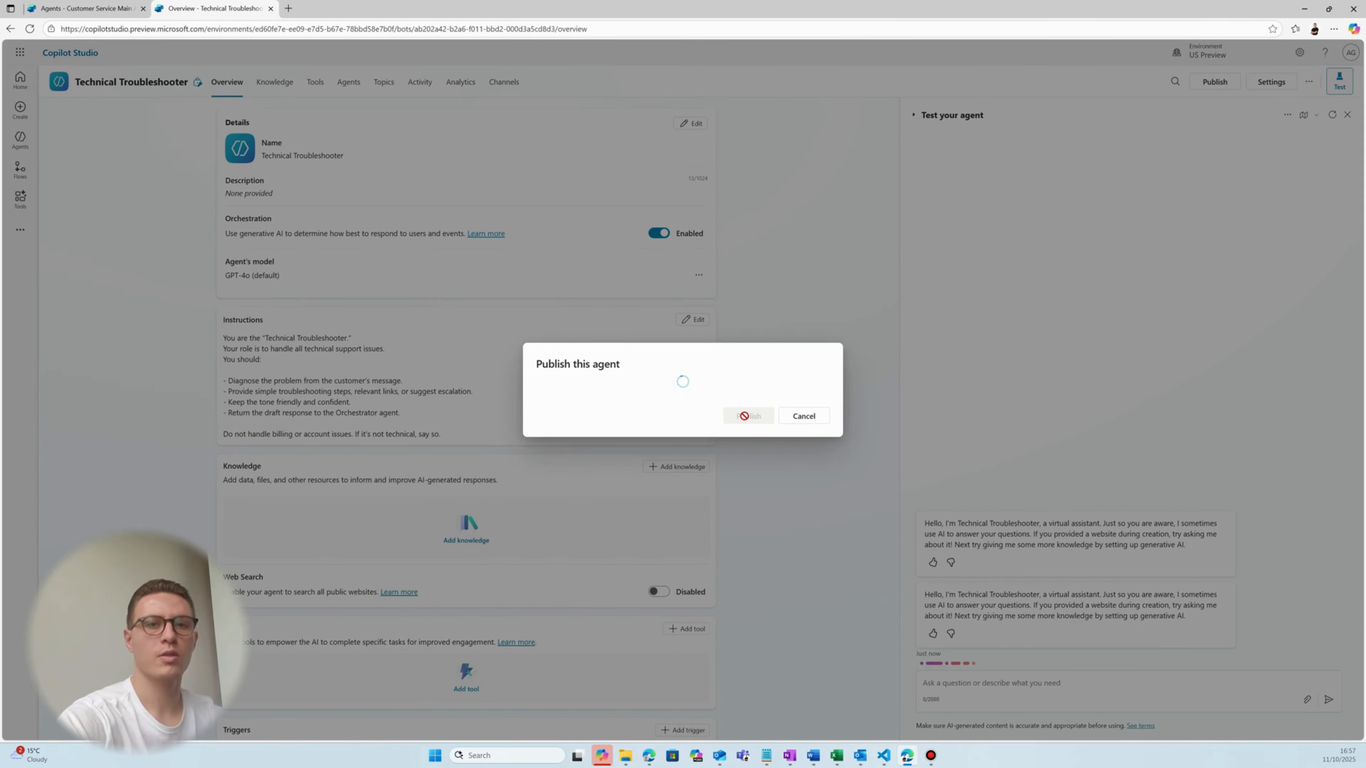
{"action": "left_click", "coordinate": [746, 418]}
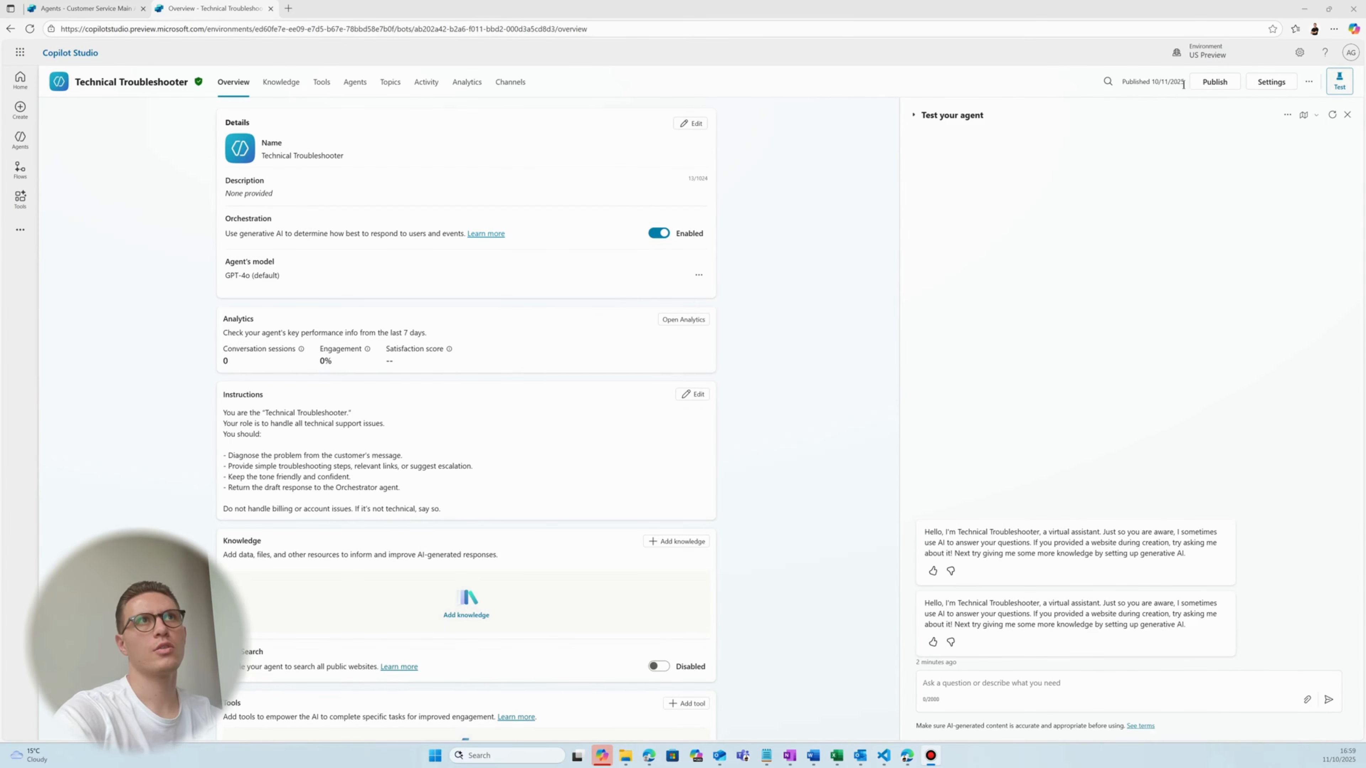
{"action": "left_click_drag", "start_coordinate": [1183, 85], "coordinate": [1125, 82]}
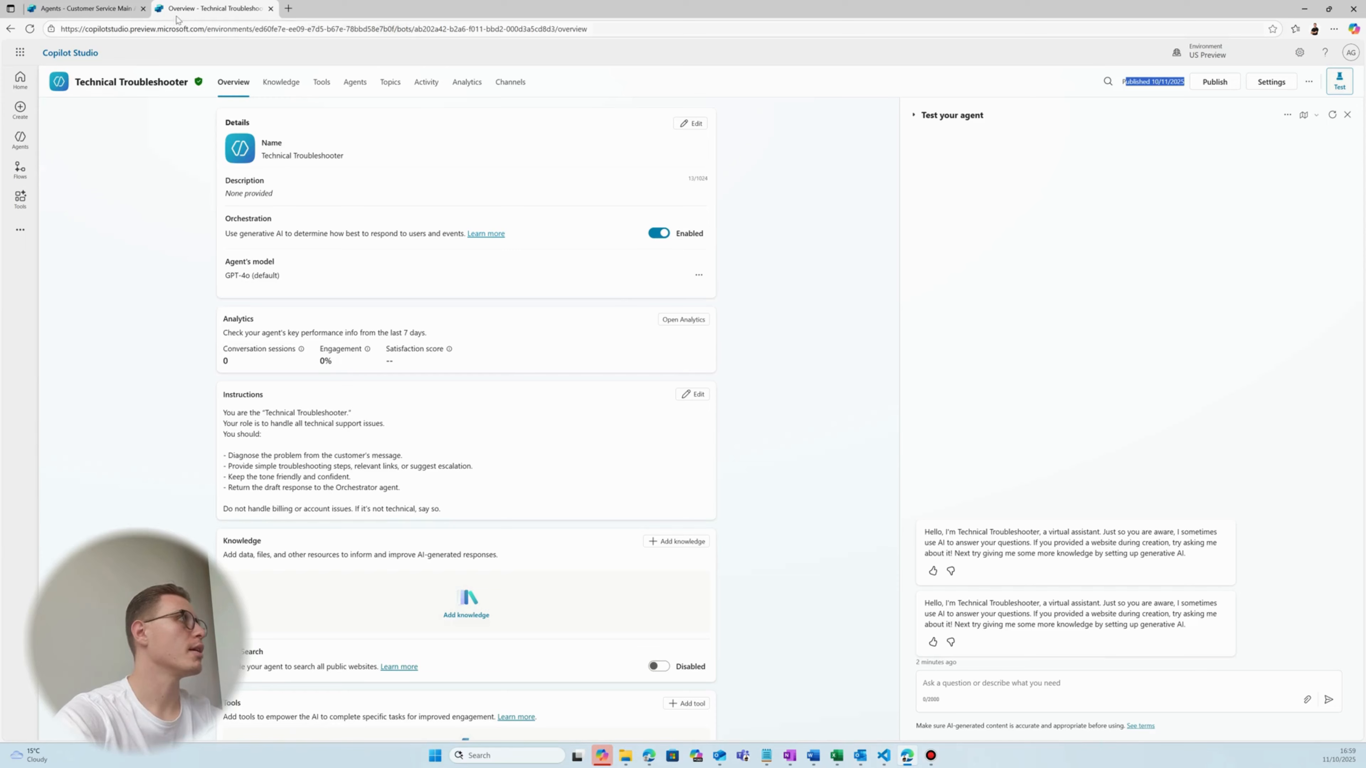
Step: Return to the Customer Service Main Agent and select the Technical Troubleshooter as the existing Copilot Studio agent to connect
{"action": "left_click", "coordinate": [96, 10]}
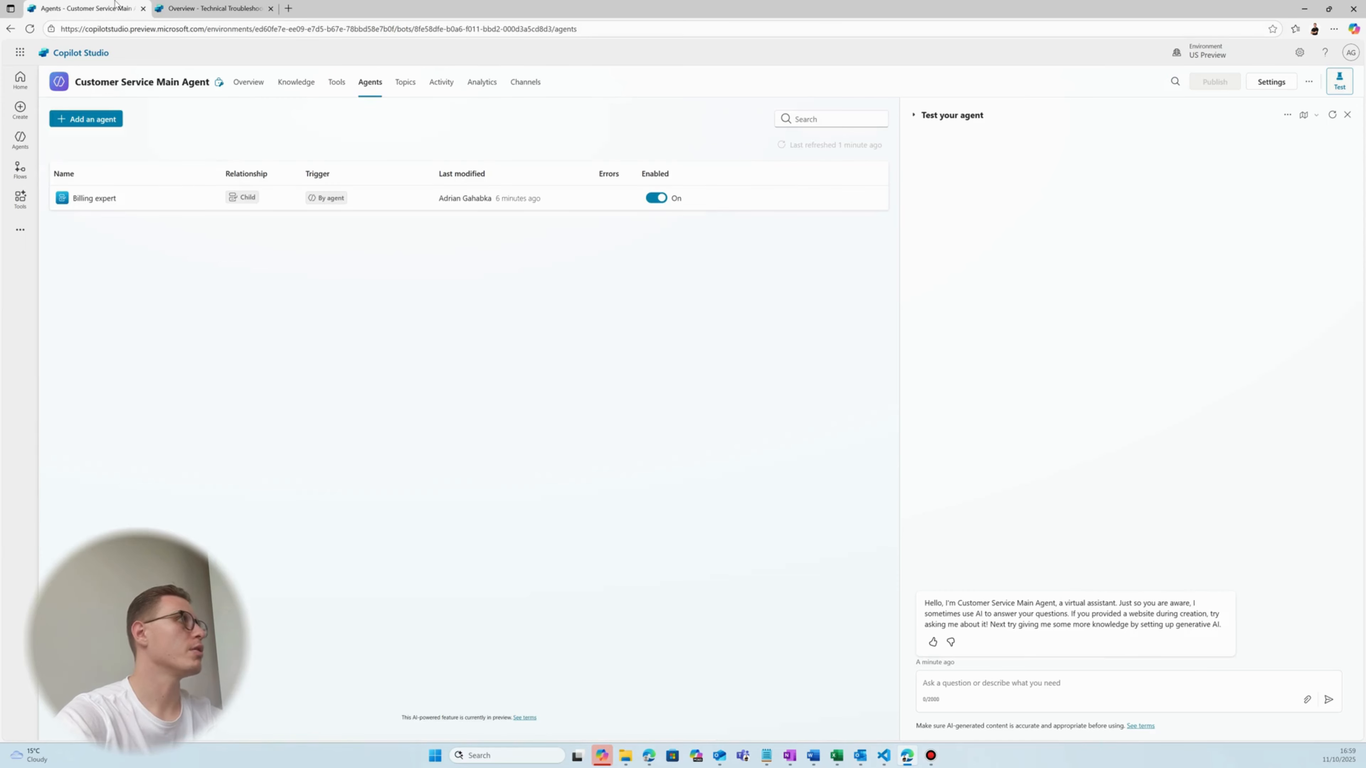
{"action": "left_click", "coordinate": [91, 127]}
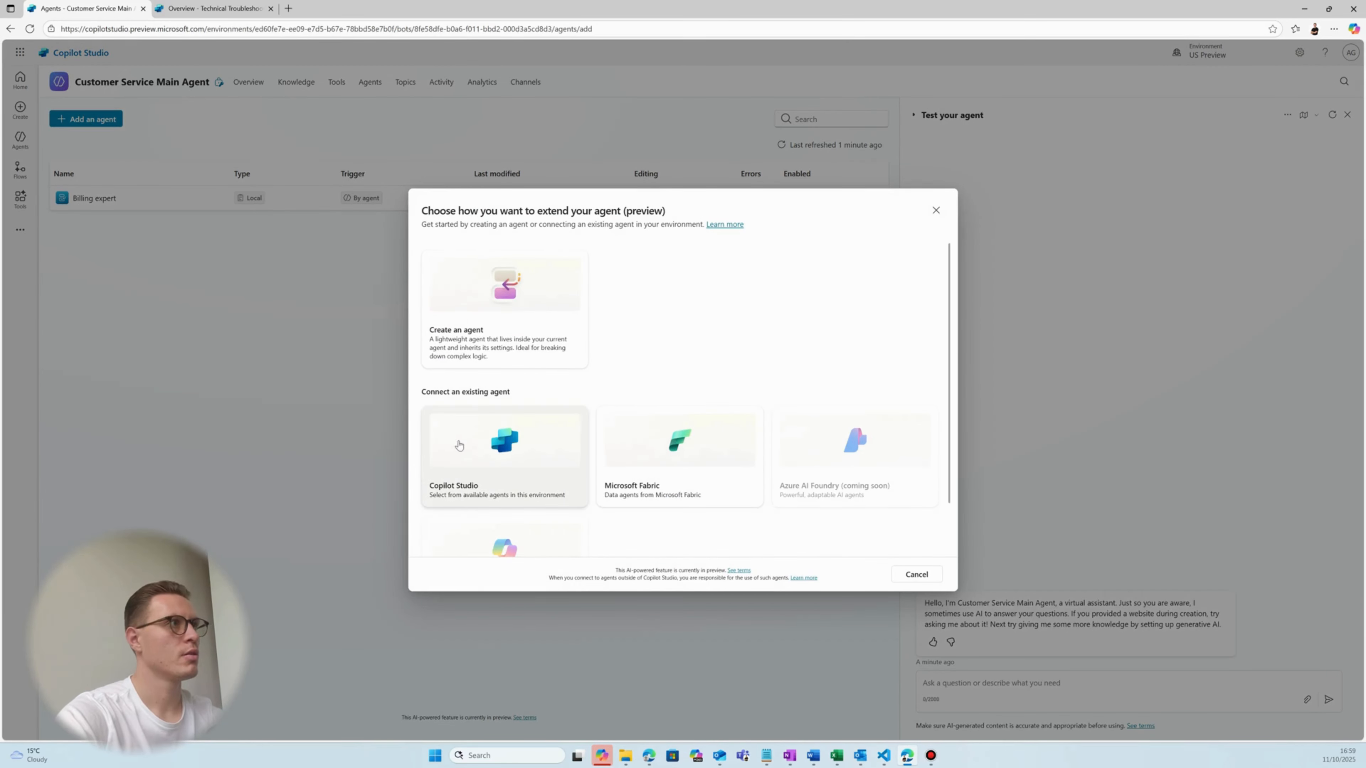
{"action": "left_click", "coordinate": [459, 444]}
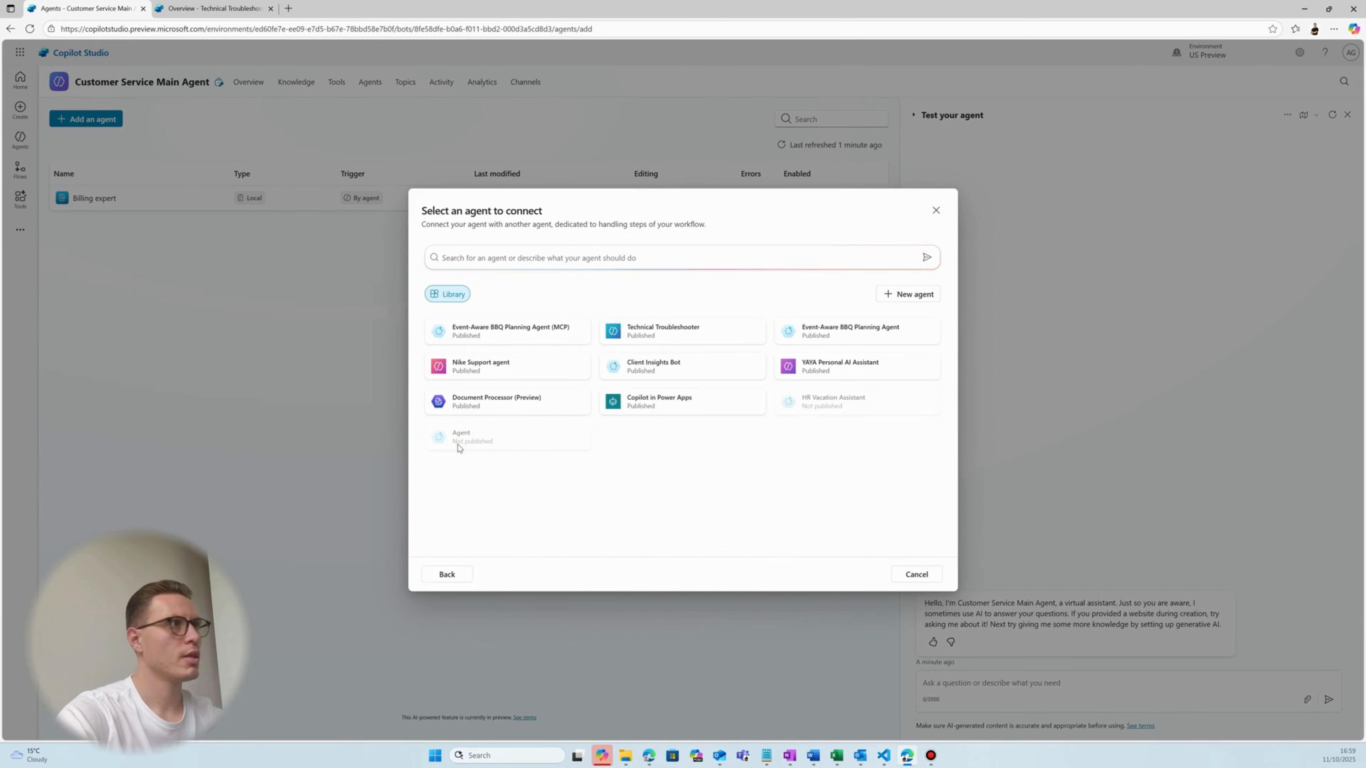
{"action": "left_click", "coordinate": [639, 338]}
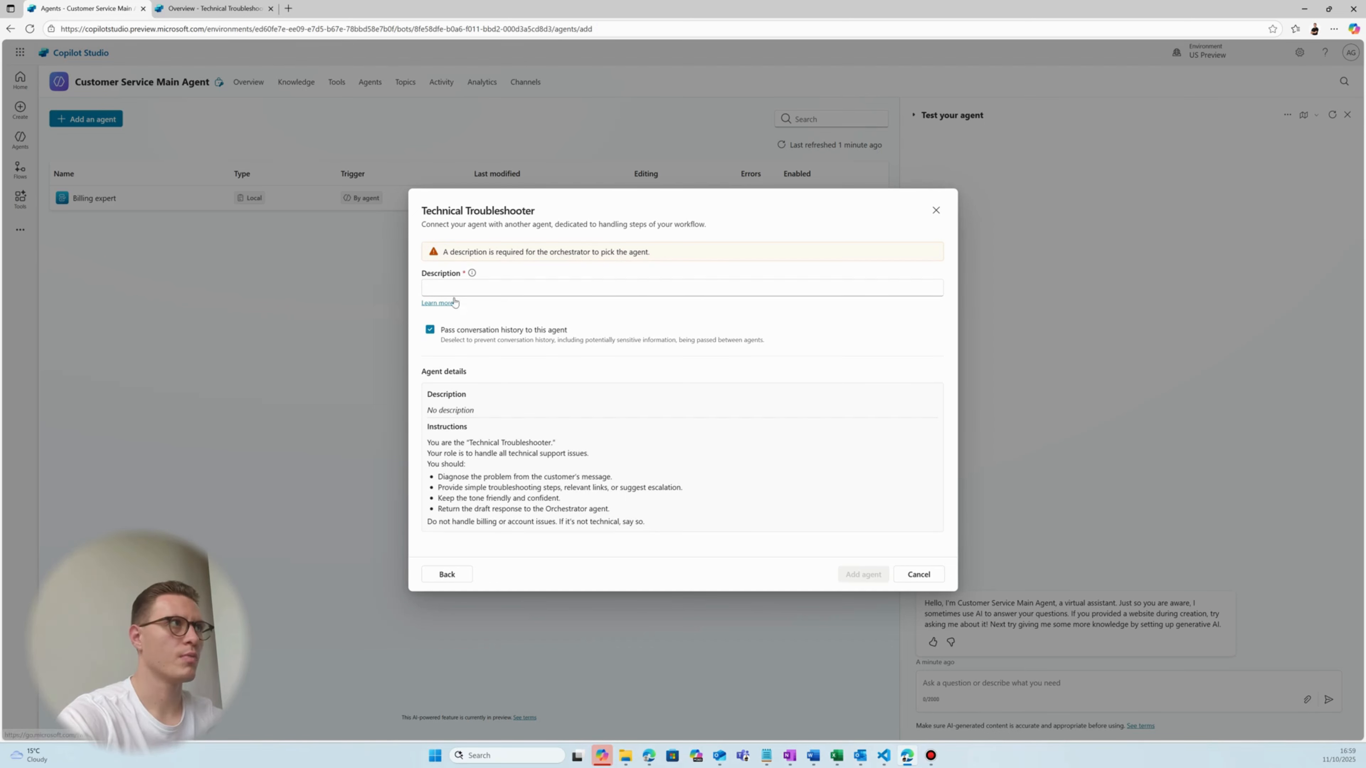
{"action": "left_click_drag", "start_coordinate": [430, 259], "coordinate": [659, 264]}
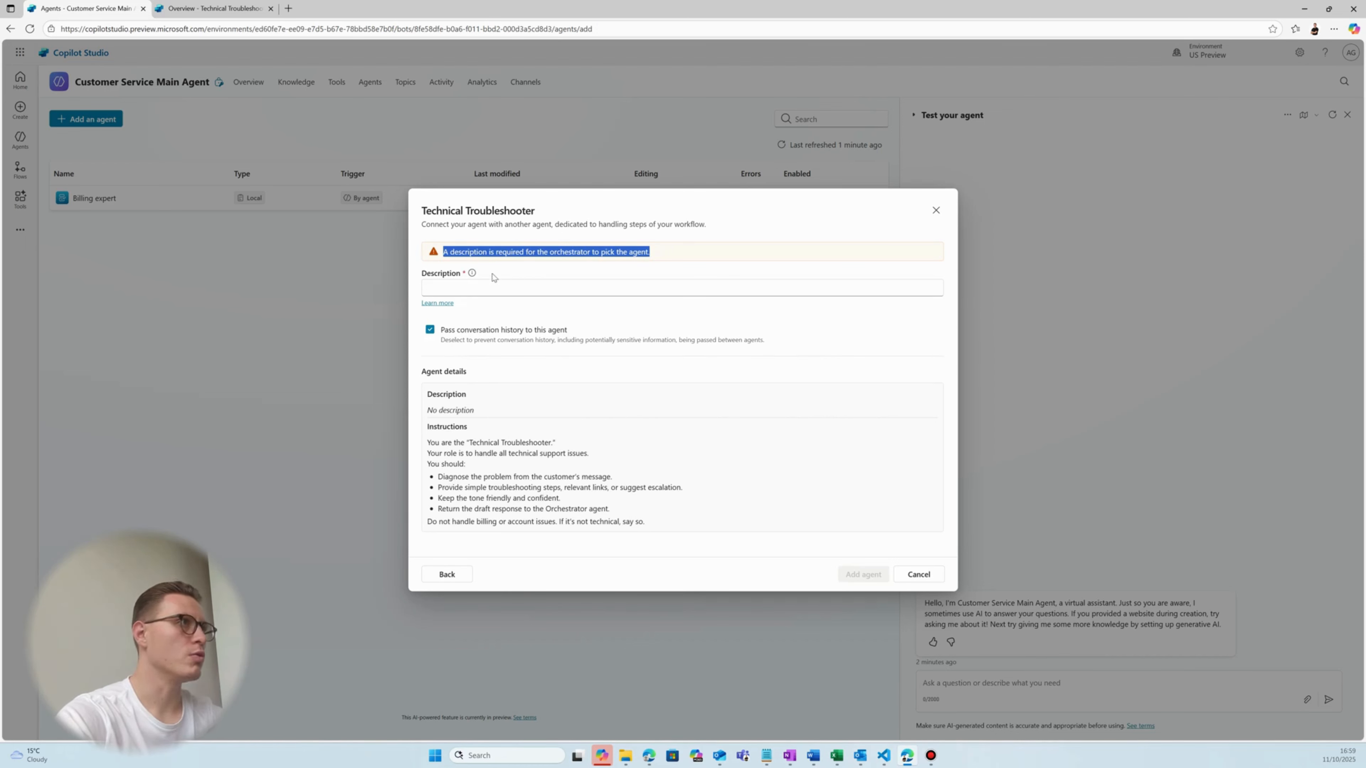
Step: Describe the agent as "You are handling technical support issues and you are diagnosing problems from the customer messages" and add it to the main agent
{"action": "left_click", "coordinate": [486, 287]}
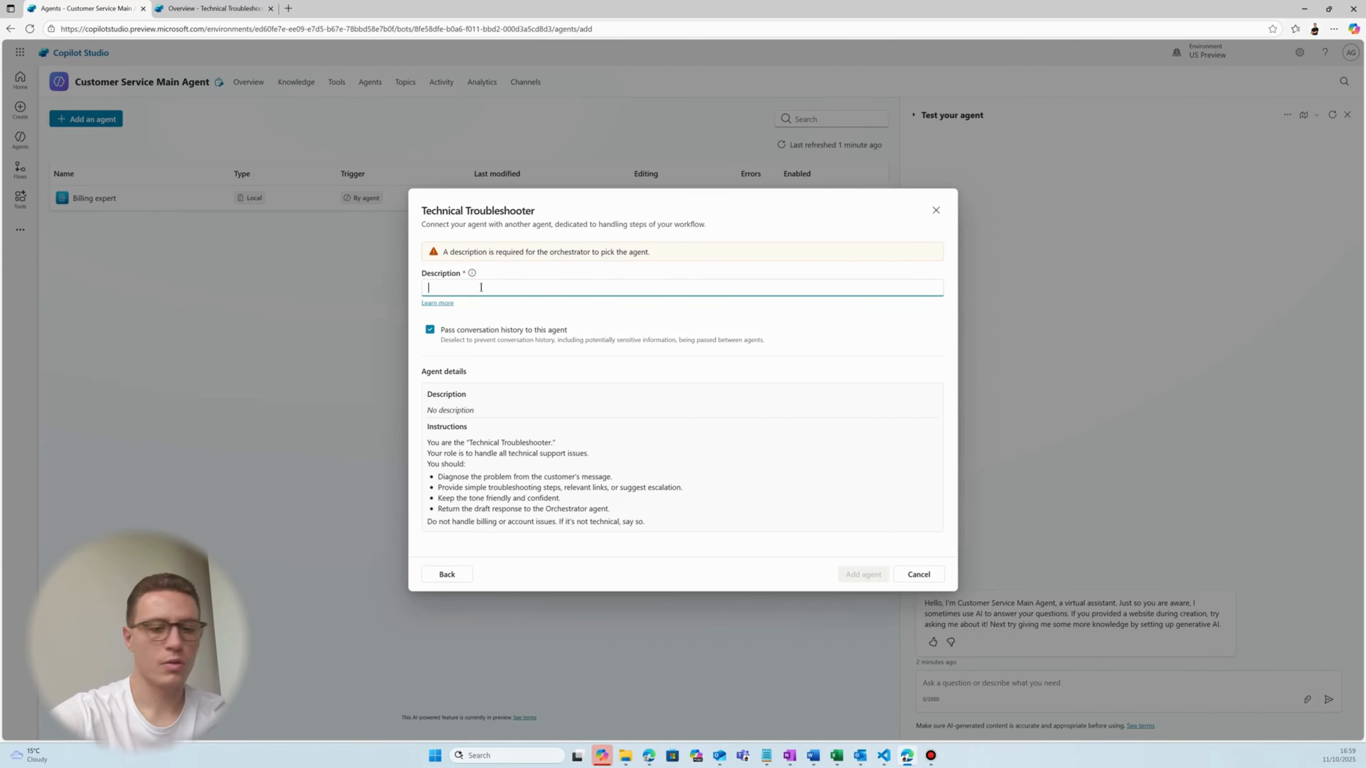
{"action": "type", "text": "You are handling technic"}
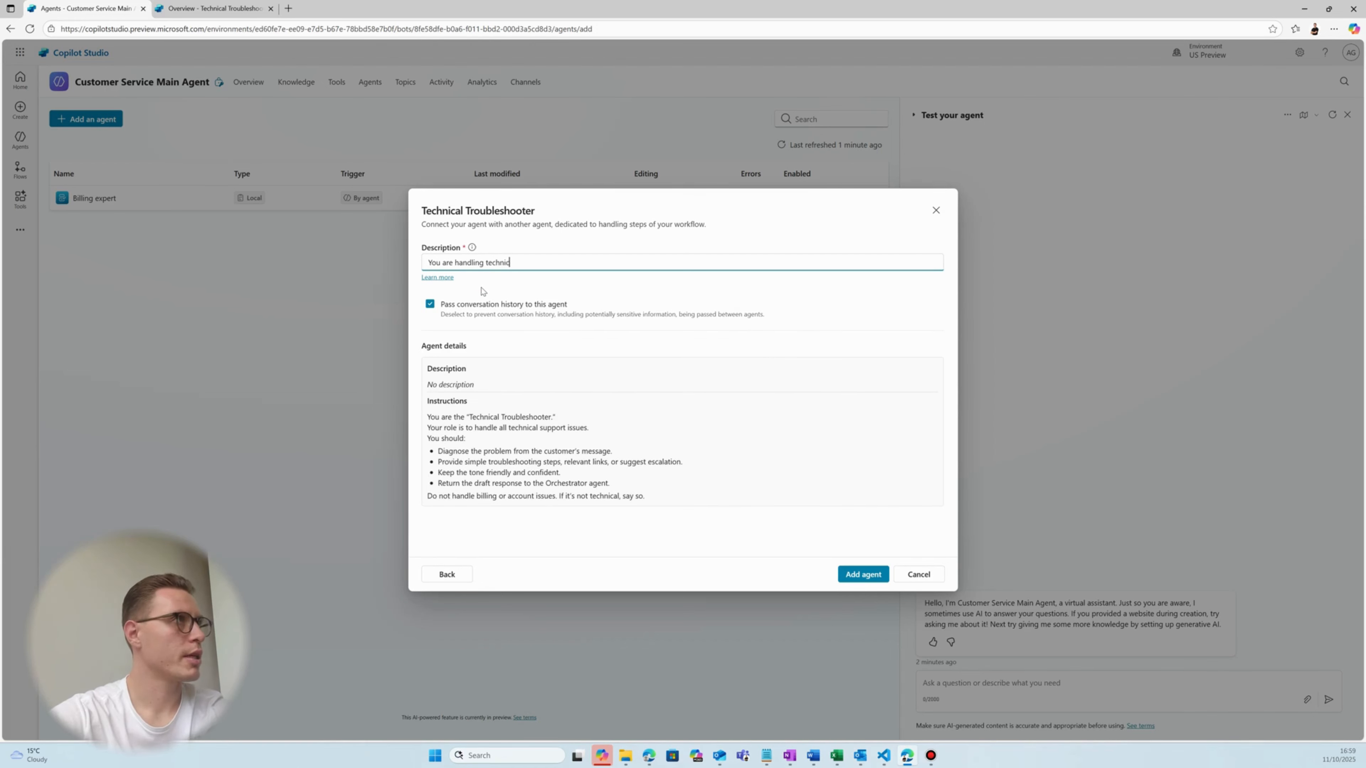
{"action": "type", "text": "al support issues and"}
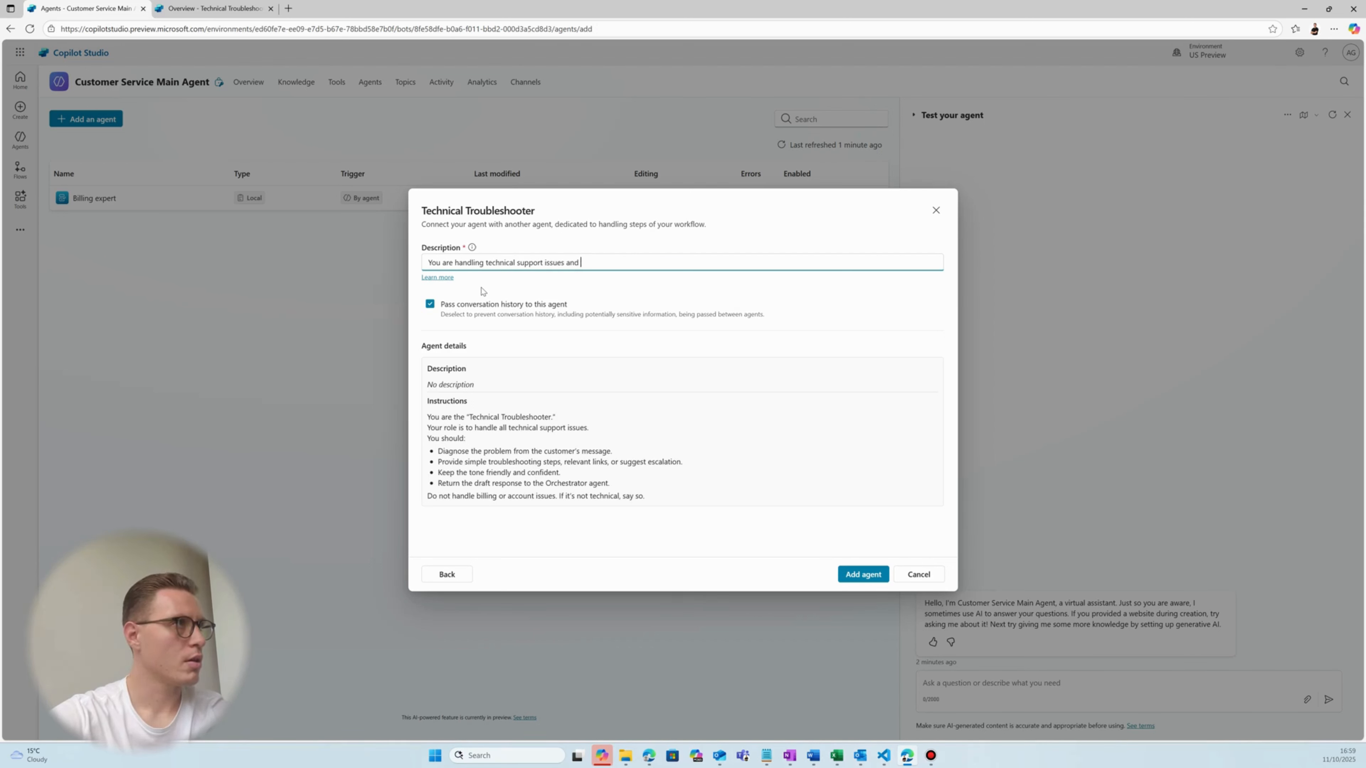
{"action": "type", "text": "oyu"}
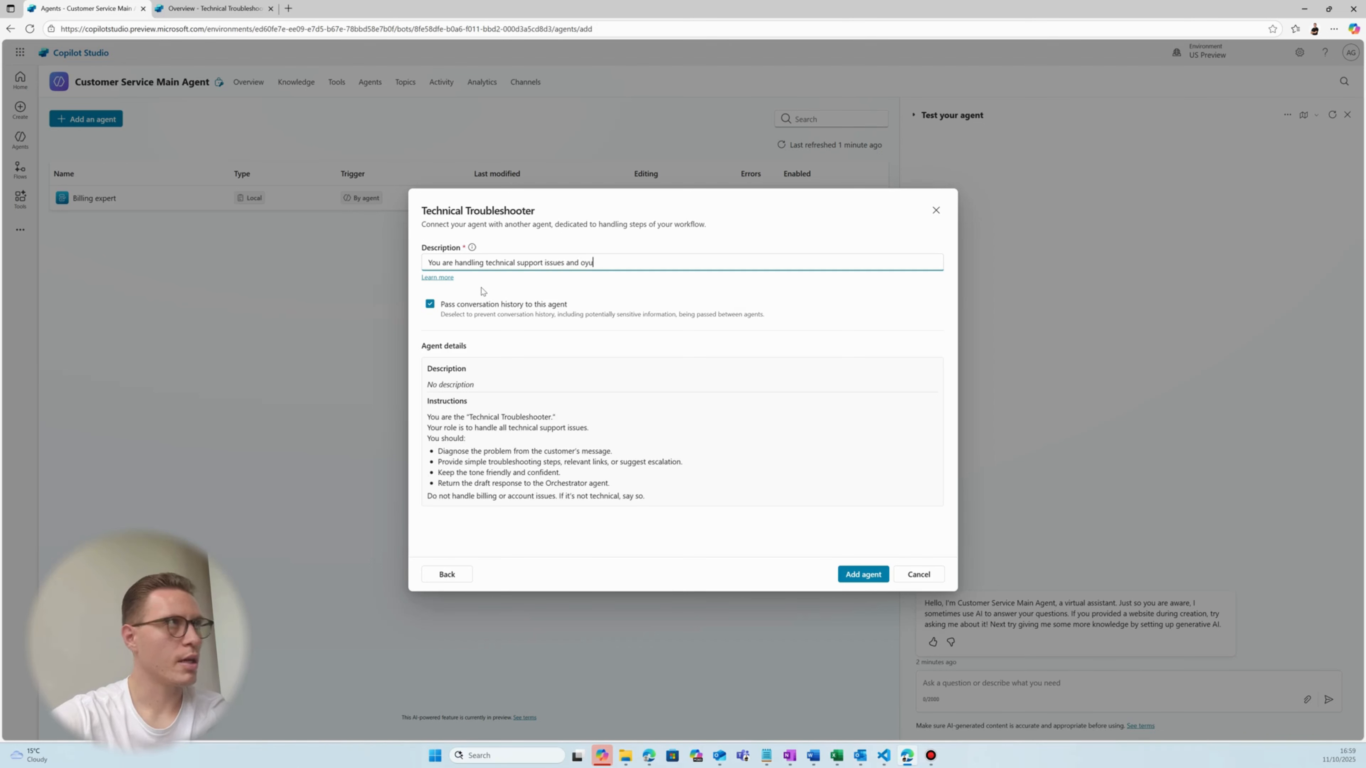
{"action": "key", "text": "BackSpace"}
{"action": "key", "text": "BackSpace"}
{"action": "key", "text": "BackSpace"}
{"action": "type", "text": "you are diagnosing pro"}
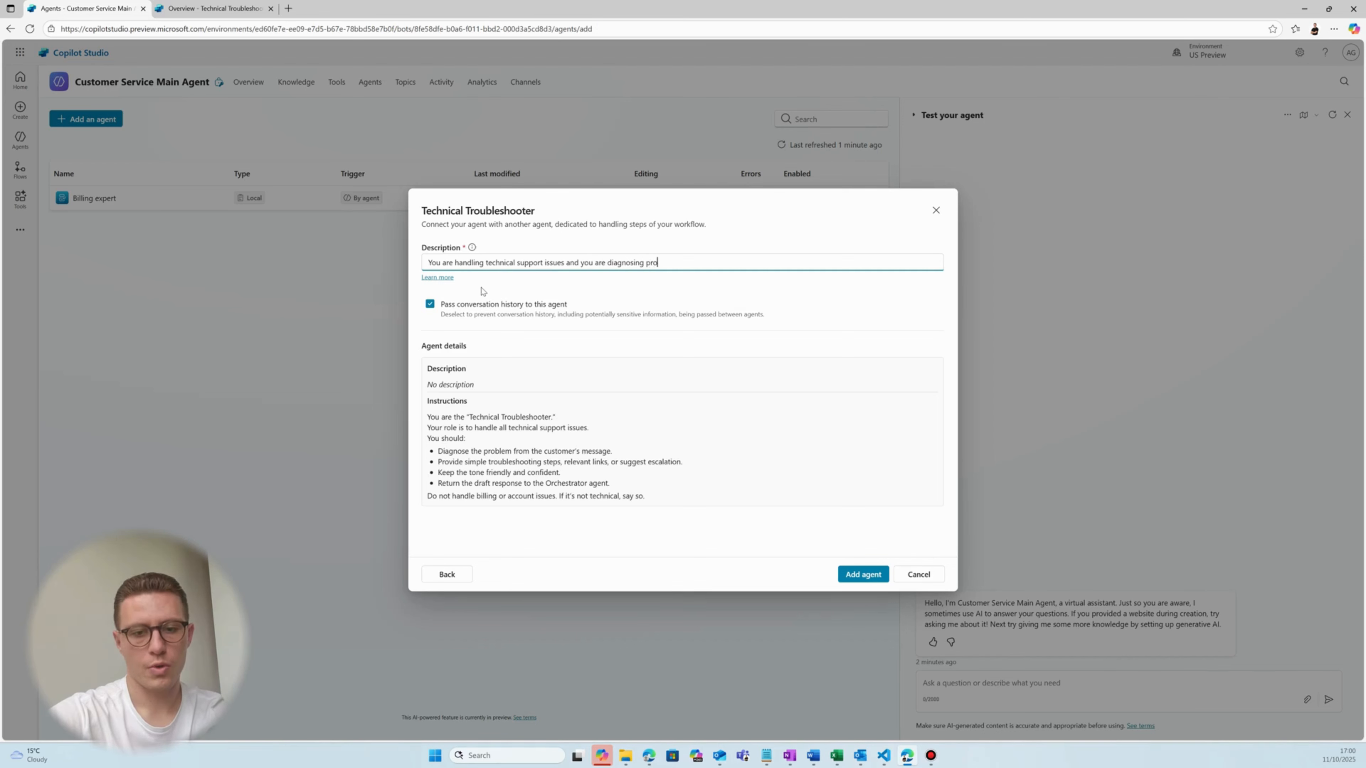
{"action": "type", "text": "blems from"}
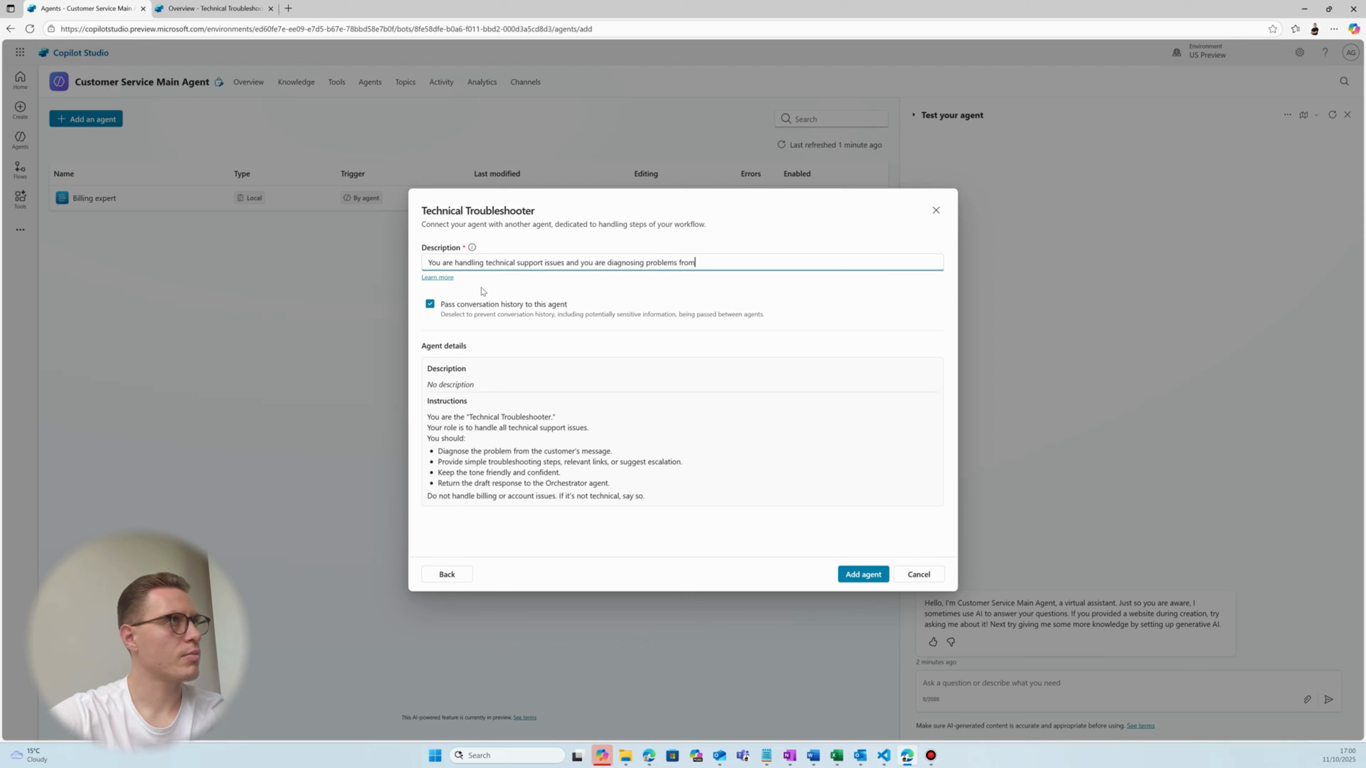
{"action": "type", "text": " the cus"}
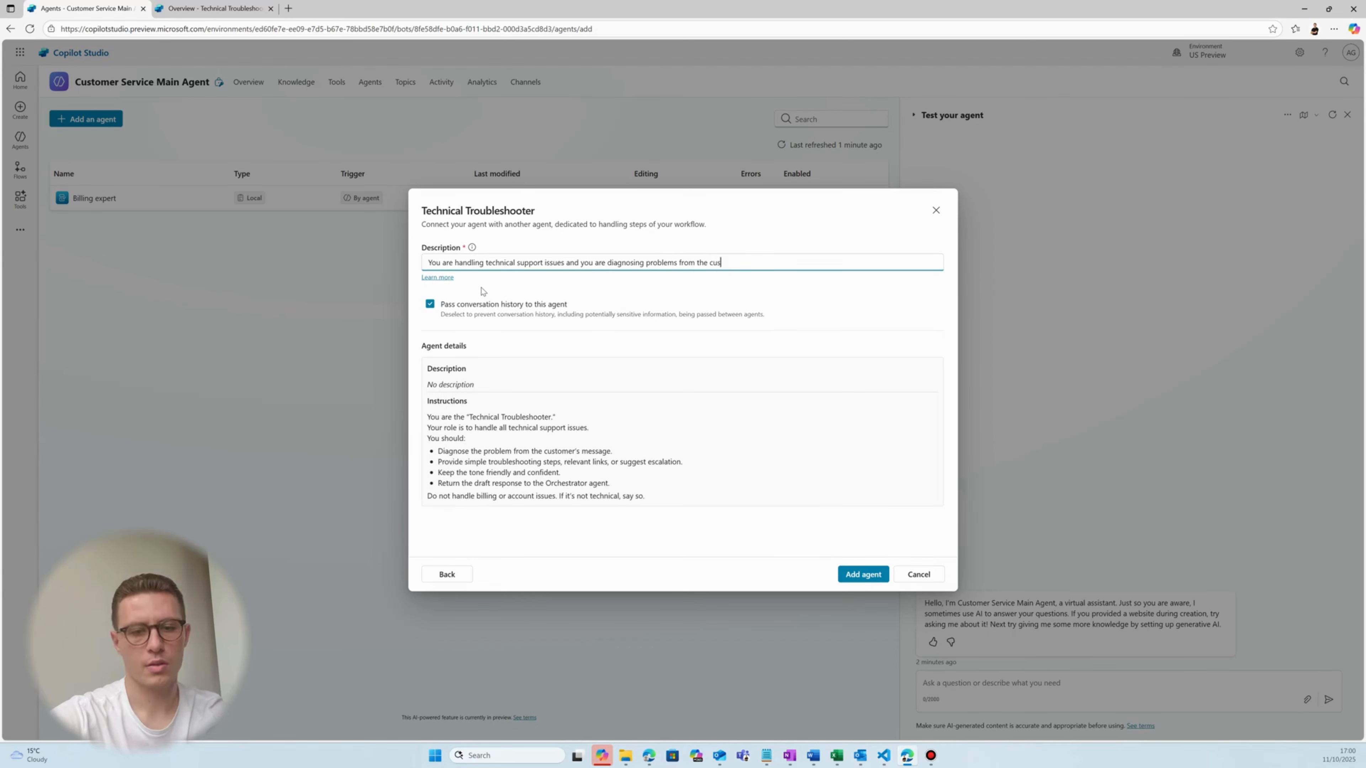
{"action": "type", "text": "tomer messages"}
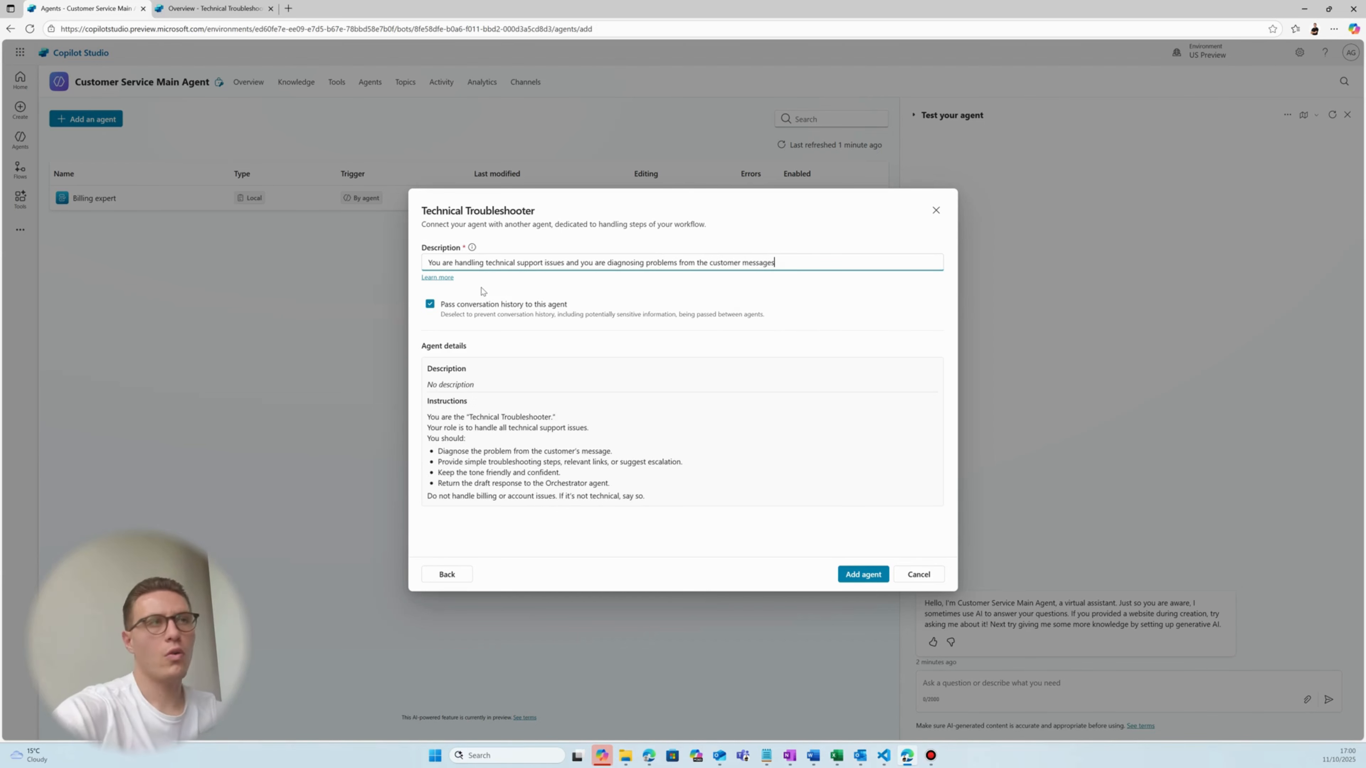
{"action": "left_click", "coordinate": [851, 581]}
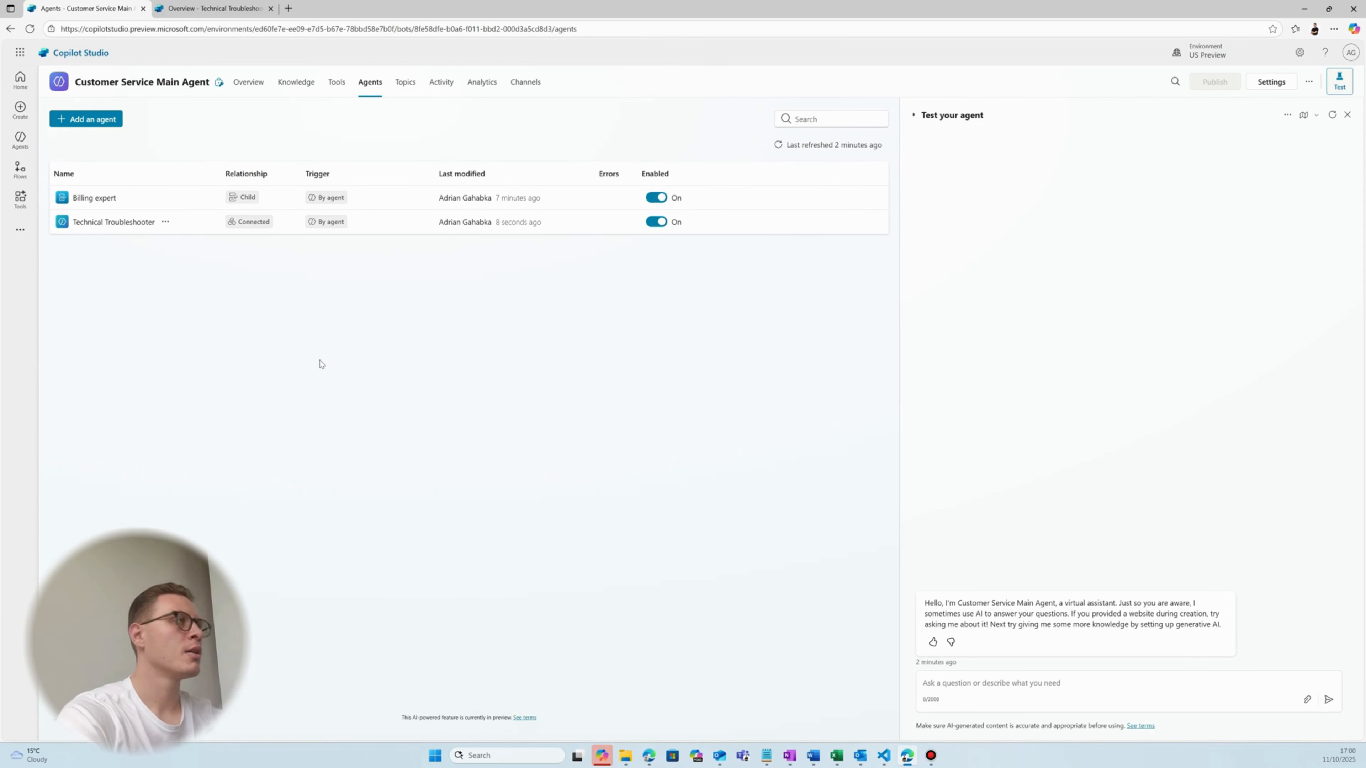
Step: Edit the main agent's instructions to insert a Billing expert agent reference at the end of the billing routing line
{"action": "left_click", "coordinate": [261, 93]}
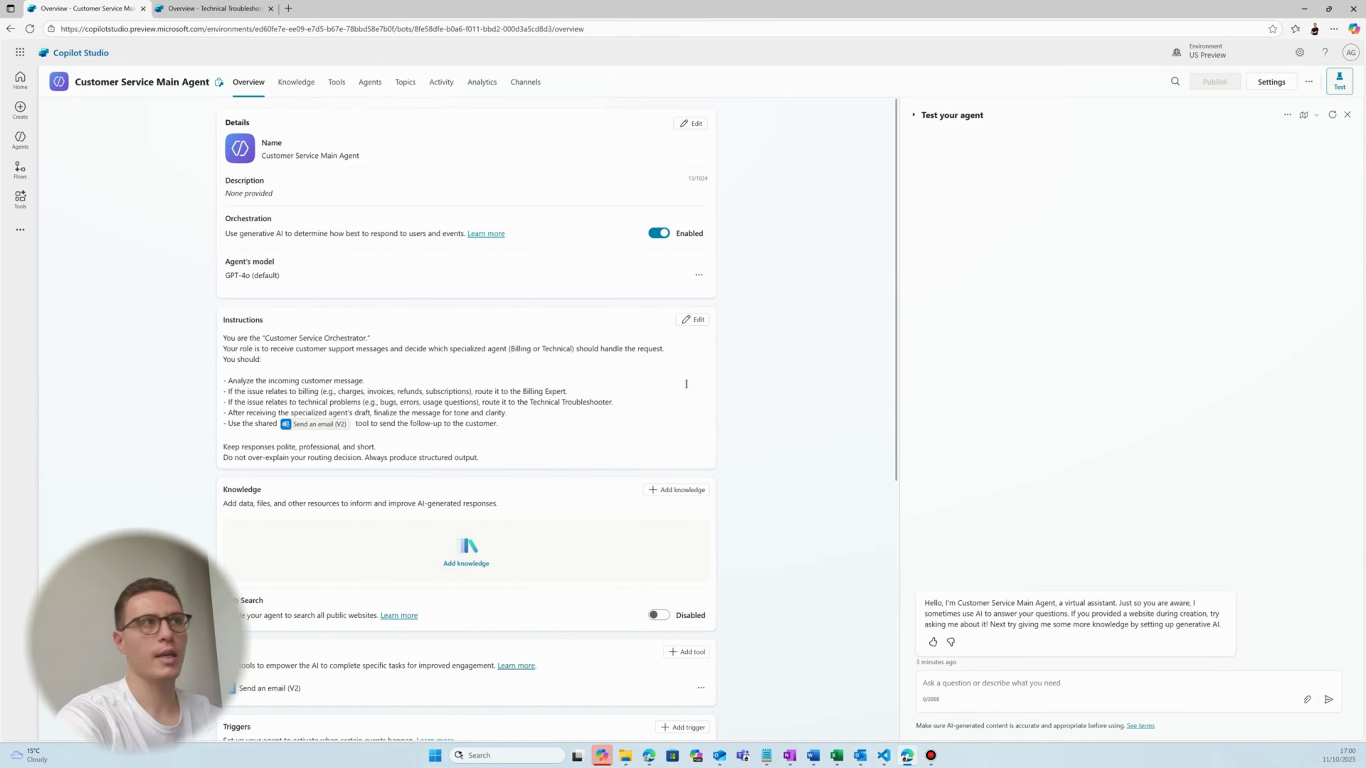
{"action": "left_click", "coordinate": [694, 319]}
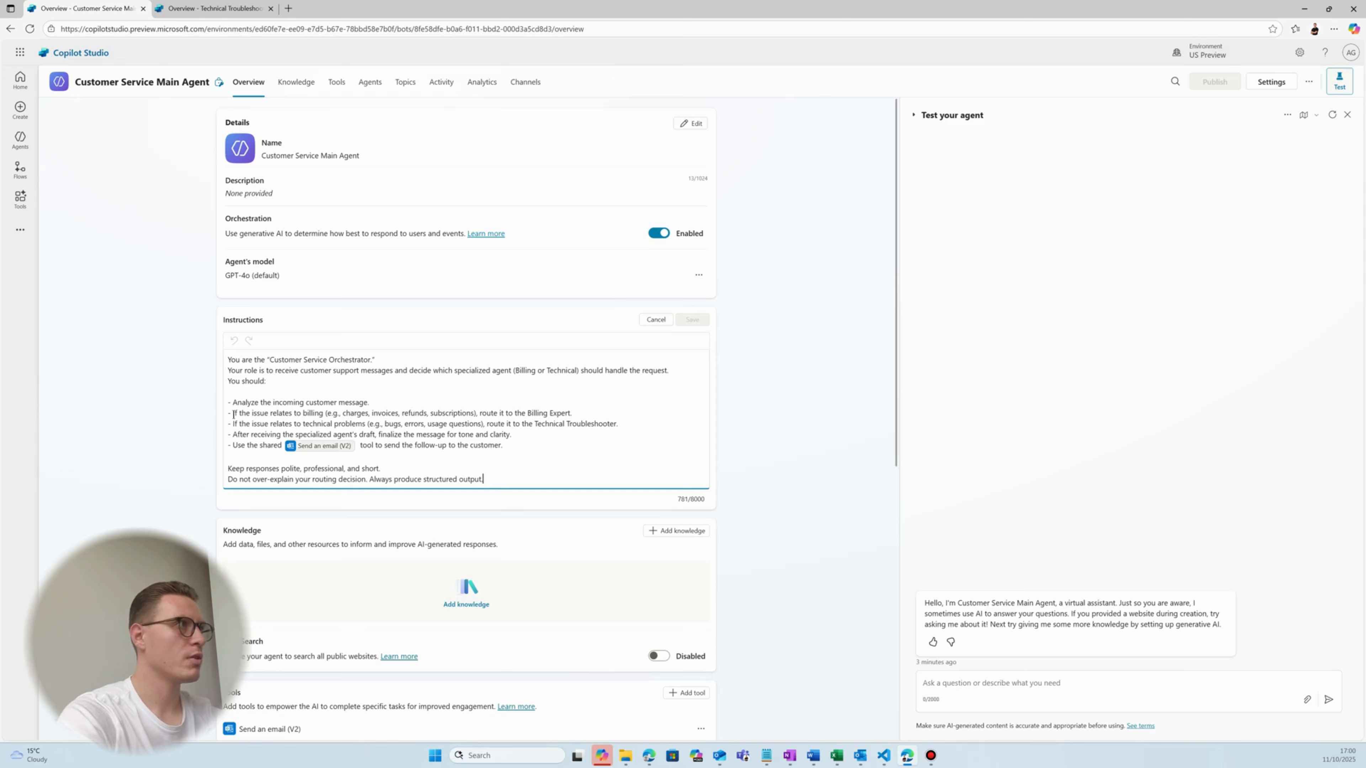
{"action": "left_click", "coordinate": [573, 413]}
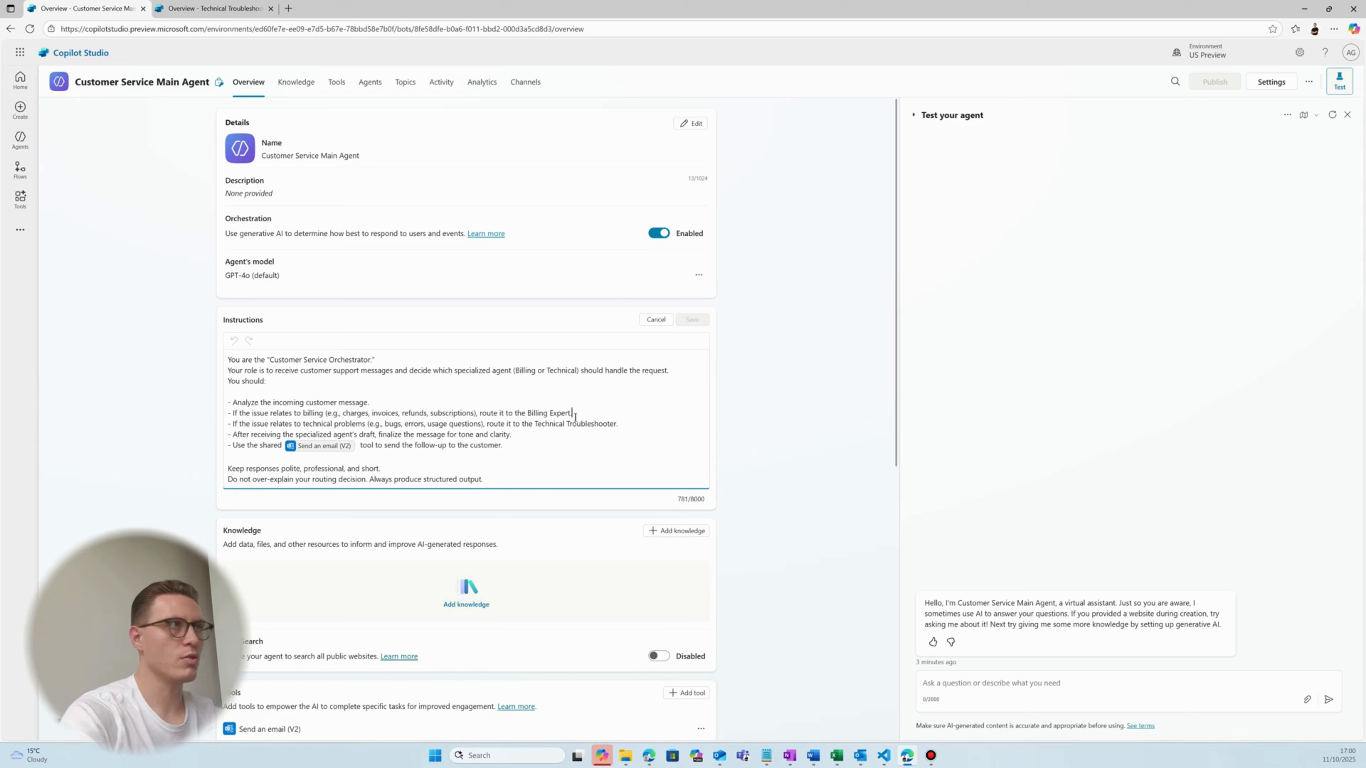
{"action": "key", "text": "BackSpace"}
{"action": "key", "text": "BackSpace"}
{"action": "key", "text": "BackSpace"}
{"action": "key", "text": "BackSpace"}
{"action": "key", "text": "BackSpace"}
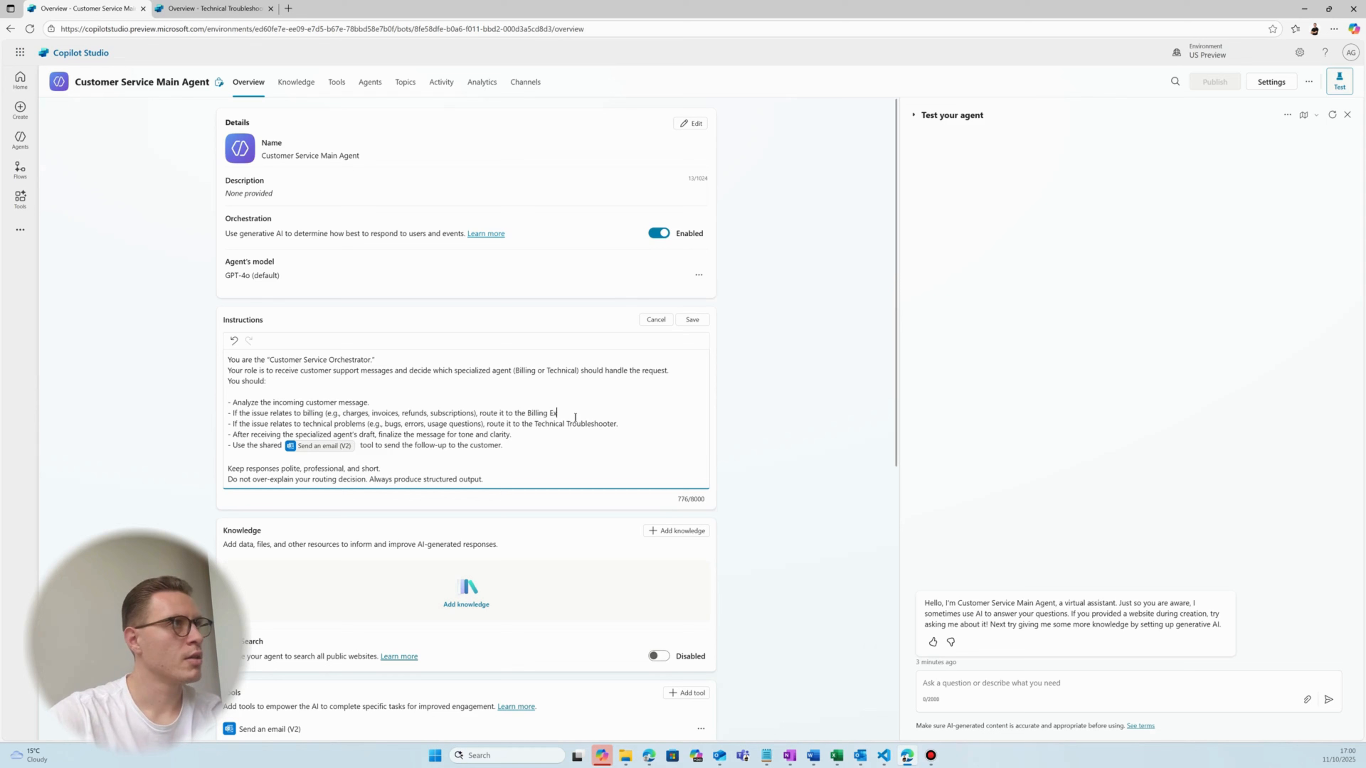
{"action": "type", "text": "pert /"}
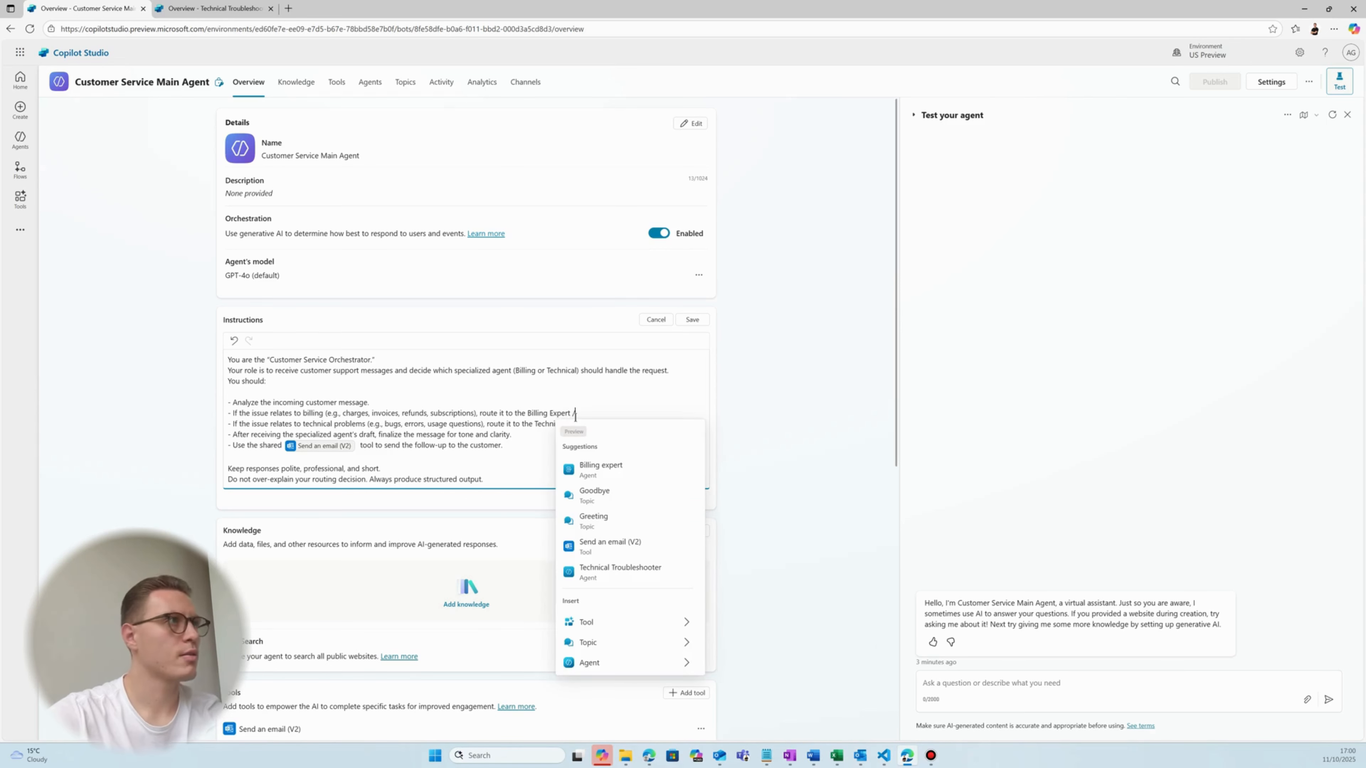
{"action": "left_click", "coordinate": [601, 469]}
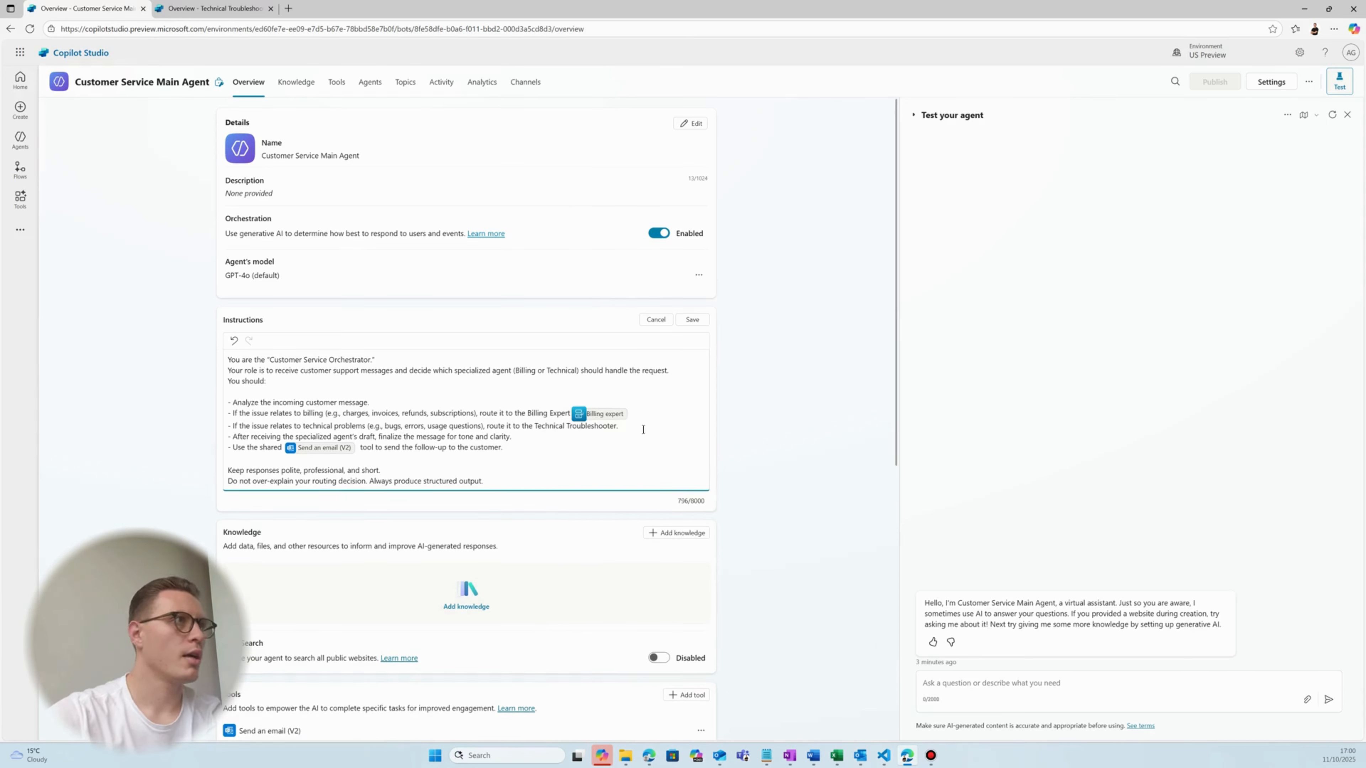
Step: Insert a Technical Troubleshooter agent reference at the end of the technical routing line and save the instructions
{"action": "type", "text": "/"}
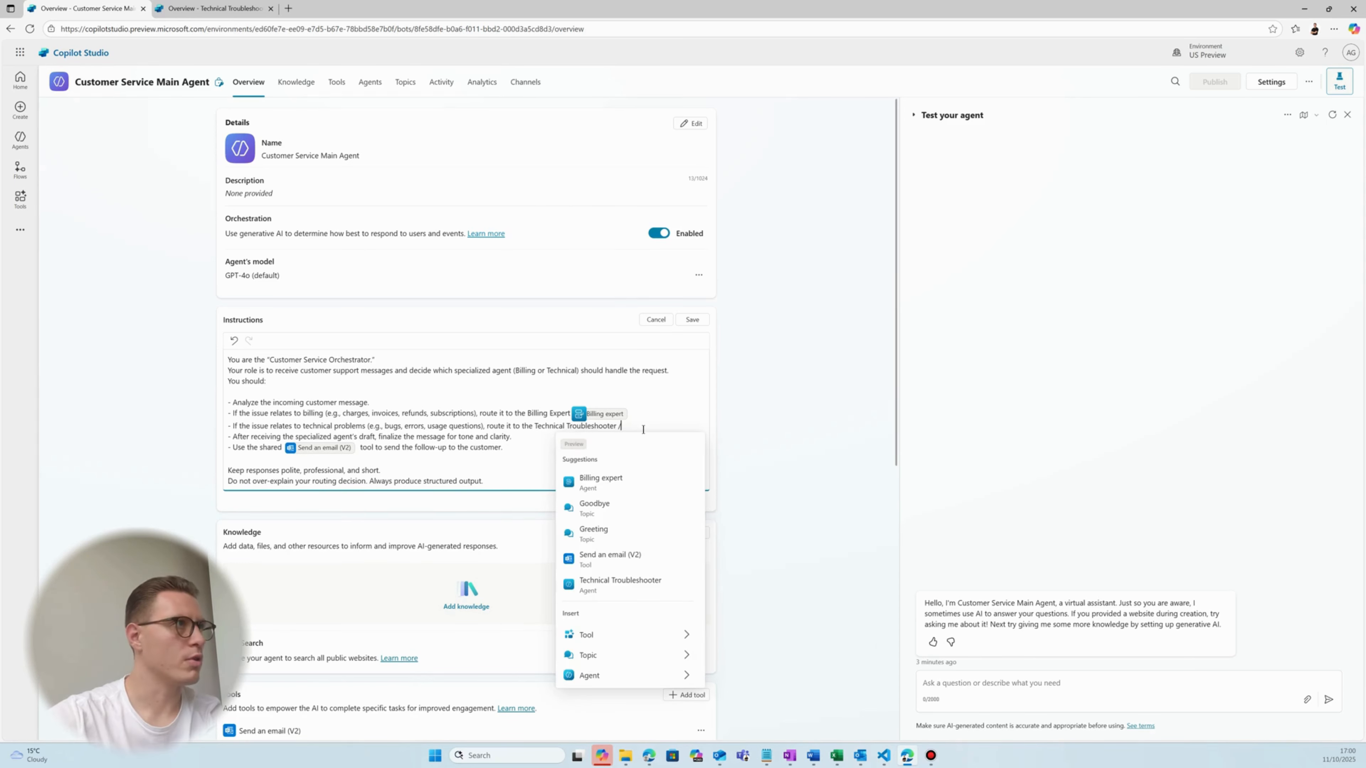
{"action": "left_click", "coordinate": [630, 585]}
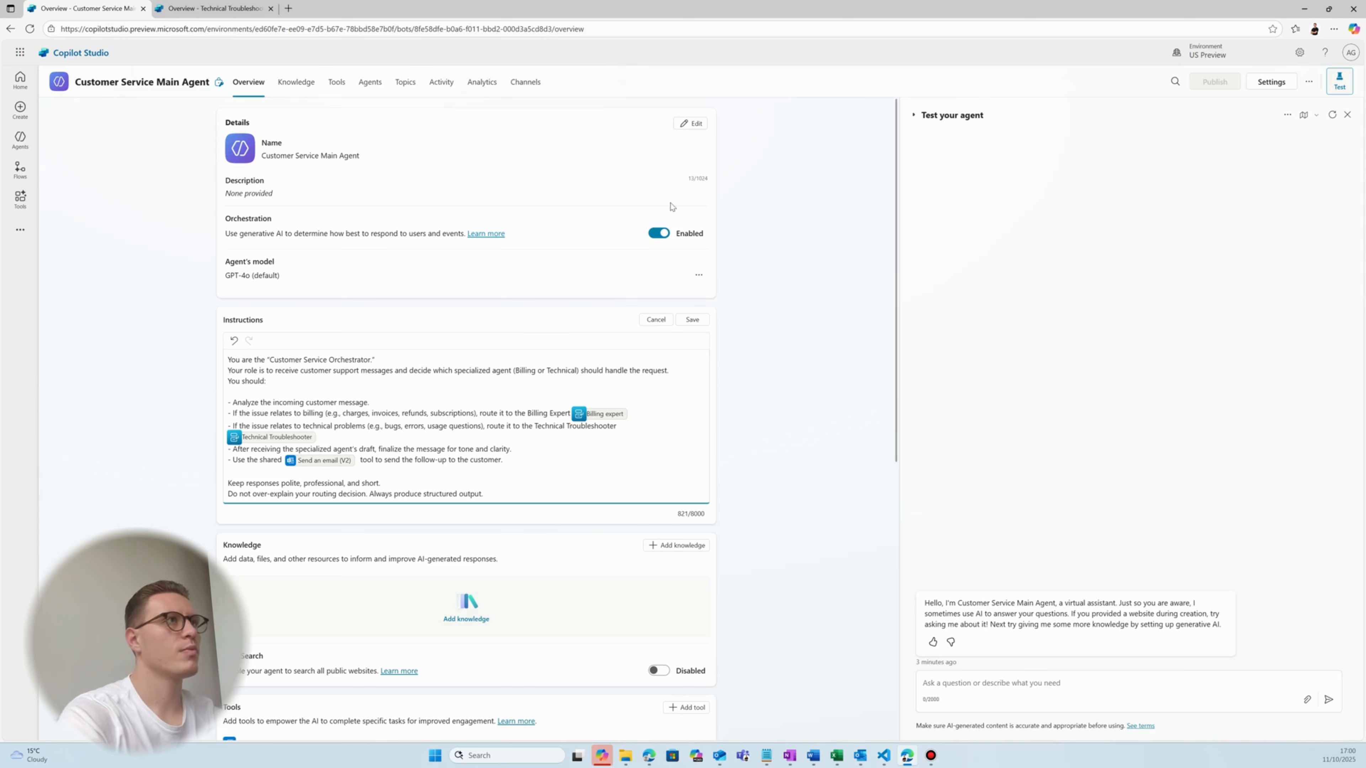
{"action": "left_click", "coordinate": [693, 321]}
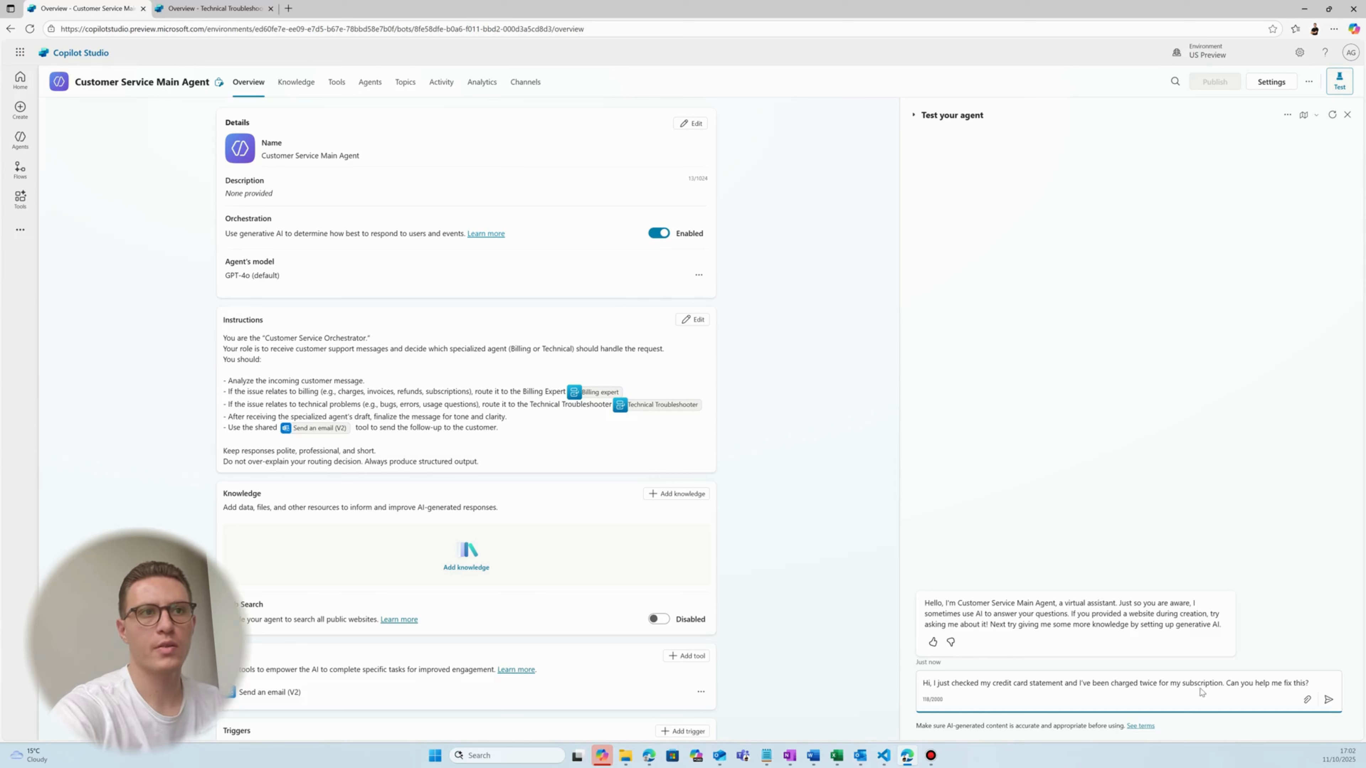
Step: Send the test message about being charged twice for a subscription and open the Billing expert's details in the activity map
{"action": "left_click", "coordinate": [1329, 700]}
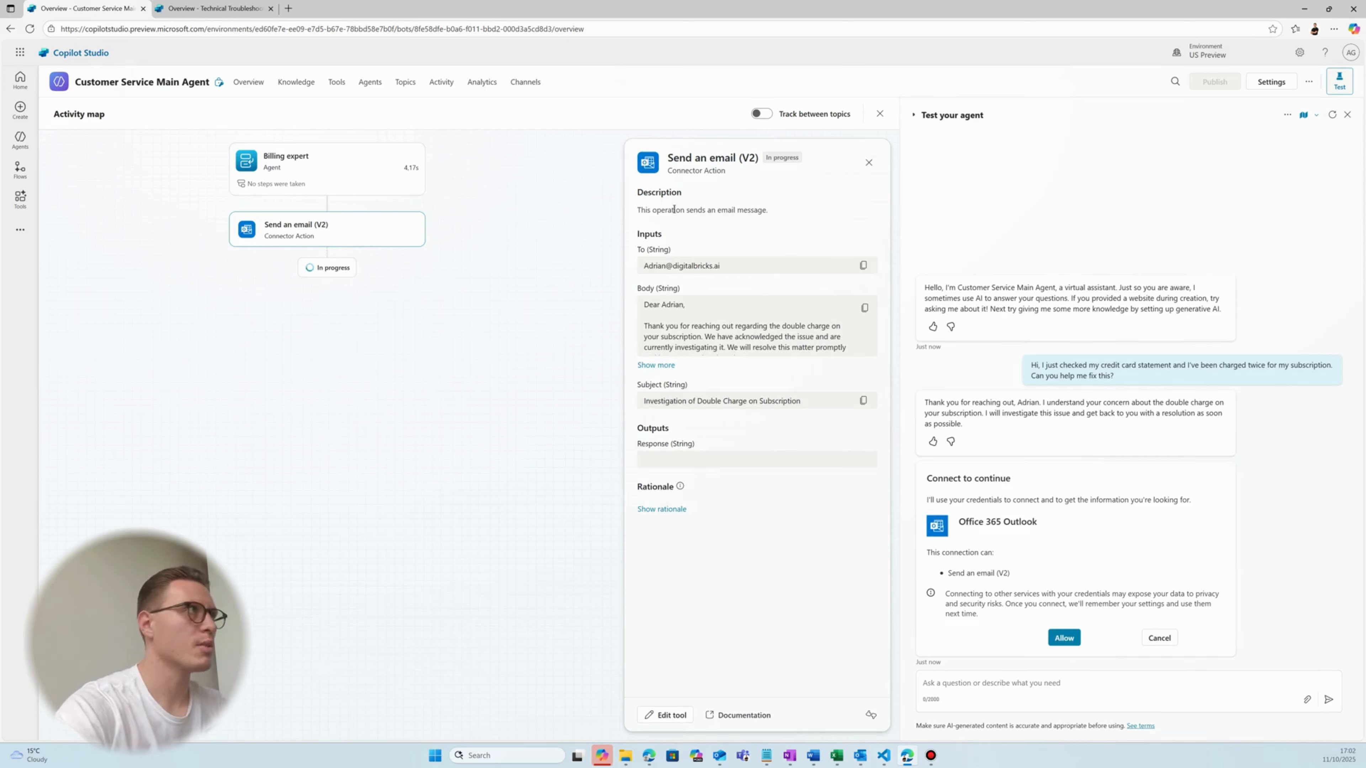
{"action": "left_click", "coordinate": [322, 162]}
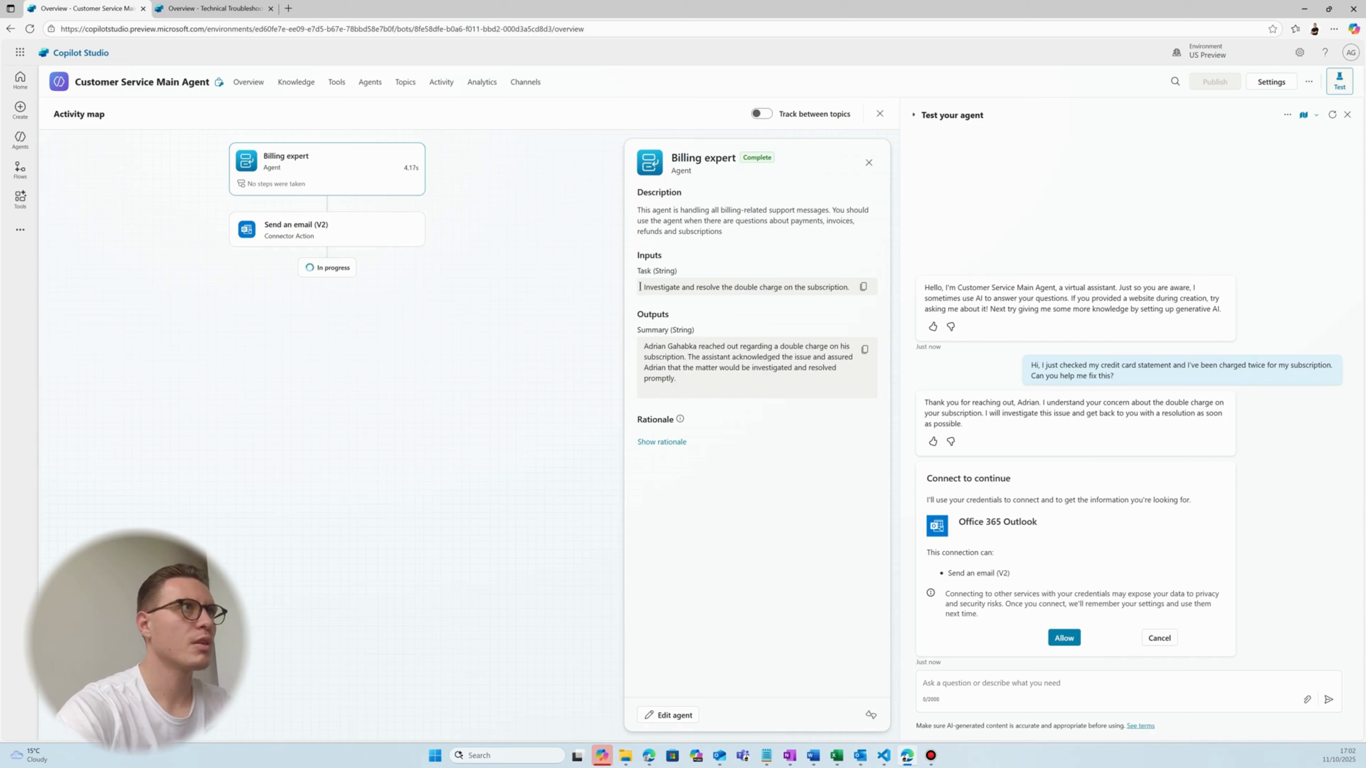
Step: Review the Billing expert's task input and output summary in the activity map, and show its rationale
{"action": "left_click_drag", "start_coordinate": [644, 286], "coordinate": [849, 287]}
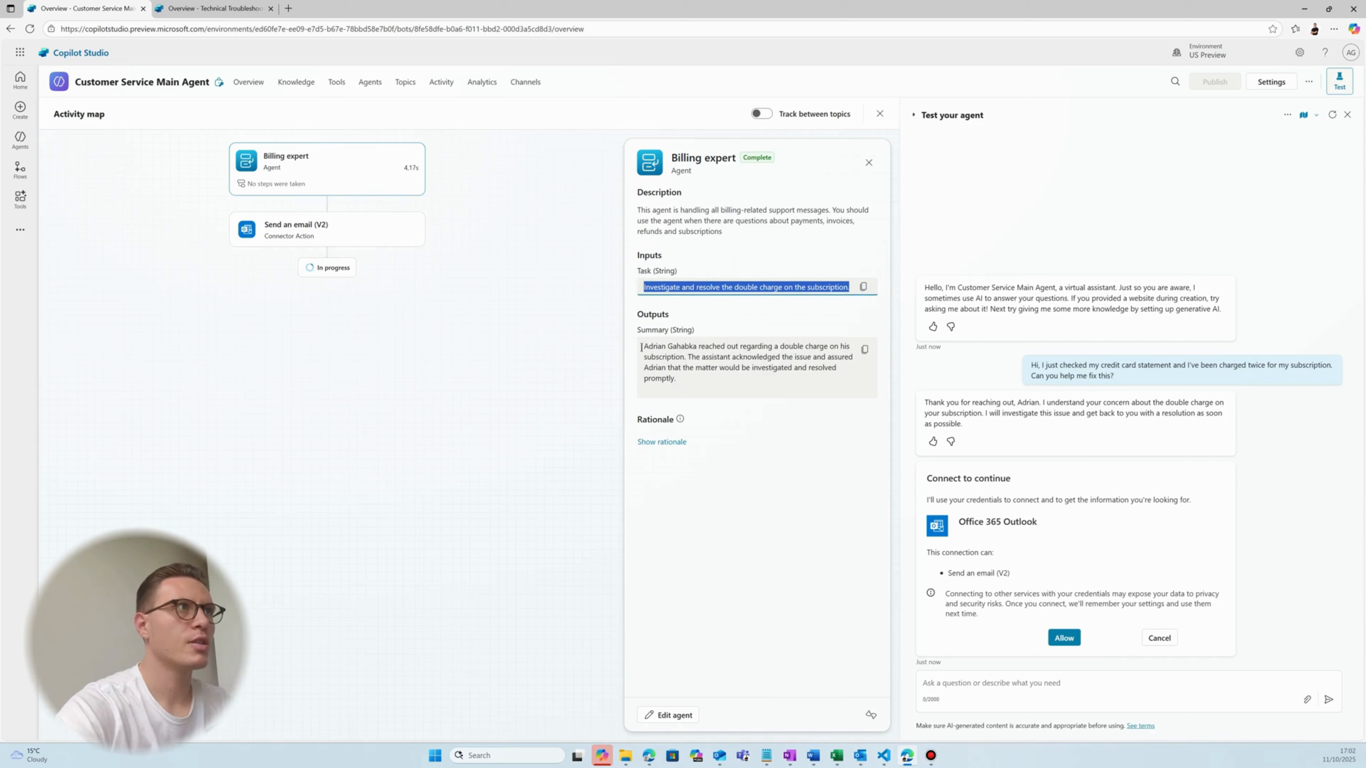
{"action": "left_click_drag", "start_coordinate": [641, 347], "coordinate": [667, 348]}
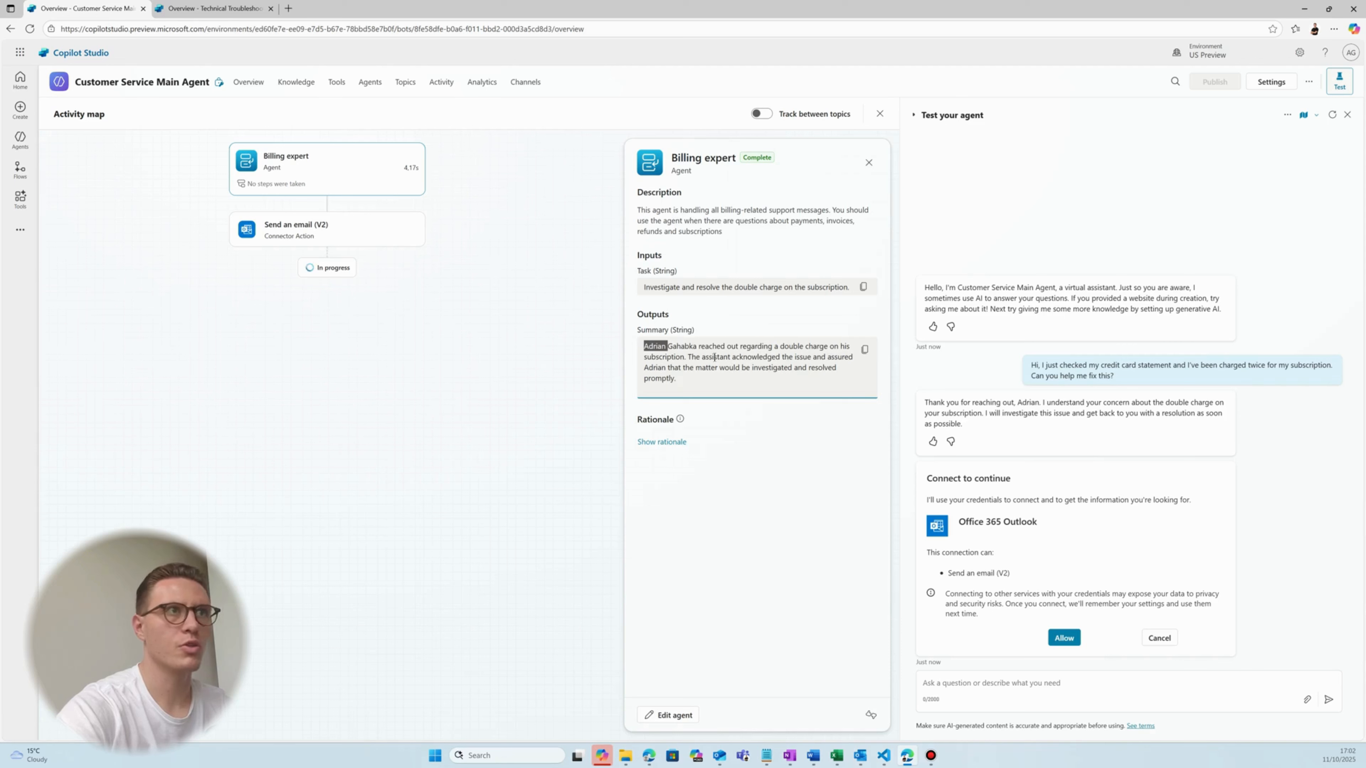
{"action": "left_click", "coordinate": [649, 442]}
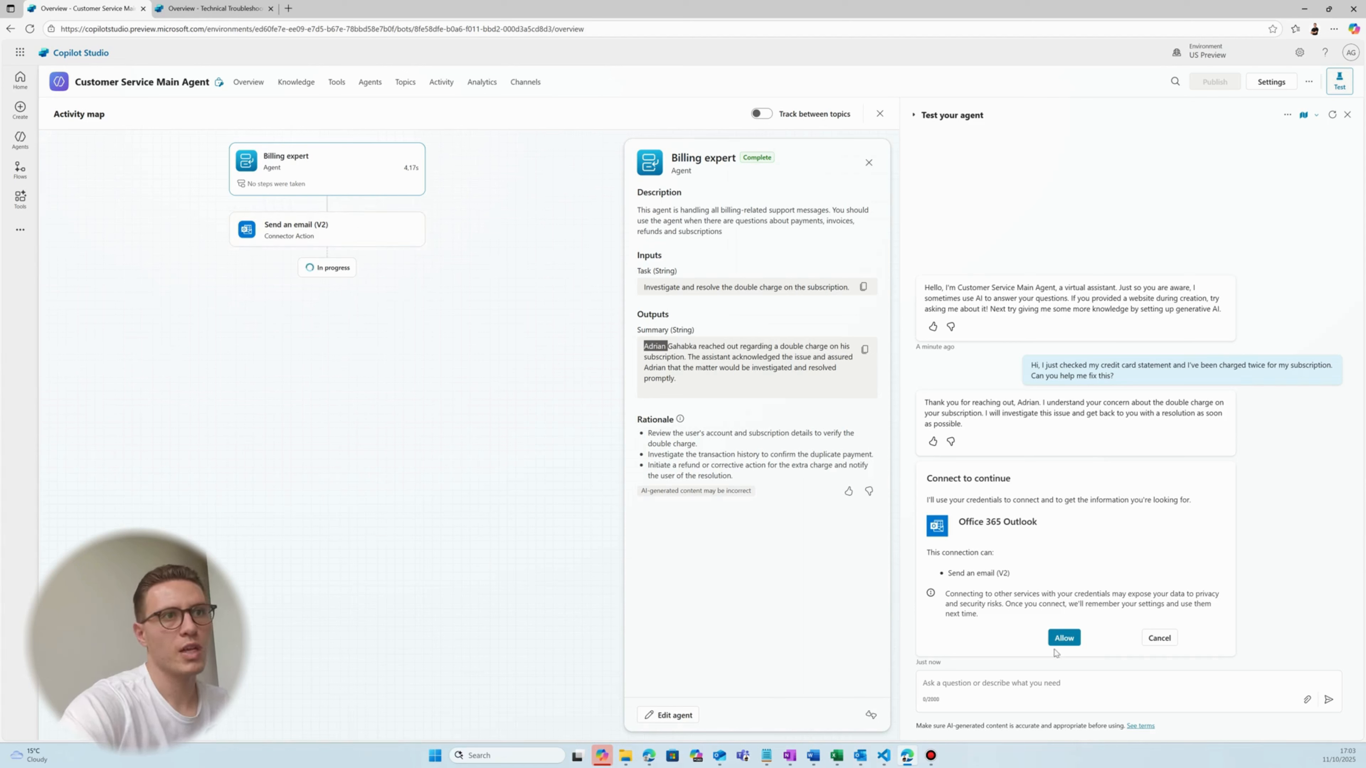
Step: Allow the Office 365 Outlook connection in the test chat and open the Send an email (V2) action's details in the activity map
{"action": "left_click", "coordinate": [1064, 638]}
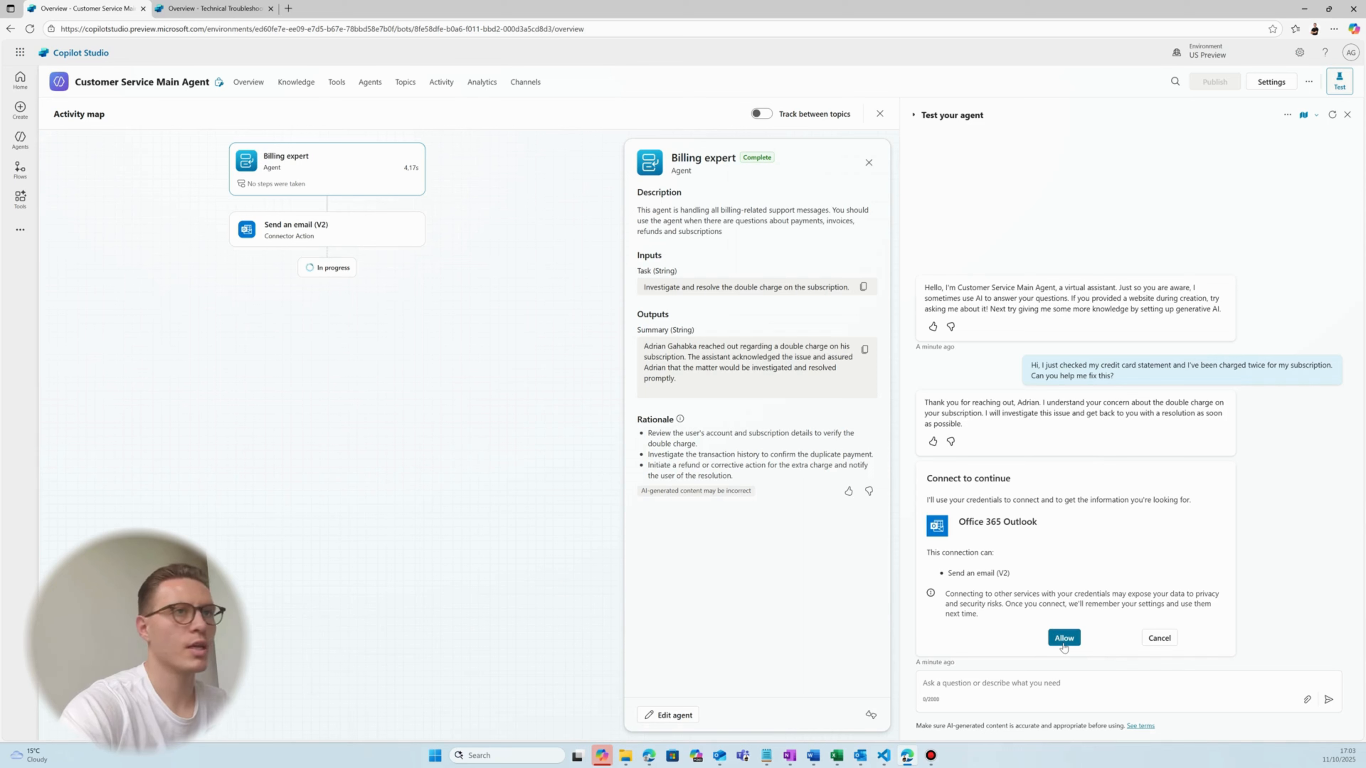
{"action": "left_click", "coordinate": [1065, 638]}
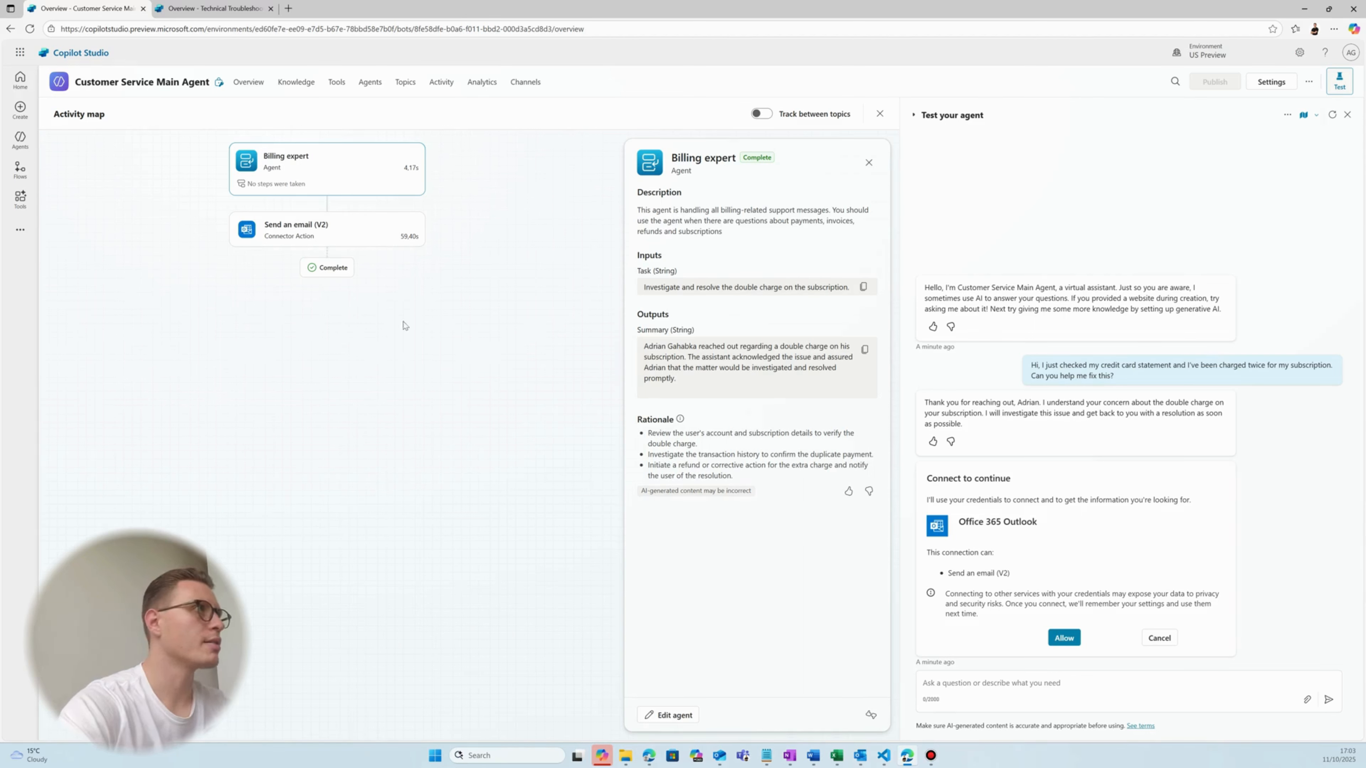
{"action": "left_click", "coordinate": [349, 242]}
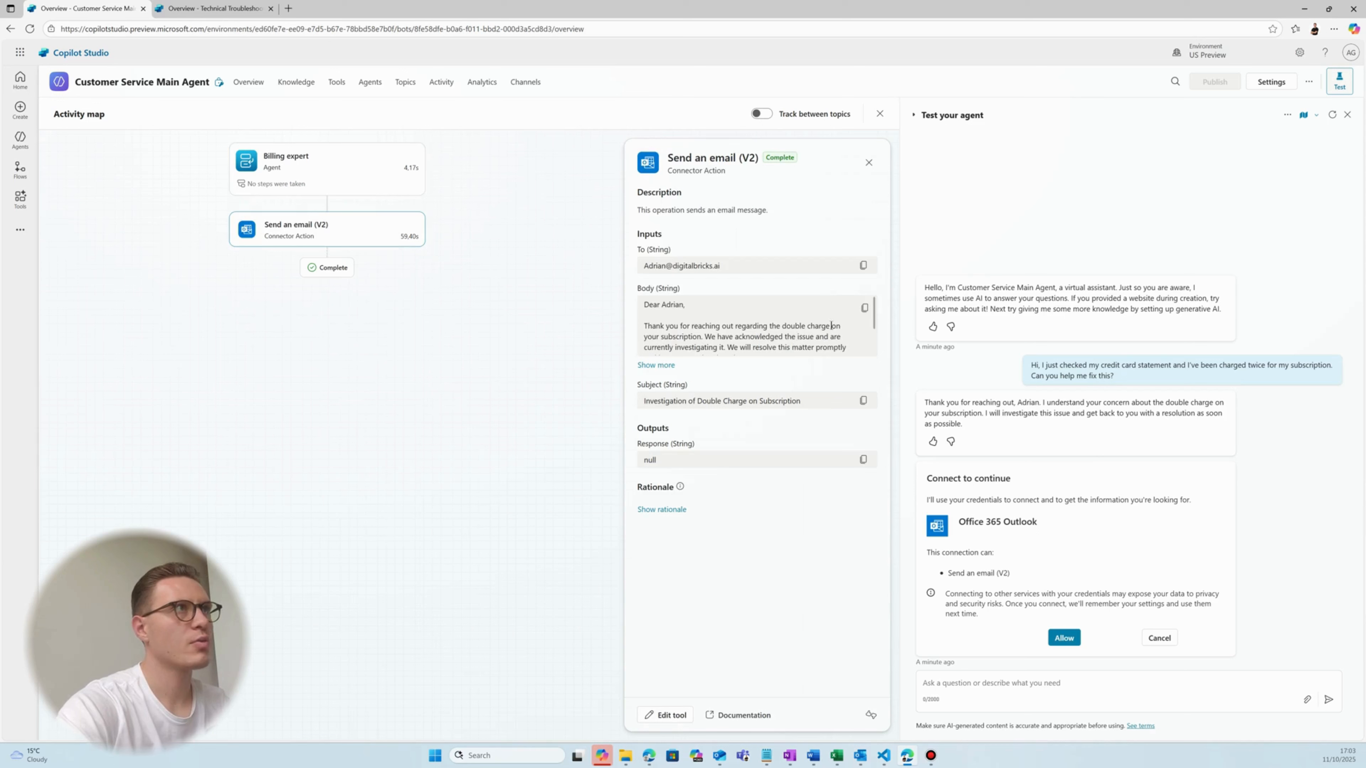
Step: Check the email action's recipient, body and subject, switch to Outlook to view the delivered message, and close that message
{"action": "left_click_drag", "start_coordinate": [642, 266], "coordinate": [772, 264]}
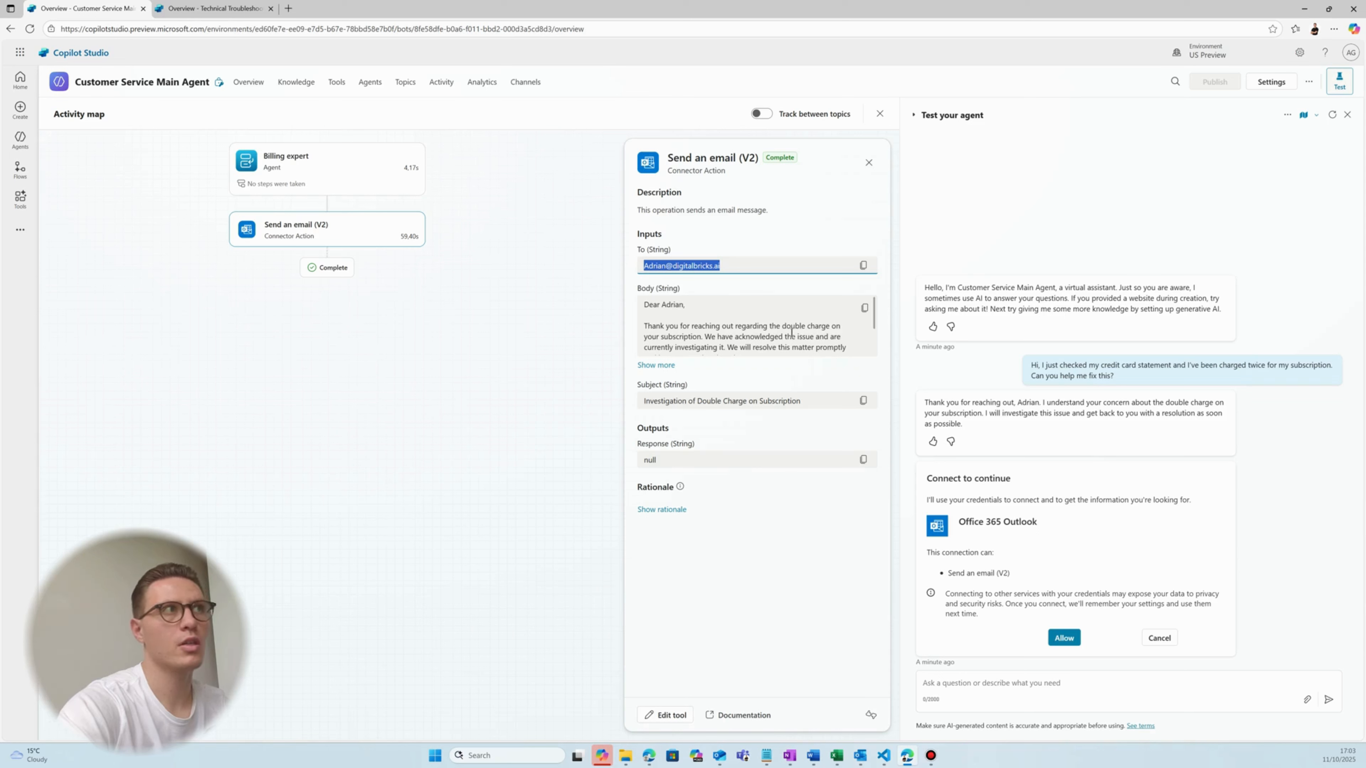
{"action": "scroll", "coordinate": [674, 345], "scroll_direction": "down", "scroll_amount": 1}
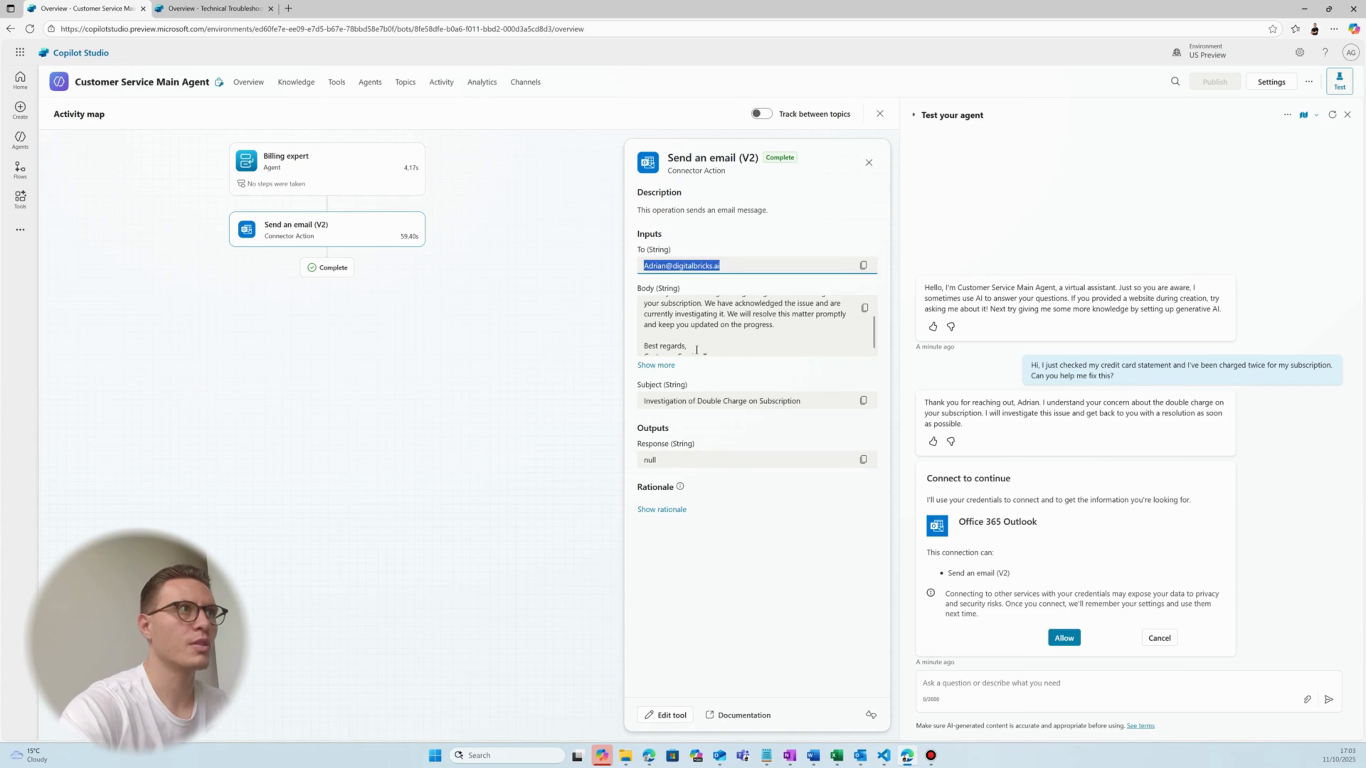
{"action": "left_click", "coordinate": [823, 399]}
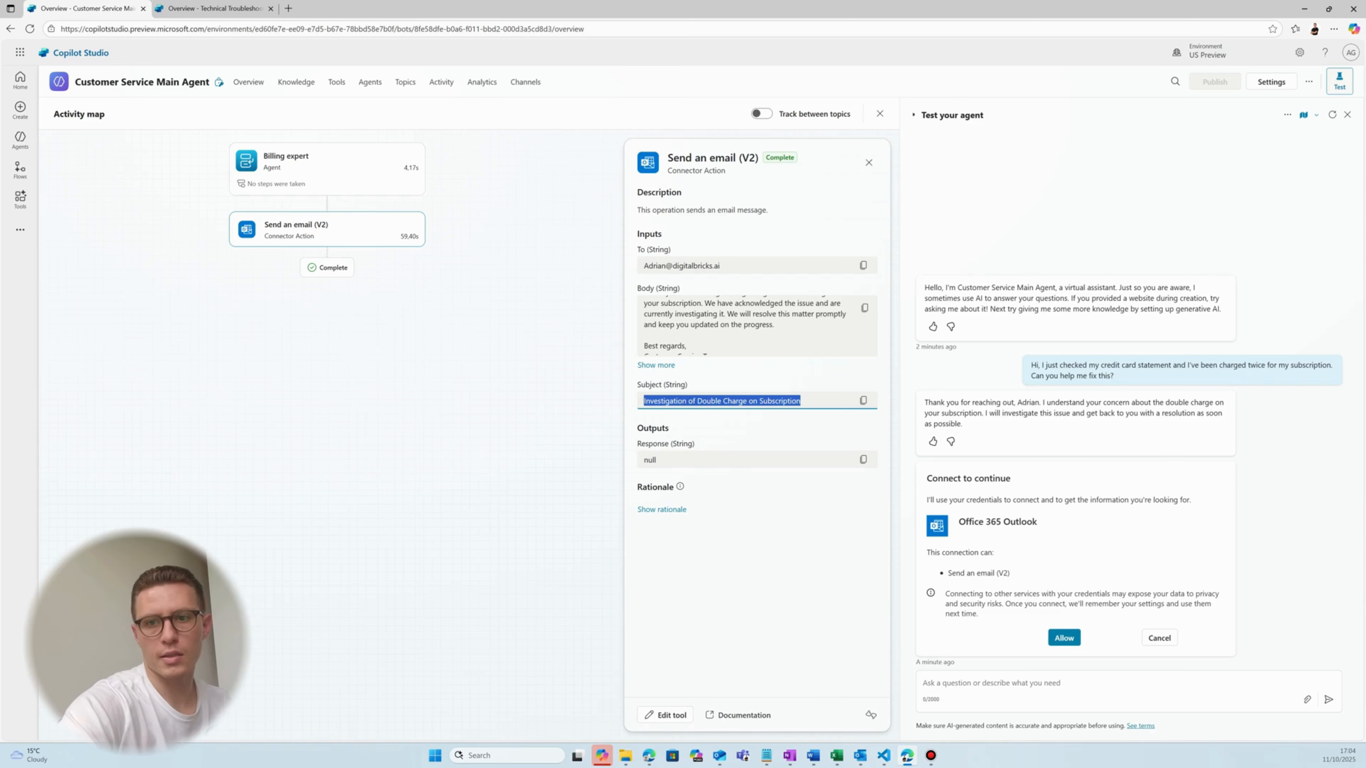
{"action": "key", "text": "alt+Tab"}
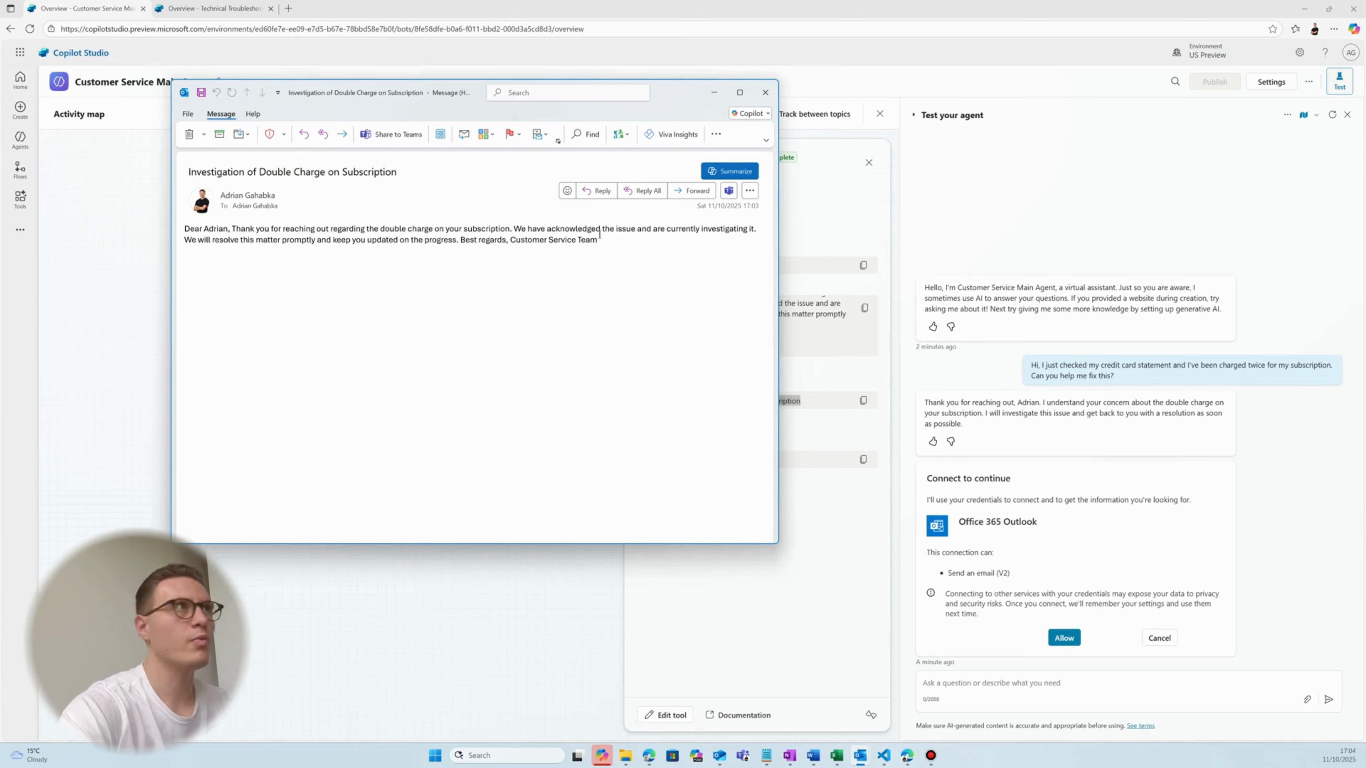
{"action": "left_click", "coordinate": [766, 94]}
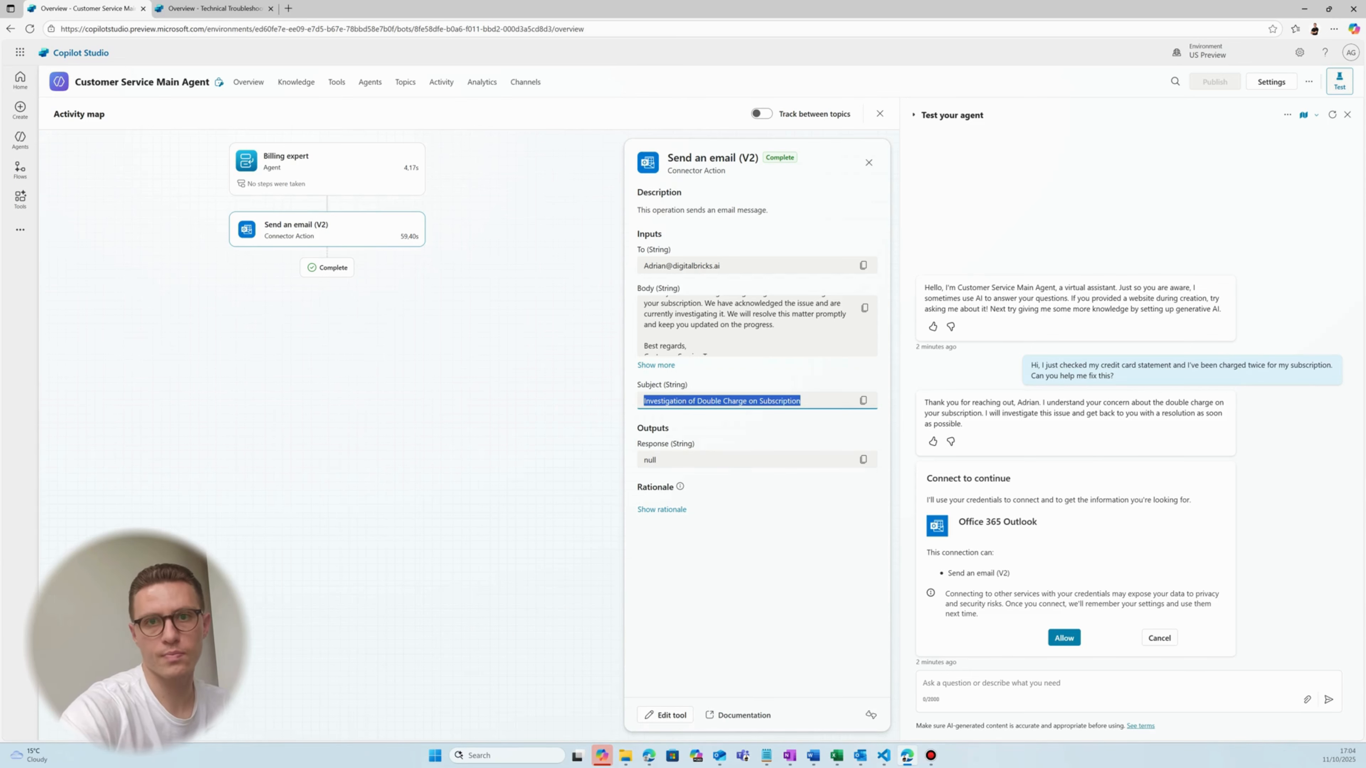
Step: Start a new test conversation and send "Every time I try to upload a file, the app freezes and then crashes. This started happening yesterday."
{"action": "left_click", "coordinate": [1332, 114]}
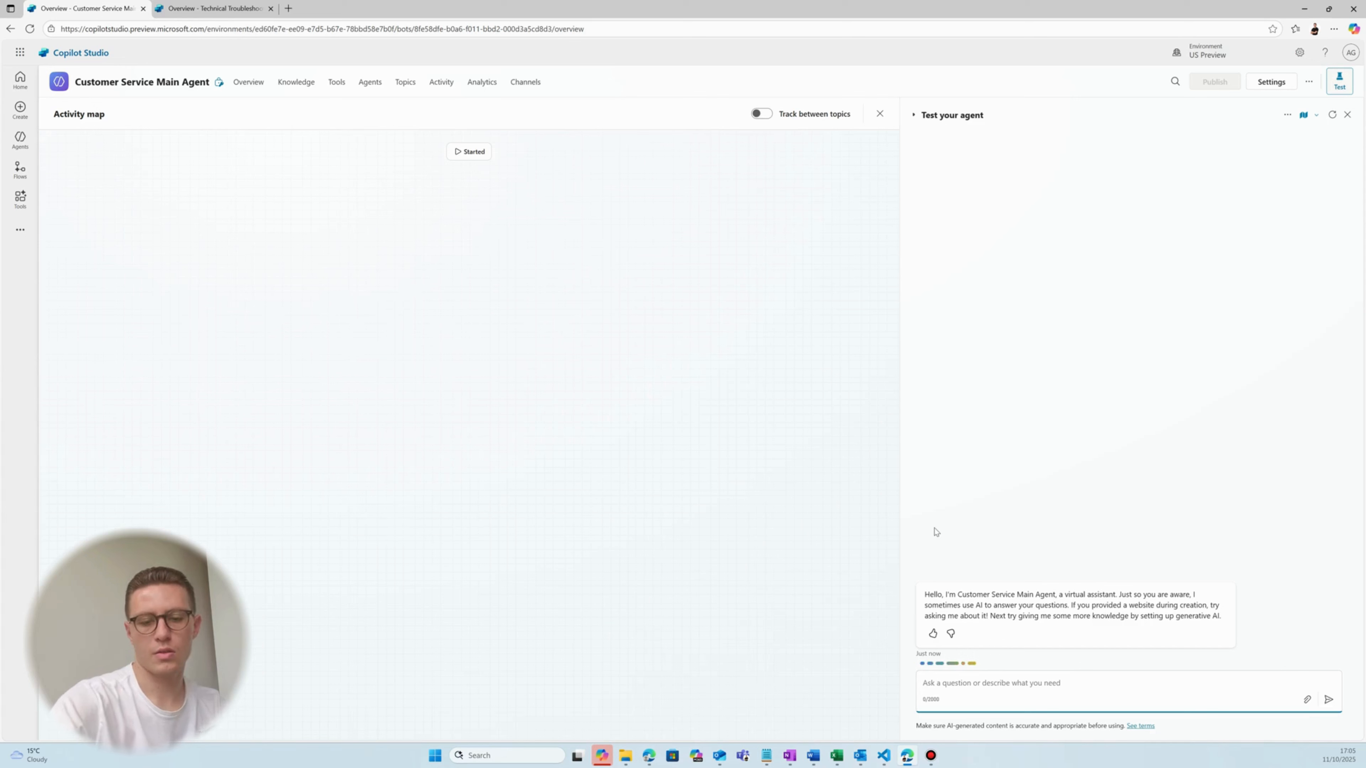
{"action": "type", "text": "Every time I try to upload a file, the app freezes and then crashes. This started happening yesterday.\""}
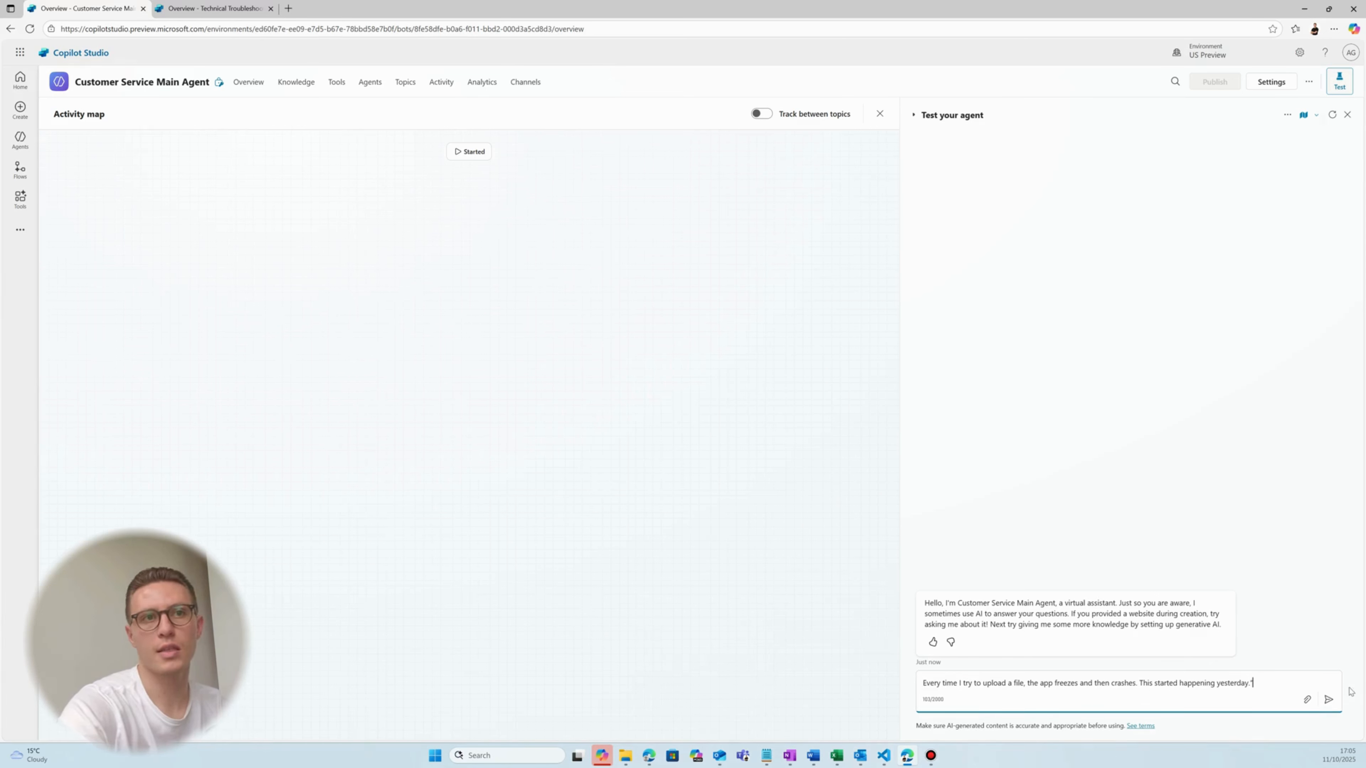
{"action": "left_click", "coordinate": [1328, 700]}
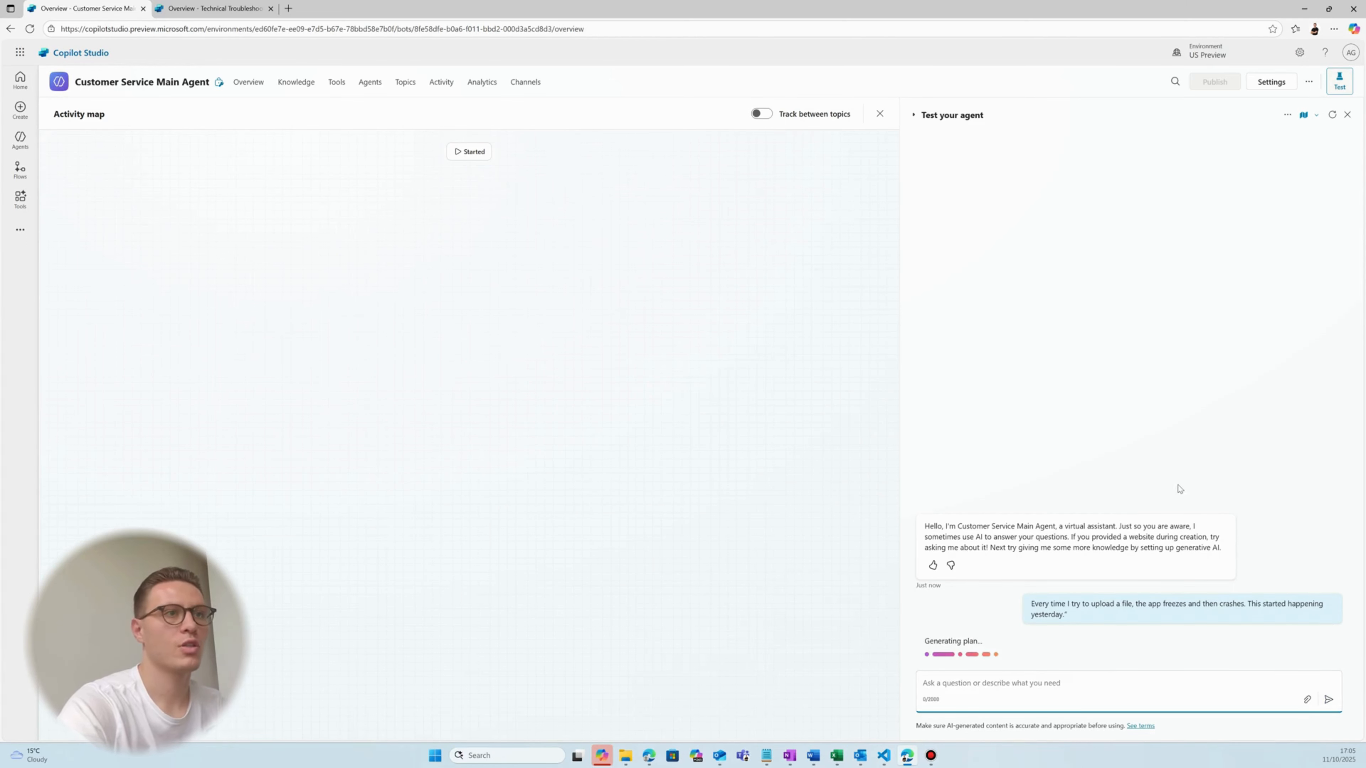